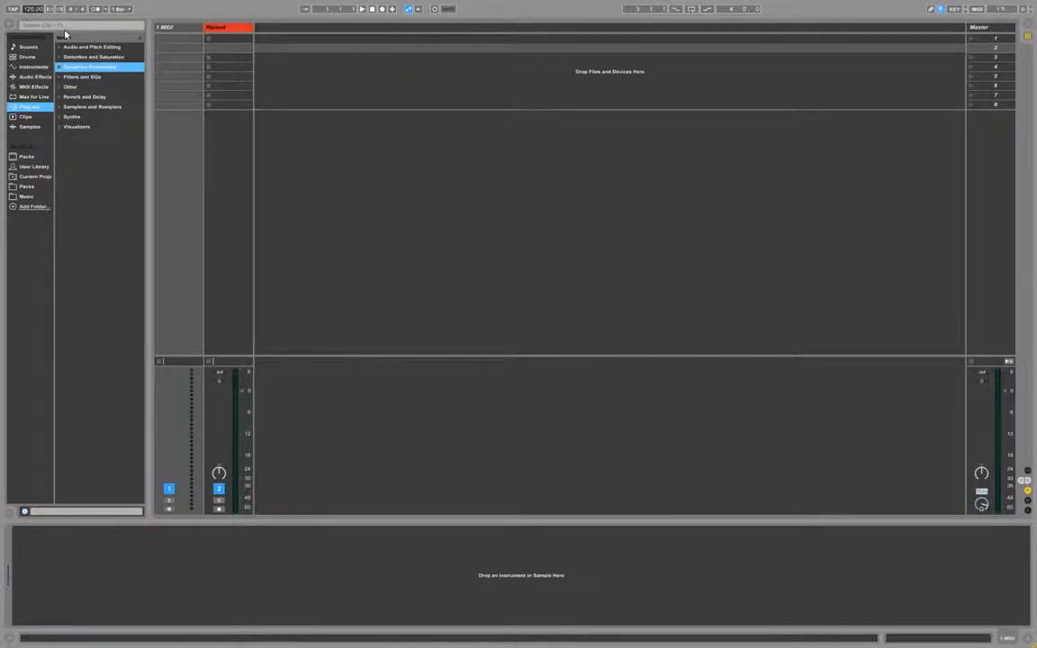
pyautogui.click(426, 239)
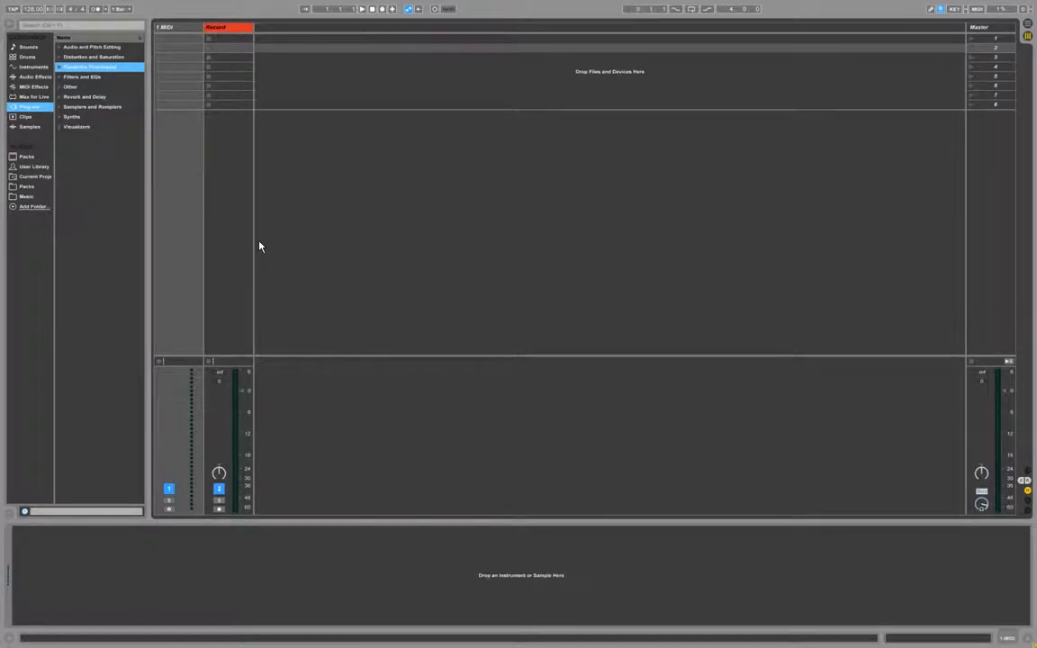
pyautogui.click(224, 28)
pyautogui.click(198, 27)
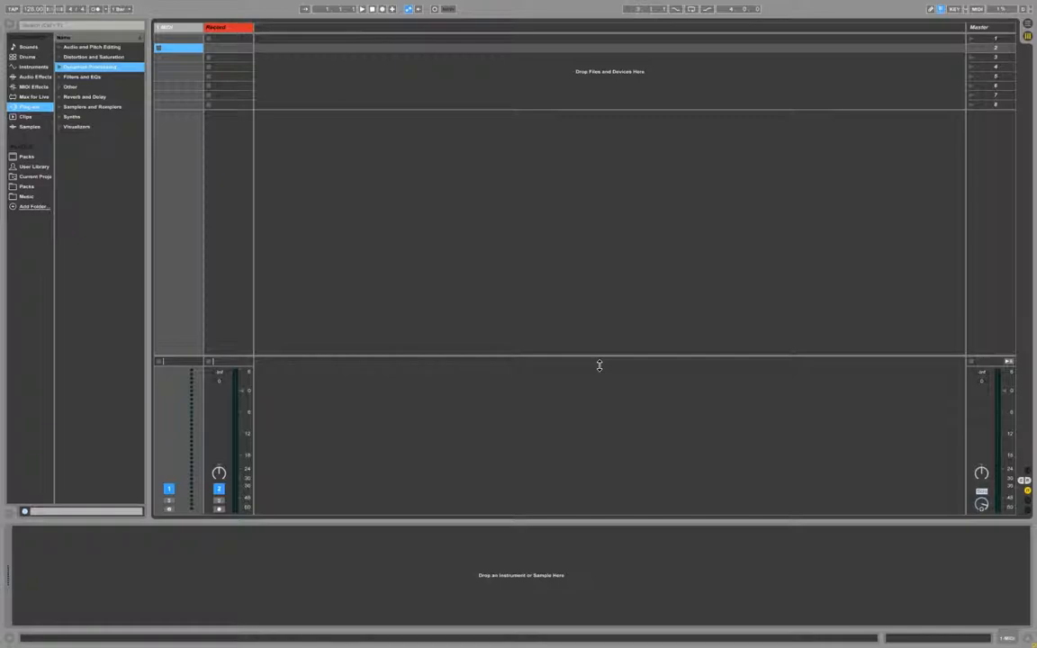
# Step: Try to add the DensitymkIII plug-in from the Dynamics Processing folder to the Record track and the empty track area
pyautogui.click(59, 67)
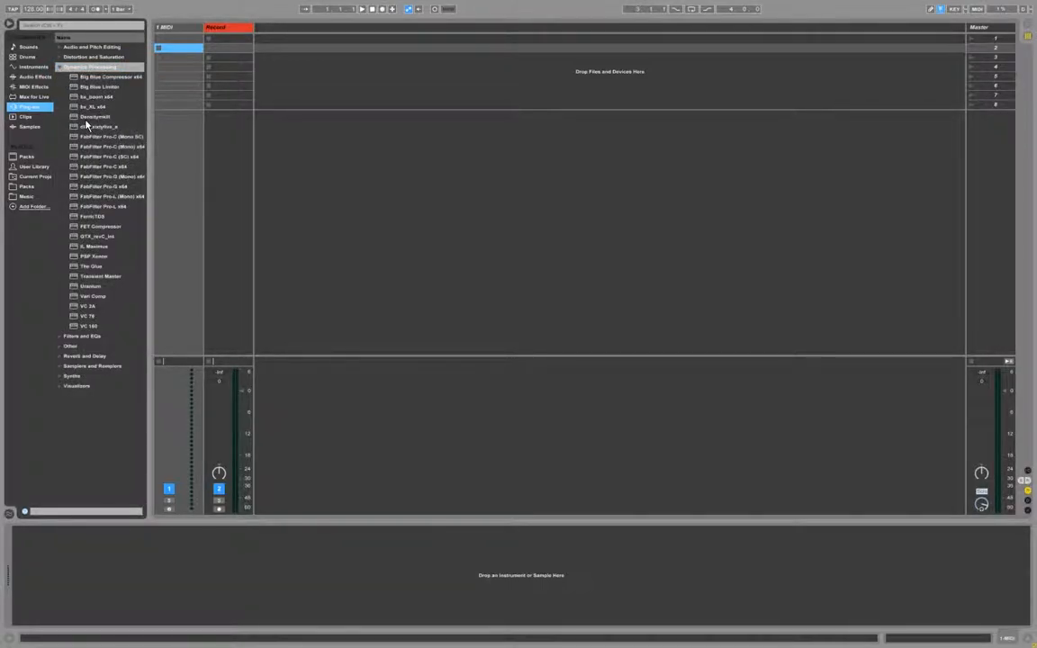
pyautogui.moveTo(90, 116); pyautogui.dragTo(241, 169)
pyautogui.moveTo(109, 117); pyautogui.dragTo(412, 198)
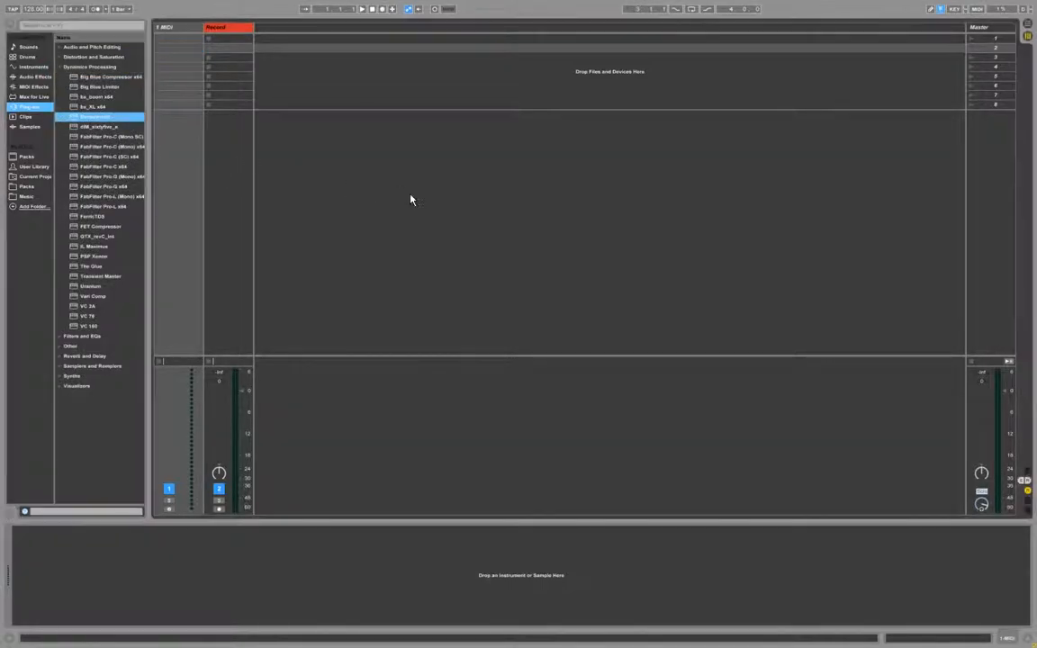
# Step: Insert two audio tracks between the MIDI and Record tracks and delete the second one
pyautogui.hotkey('ctrl', 't')
pyautogui.hotkey('ctrl', 't')
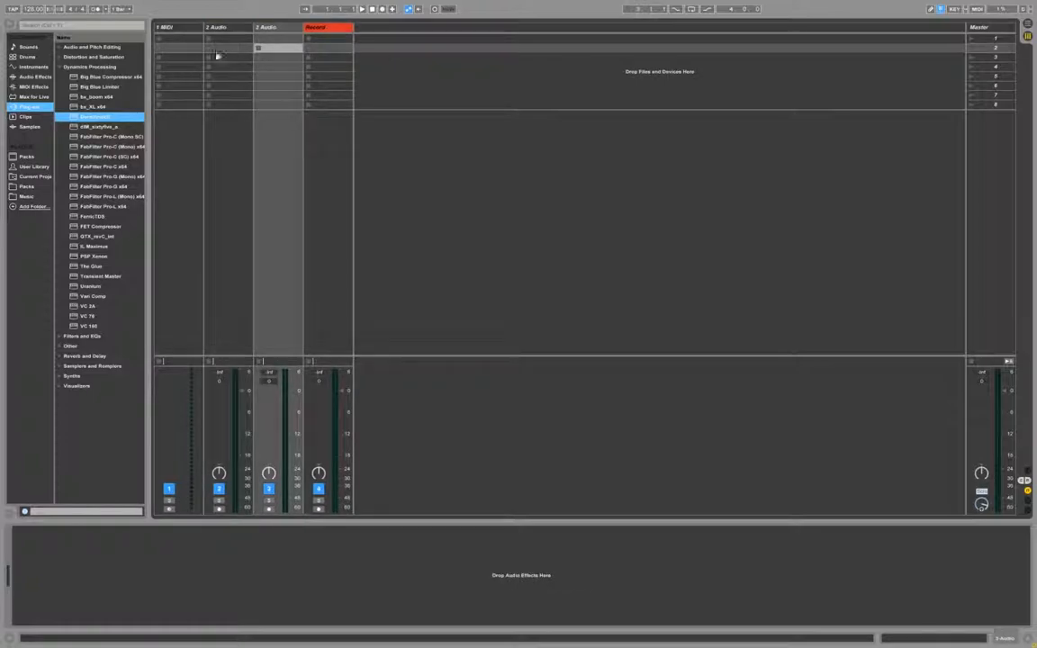
pyautogui.click(258, 28)
pyautogui.press('Delete')
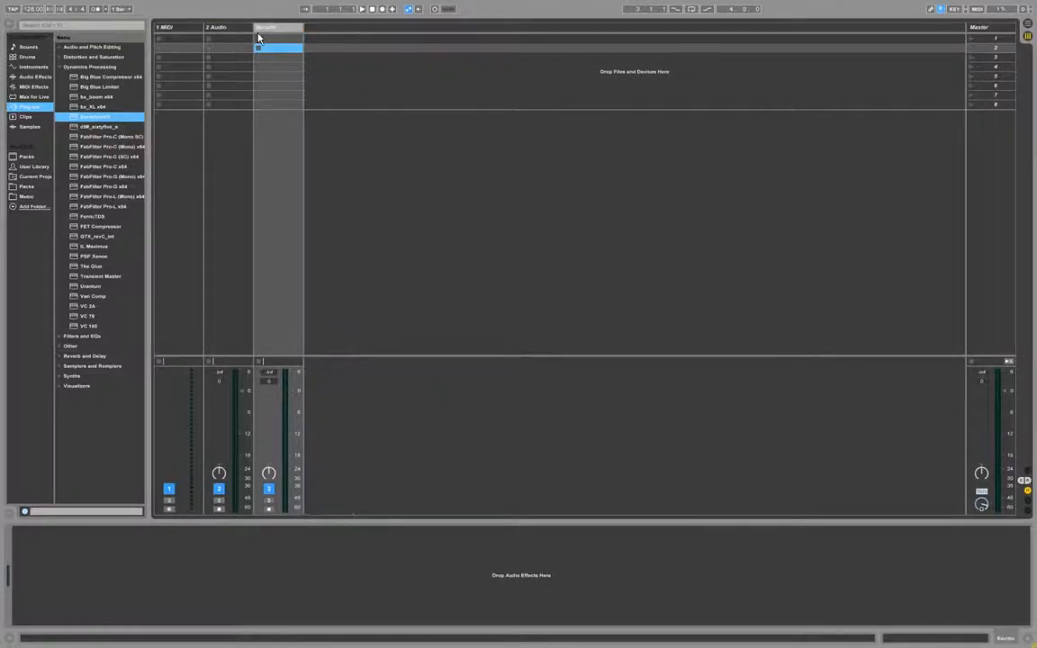
# Step: Load the DensitymkIII plug-in onto the new audio track and reposition its window below the clip slots
pyautogui.click(232, 28)
pyautogui.moveTo(94, 118); pyautogui.dragTo(240, 132)
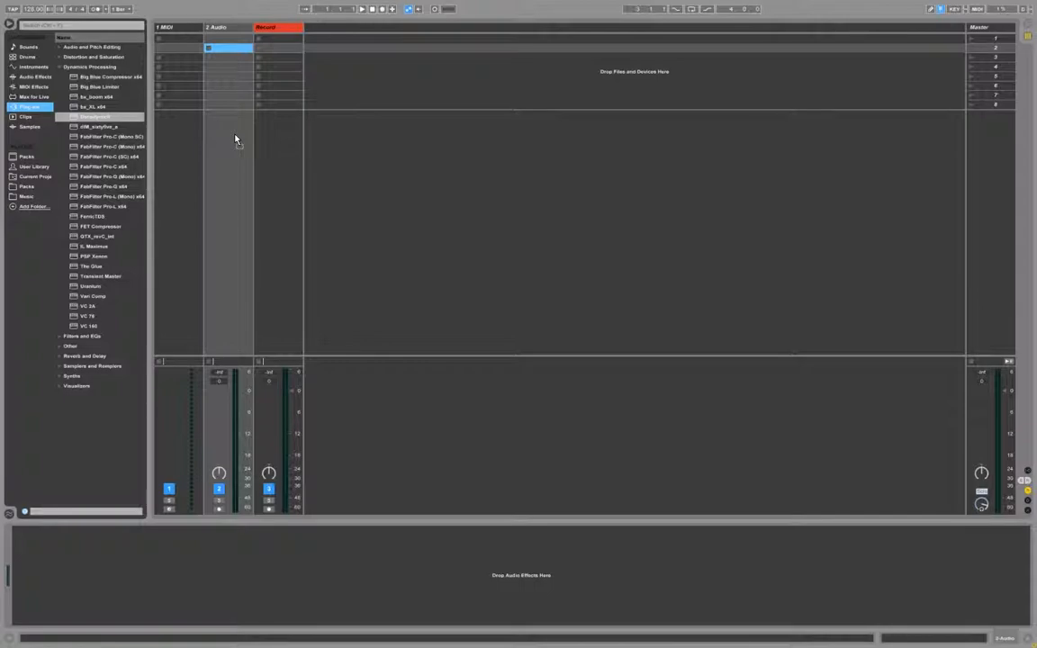
pyautogui.click(61, 67)
pyautogui.moveTo(387, 67); pyautogui.dragTo(455, 70)
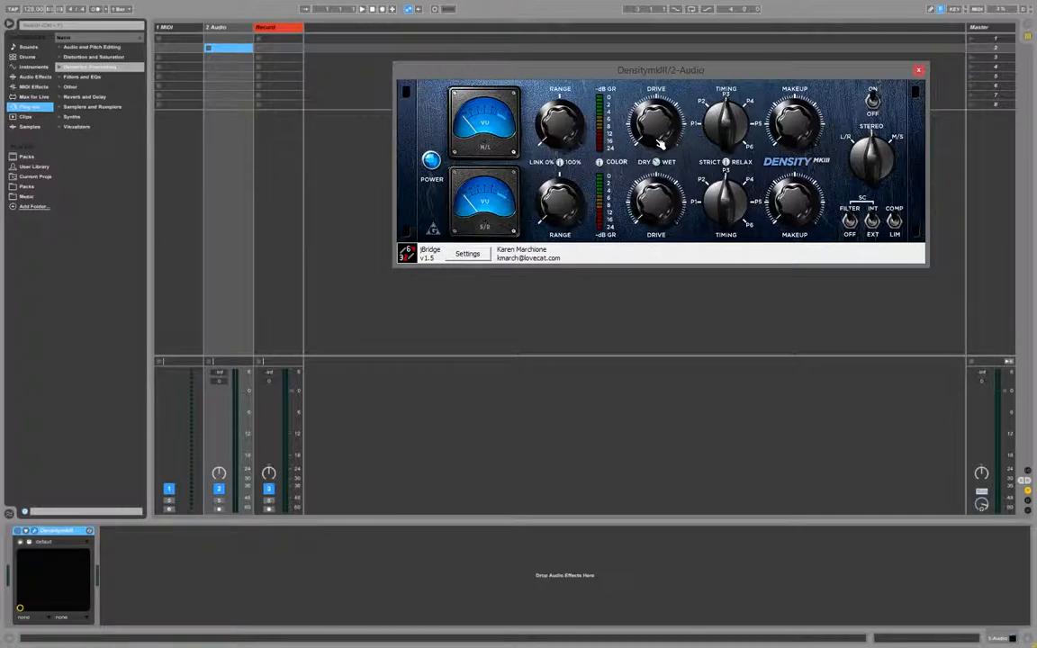
pyautogui.moveTo(618, 71); pyautogui.dragTo(618, 120)
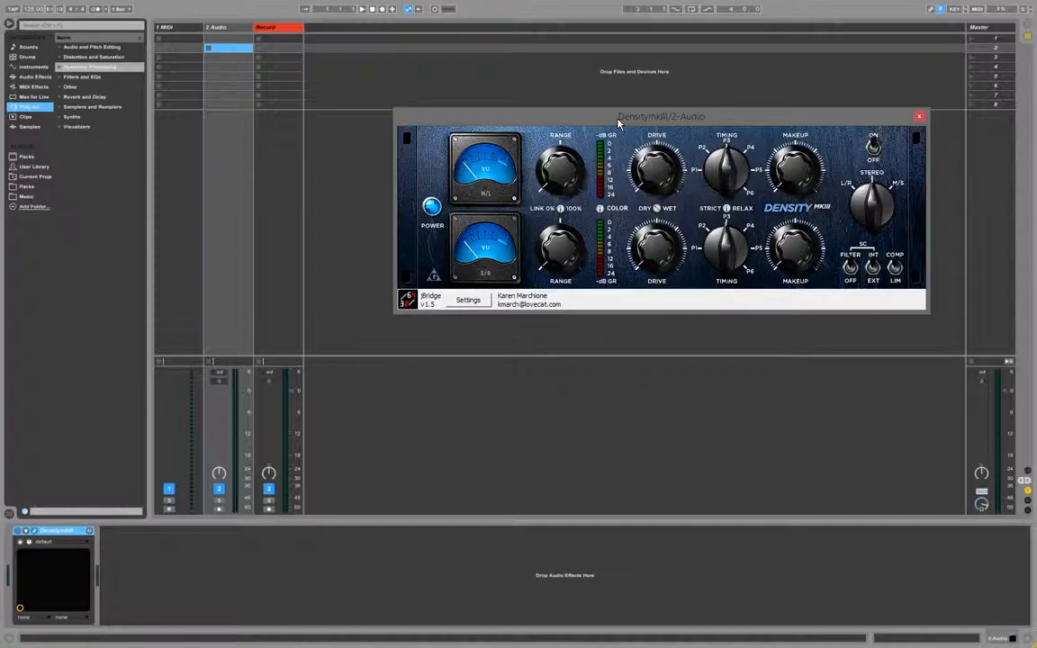
# Step: Switch to the MIDI track and back to the audio track, and close the DensitymkIII window
pyautogui.click(167, 34)
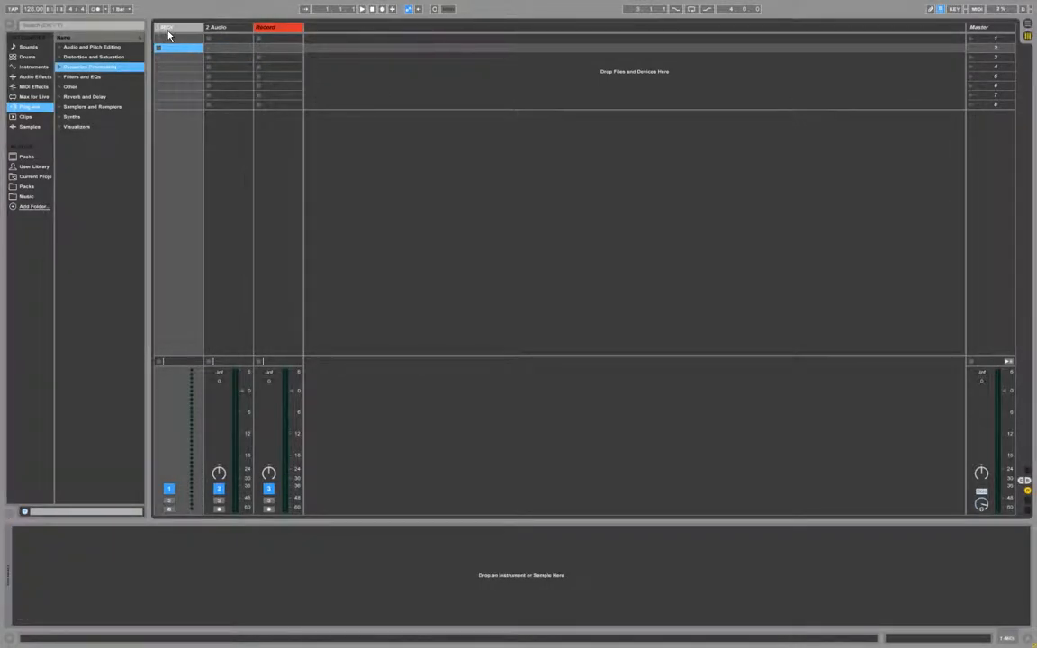
pyautogui.click(211, 29)
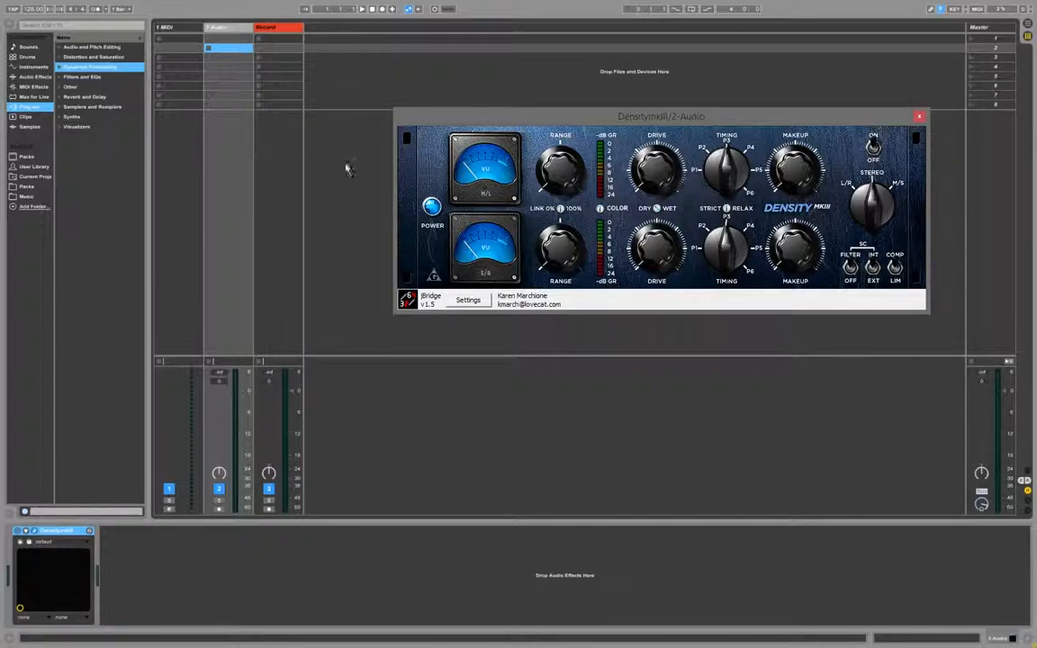
pyautogui.moveTo(860, 121)
pyautogui.mouseDown()
pyautogui.moveTo(862, 136)
pyautogui.moveTo(859, 117)
pyautogui.mouseUp()
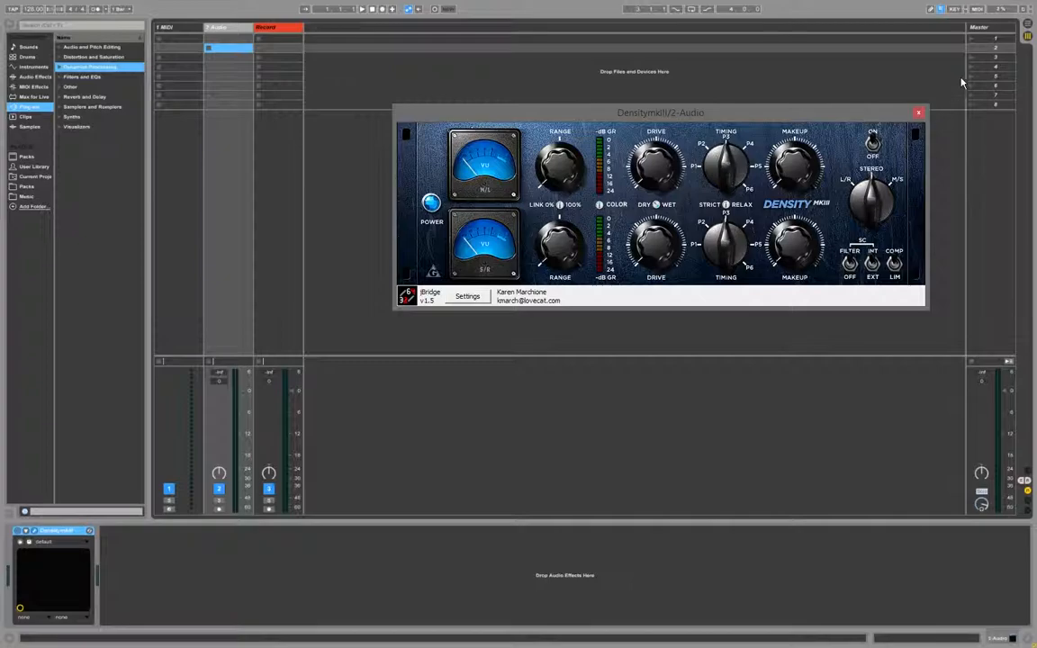
pyautogui.click(918, 115)
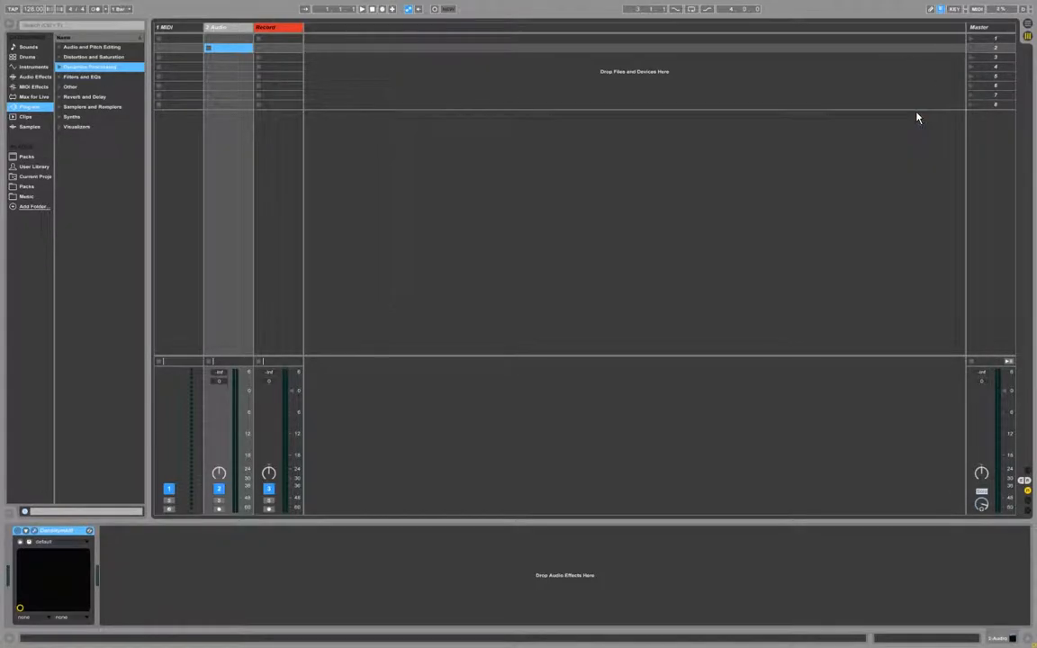
# Step: Load the ACE synth from the Synths plug-in folder onto the MIDI track and collapse the folder
pyautogui.click(176, 30)
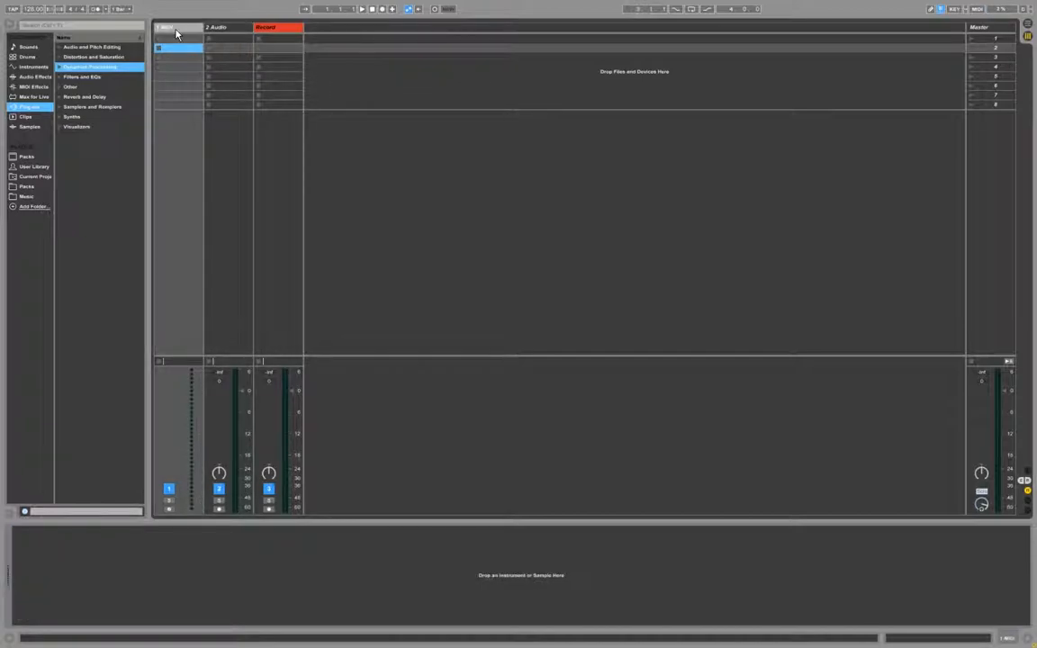
pyautogui.click(59, 118)
pyautogui.click(86, 176)
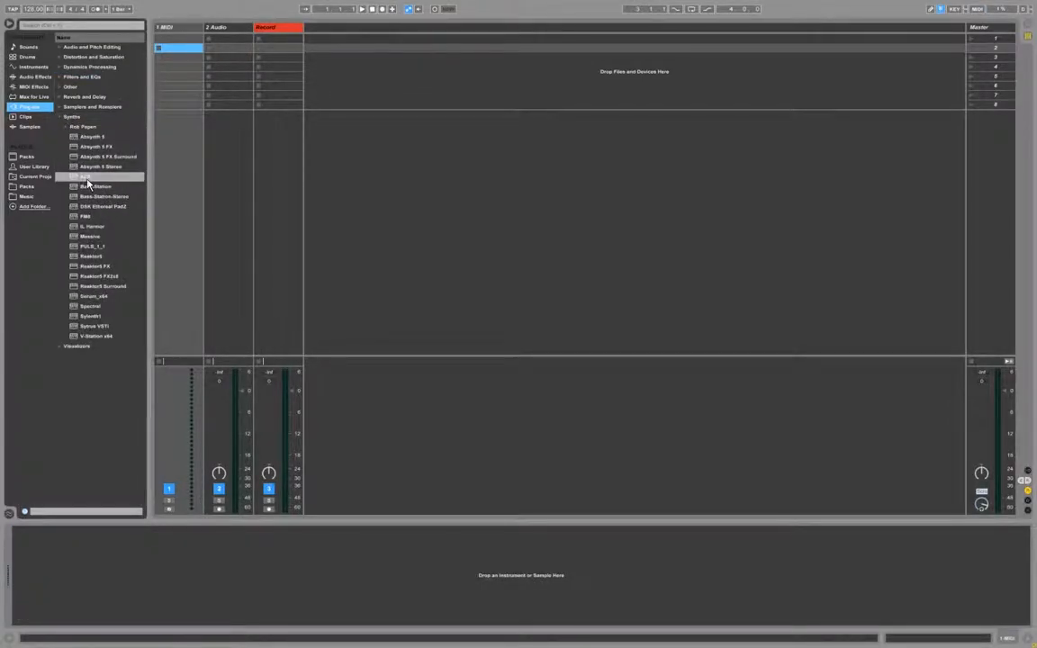
pyautogui.moveTo(163, 165); pyautogui.dragTo(161, 158)
pyautogui.click(60, 117)
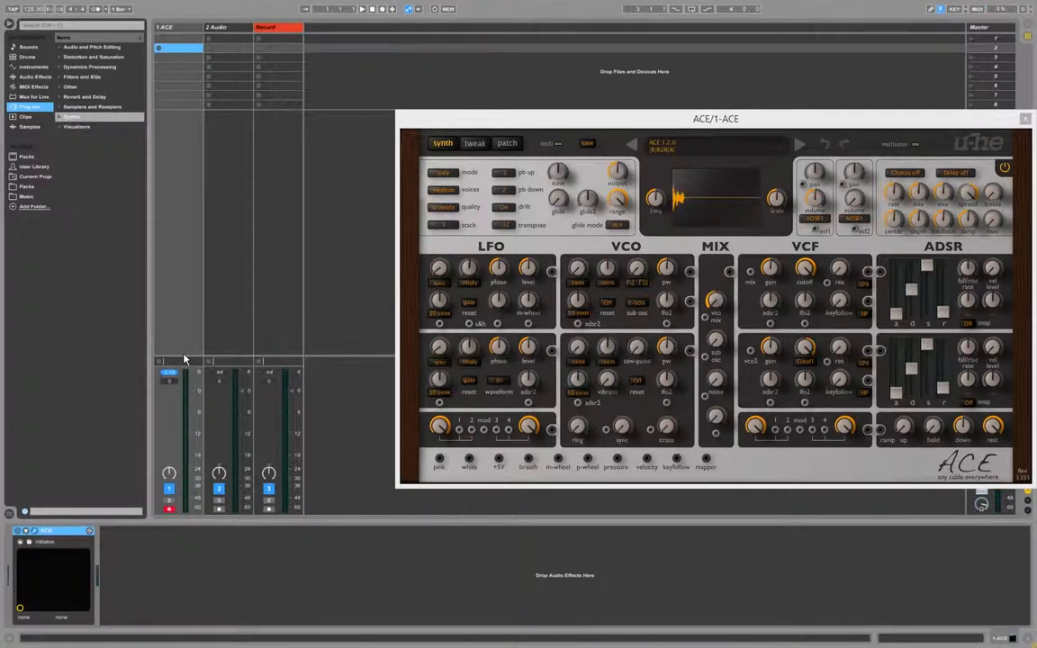
# Step: Show the tracks' input/output section, set the Record track's monitoring to In and arm that track
pyautogui.hotkey('ctrl', 'alt', 'i')
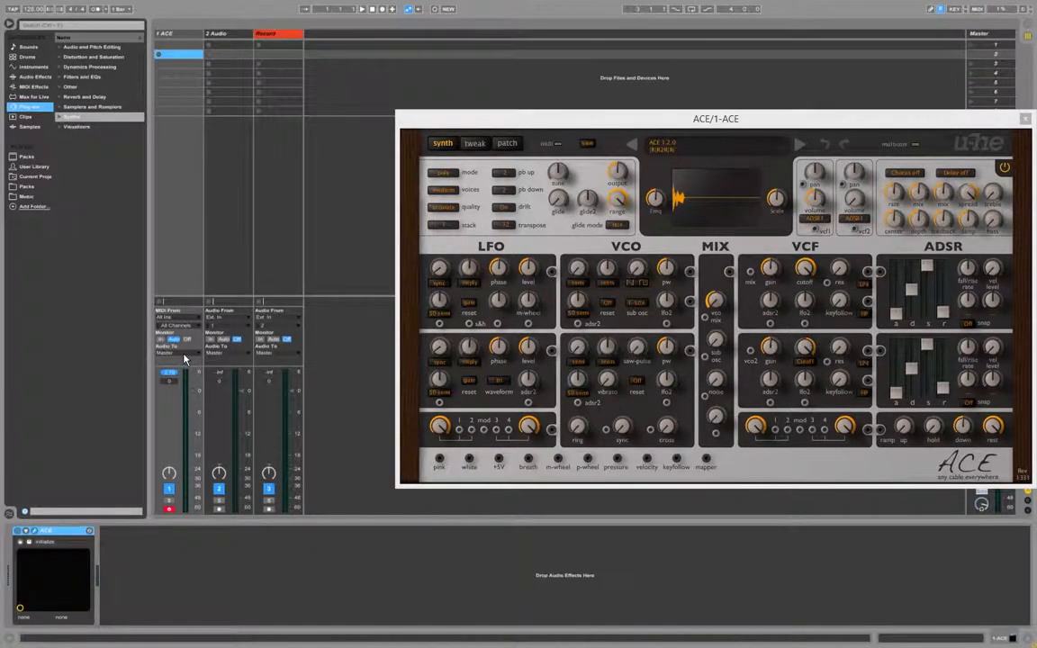
pyautogui.click(261, 339)
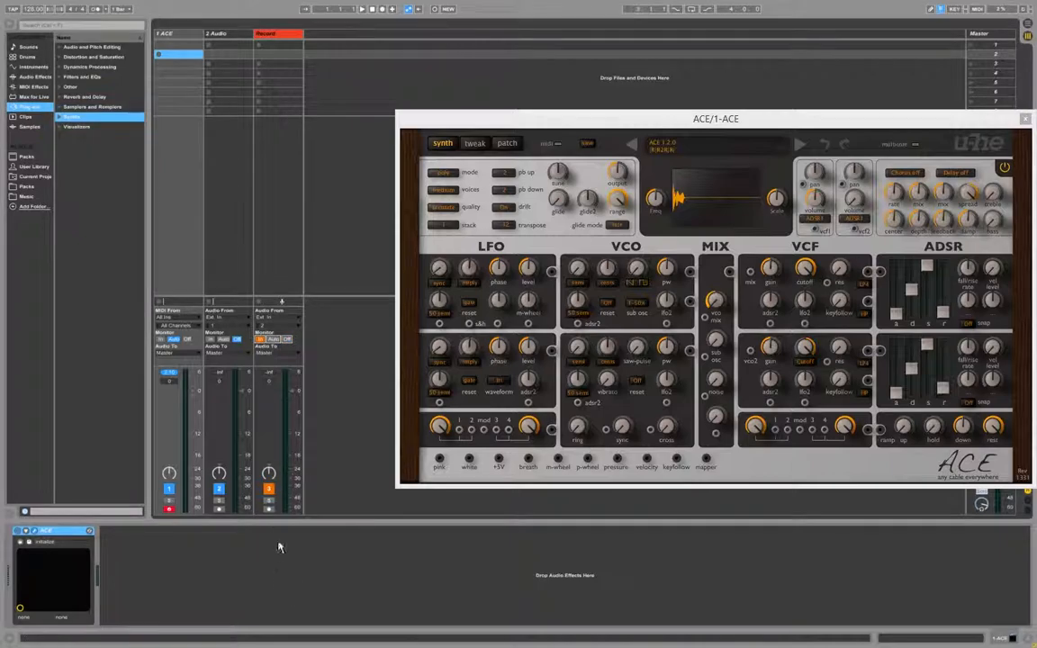
pyautogui.click(268, 509)
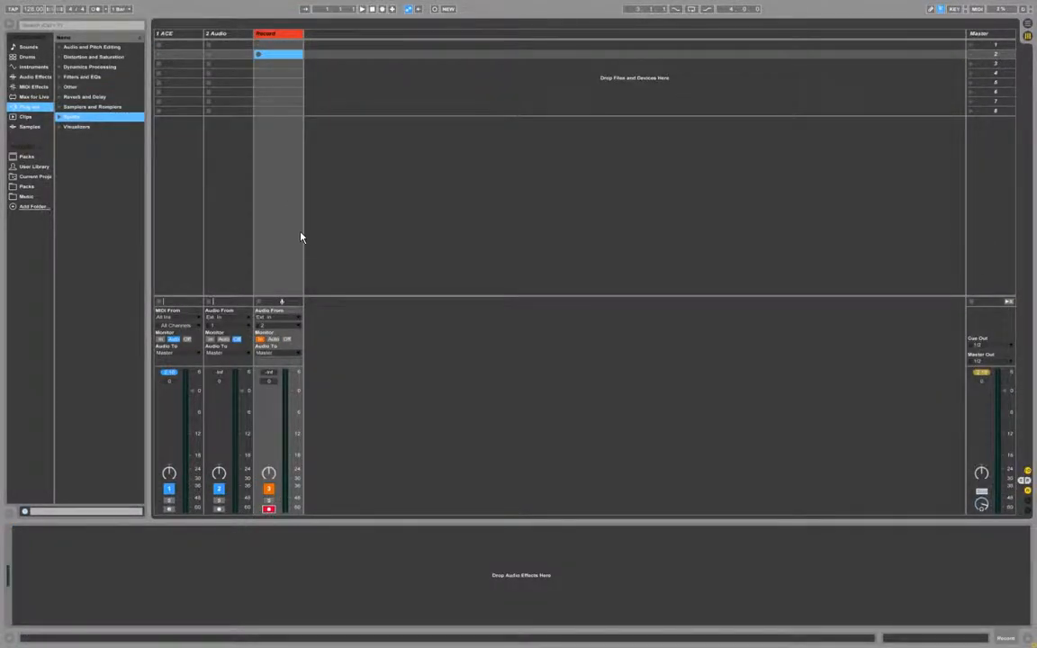
pyautogui.click(169, 509)
pyautogui.click(270, 510)
# Step: Load the IL Edison plug-in from the Audio and Pitch Editing folder onto the Master track
pyautogui.click(59, 47)
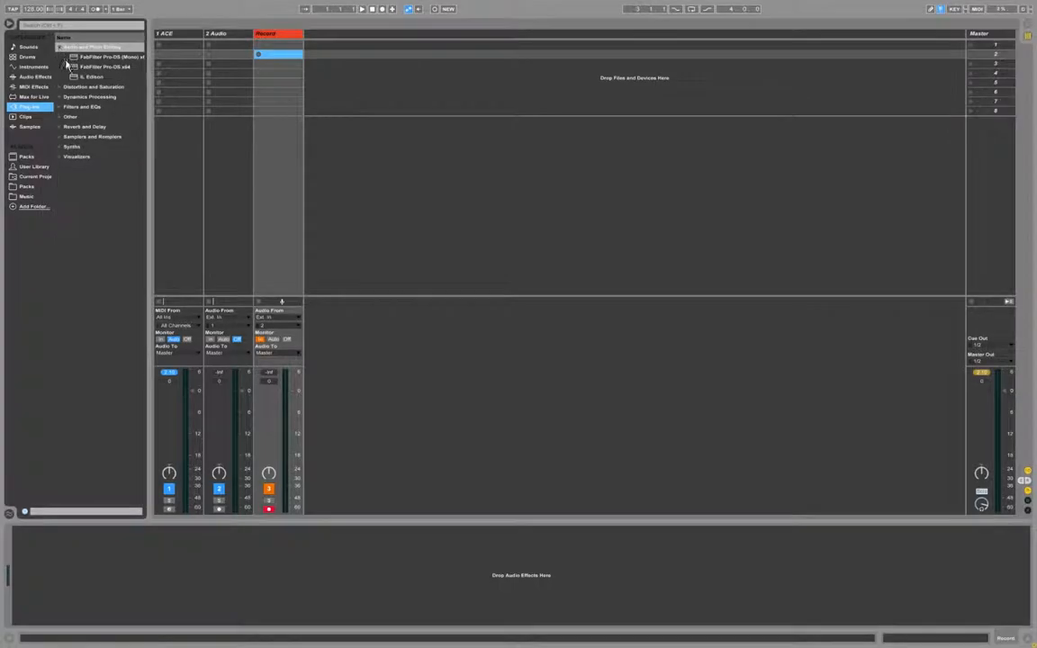
pyautogui.moveTo(89, 77); pyautogui.dragTo(990, 43)
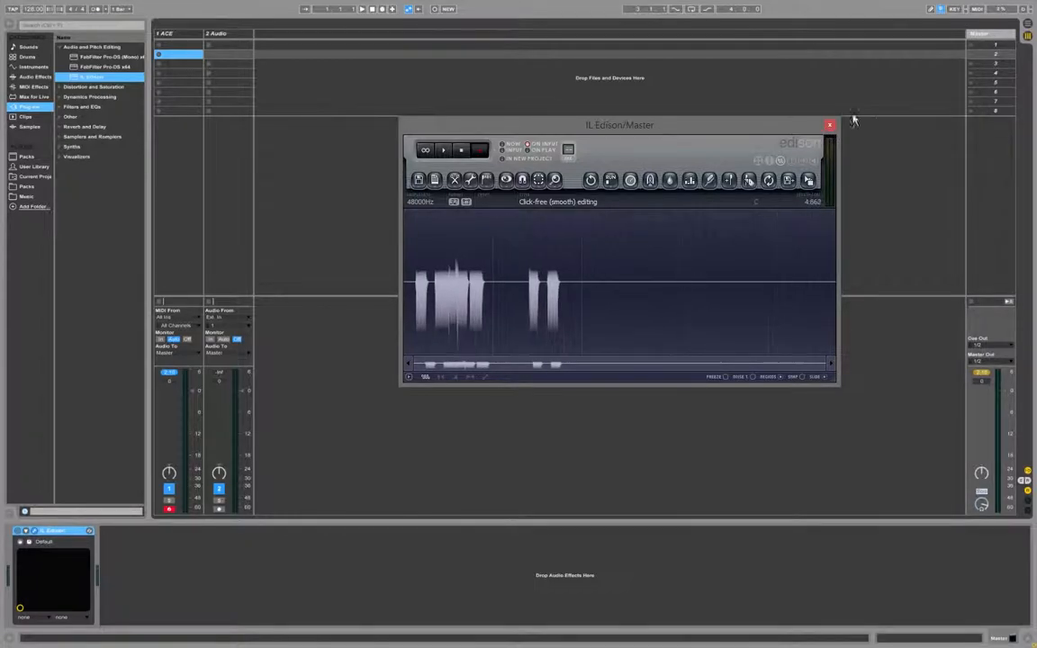
# Step: Open the ACE track's synth window, move it to the middle of the session and lower the oscilloscope's Freq
pyautogui.click(181, 34)
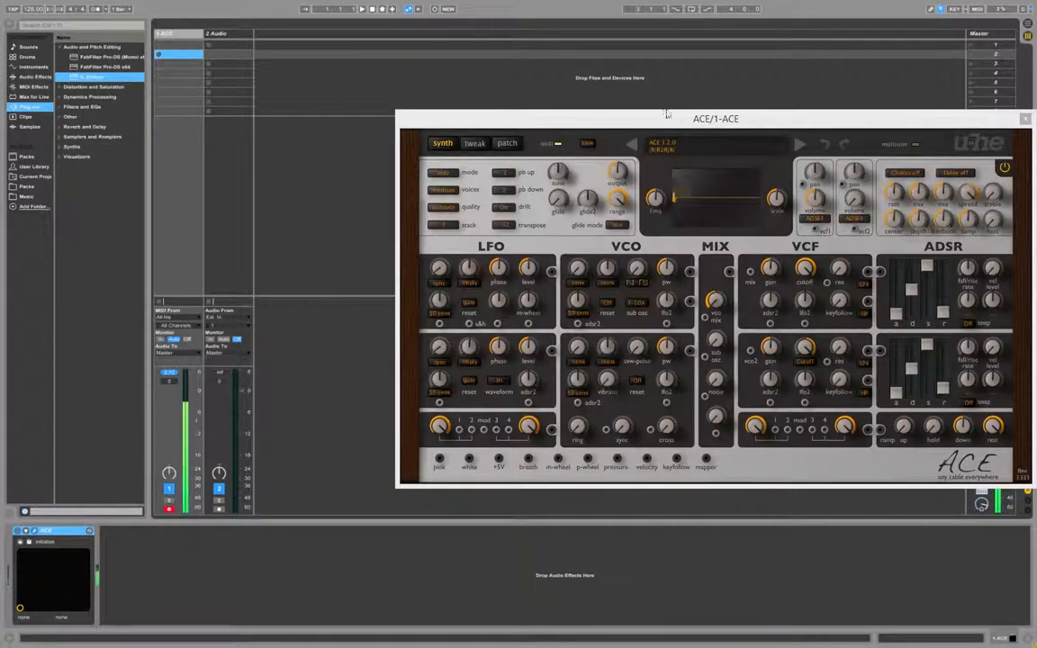
pyautogui.moveTo(667, 116); pyautogui.dragTo(531, 93)
pyautogui.moveTo(520, 177); pyautogui.dragTo(531, 244)
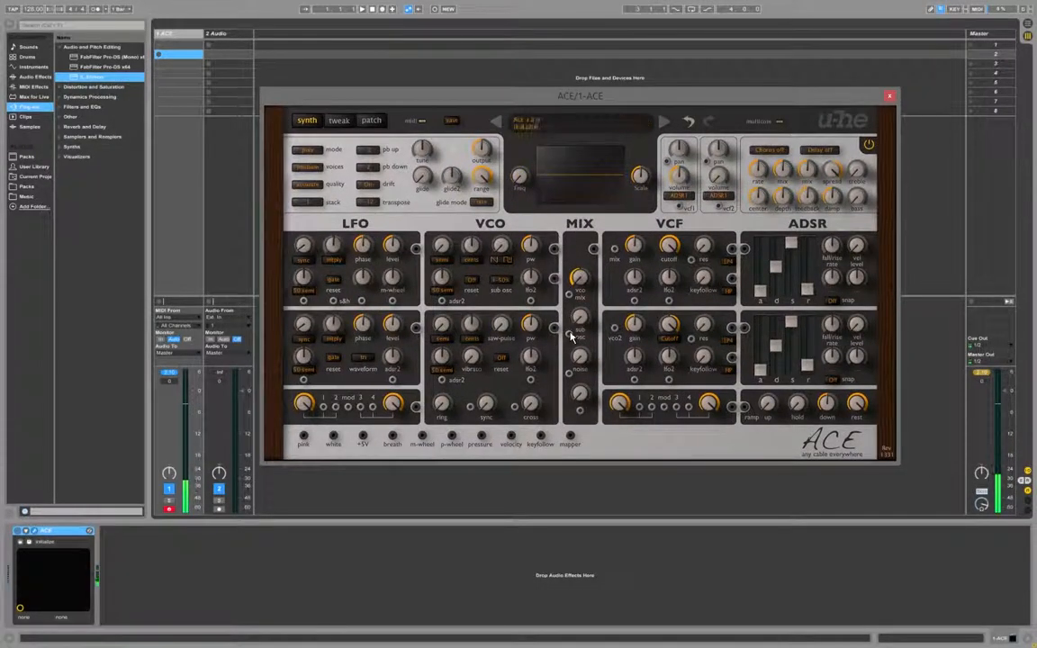
# Step: Patch LFO1's output to the first VCO's pitch modulation input and set the cable style to thick and solid
pyautogui.moveTo(415, 250); pyautogui.dragTo(442, 300)
pyautogui.rightClick(442, 300)
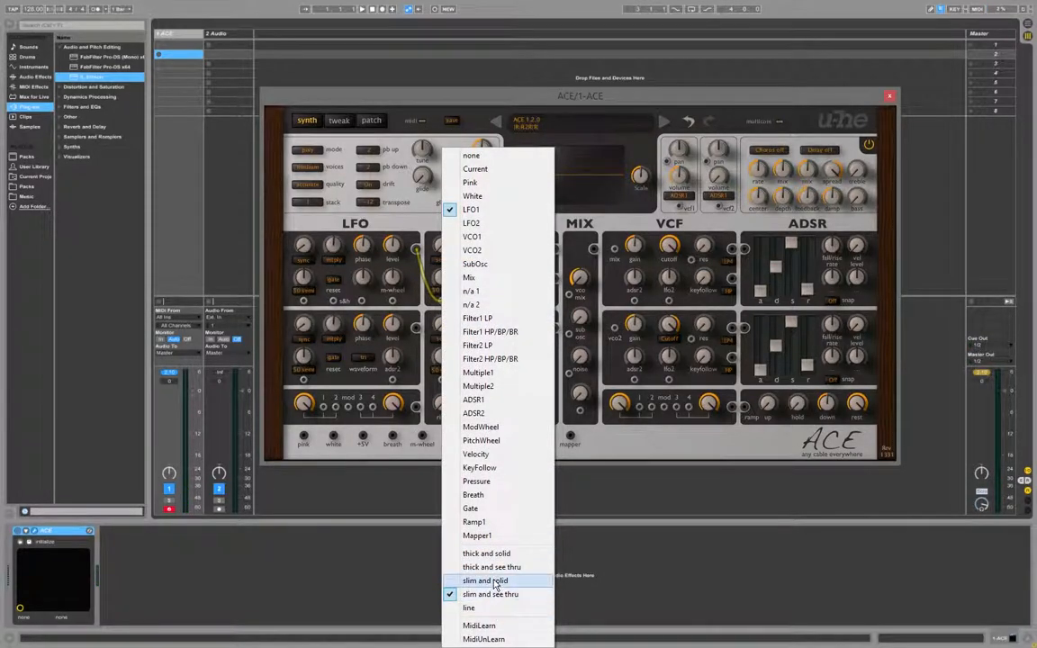
pyautogui.click(491, 553)
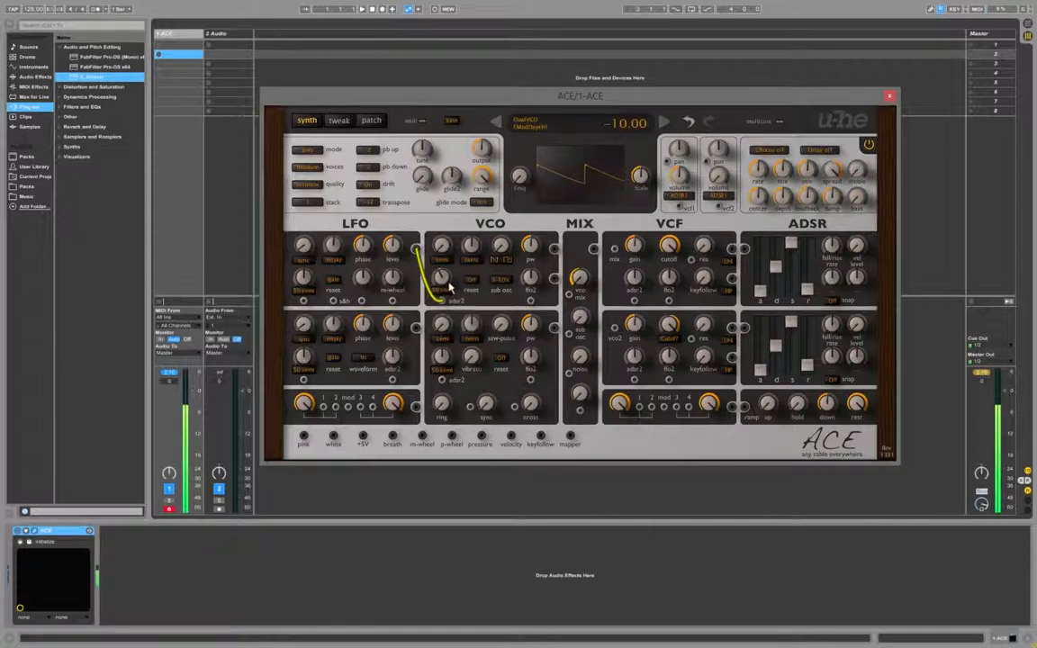
# Step: Change LFO1's sync rate with its tune at 24.00 and adjust the first VCO's modulation depth
pyautogui.click(303, 260)
pyautogui.click(333, 523)
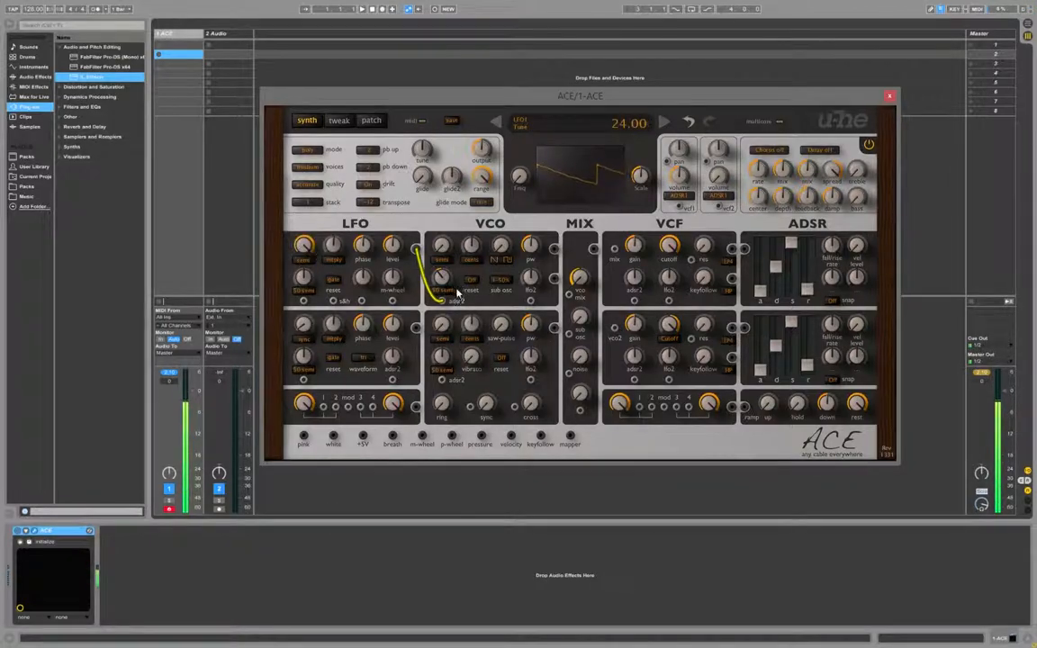
pyautogui.moveTo(447, 272); pyautogui.dragTo(442, 275)
# Step: Turn up the first VCO's waveform control towards a pulse shape and set its pulse width to 40.50
pyautogui.click(531, 550)
pyautogui.moveTo(505, 247); pyautogui.dragTo(513, 162)
pyautogui.moveTo(539, 242); pyautogui.dragTo(542, 258)
pyautogui.click(616, 536)
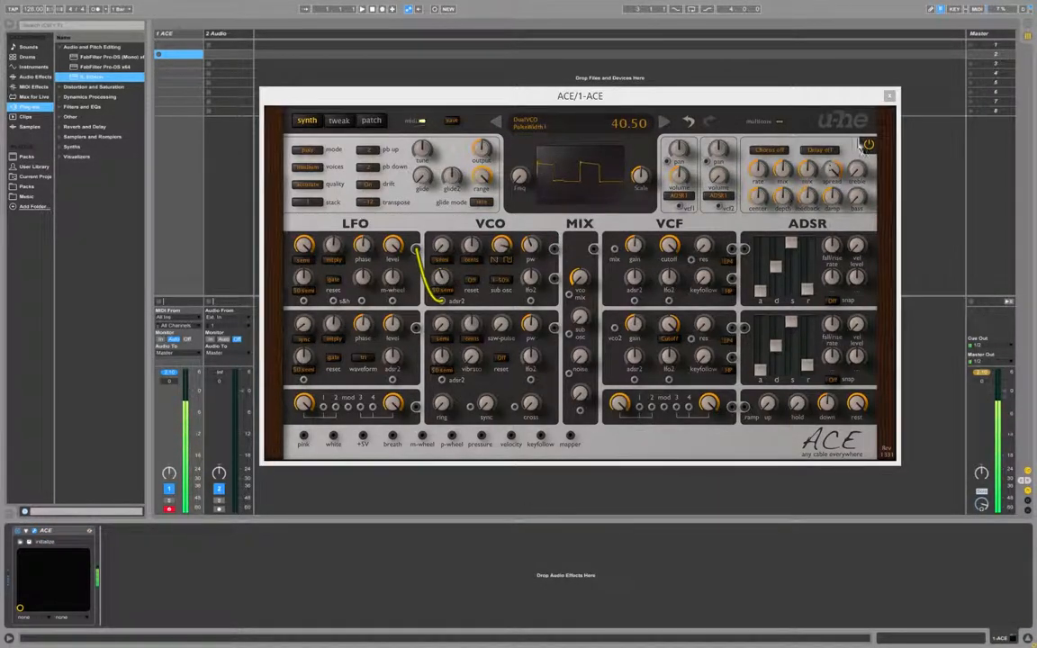
# Step: Close the ACE window, select the audio track and collapse the Audio and Pitch Editing folder
pyautogui.click(889, 95)
pyautogui.click(225, 38)
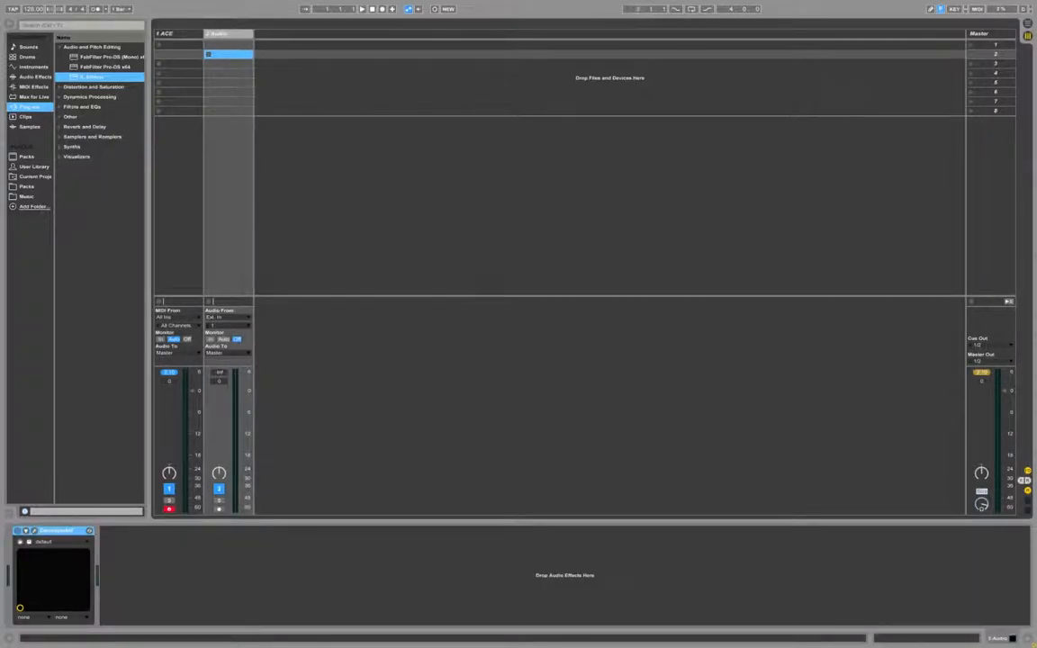
pyautogui.click(60, 50)
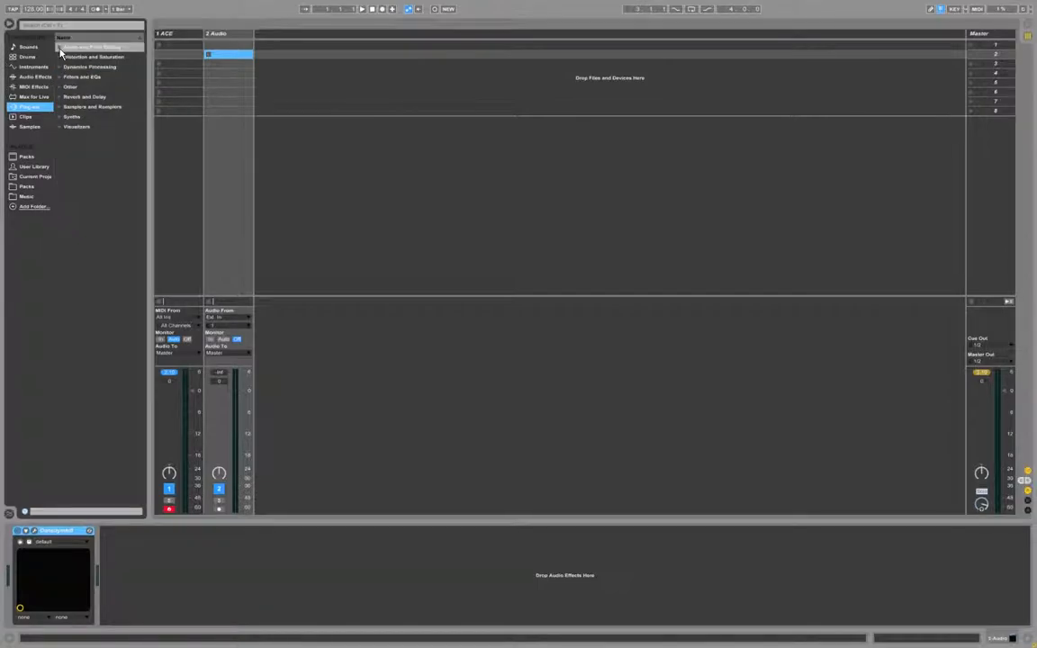
# Step: Look through the device chains of the ACE, audio and Master tracks
pyautogui.click(176, 42)
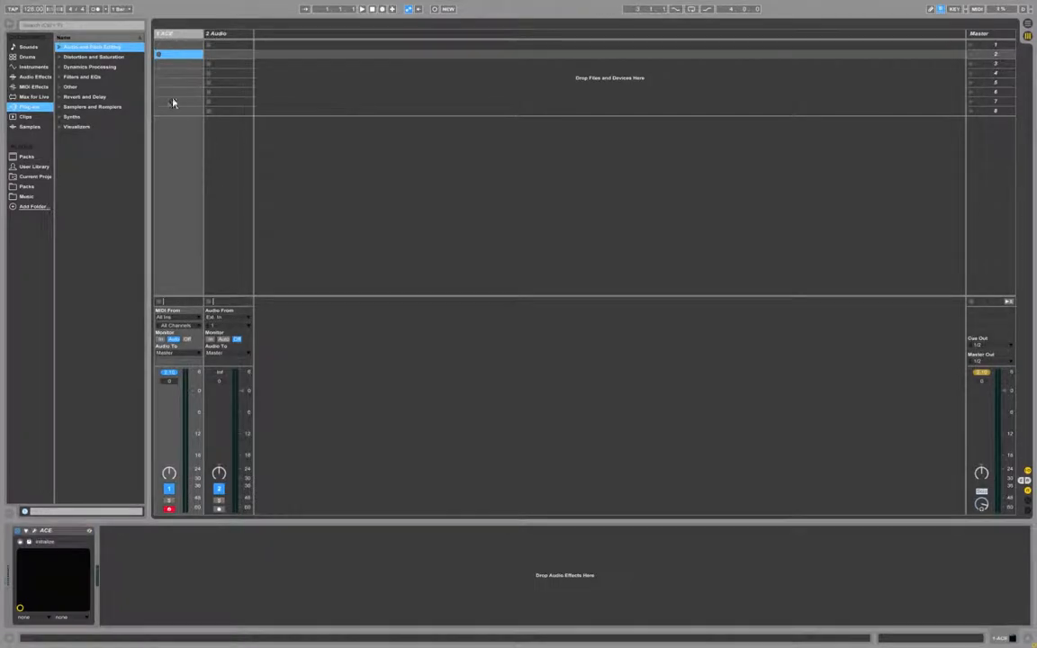
pyautogui.click(224, 39)
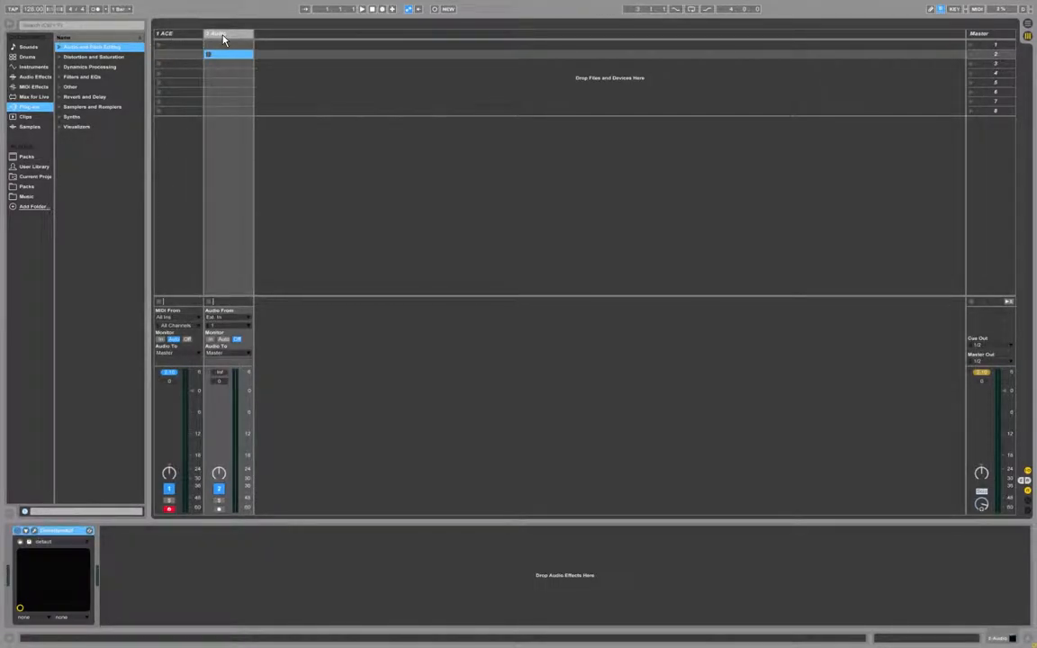
pyautogui.click(997, 36)
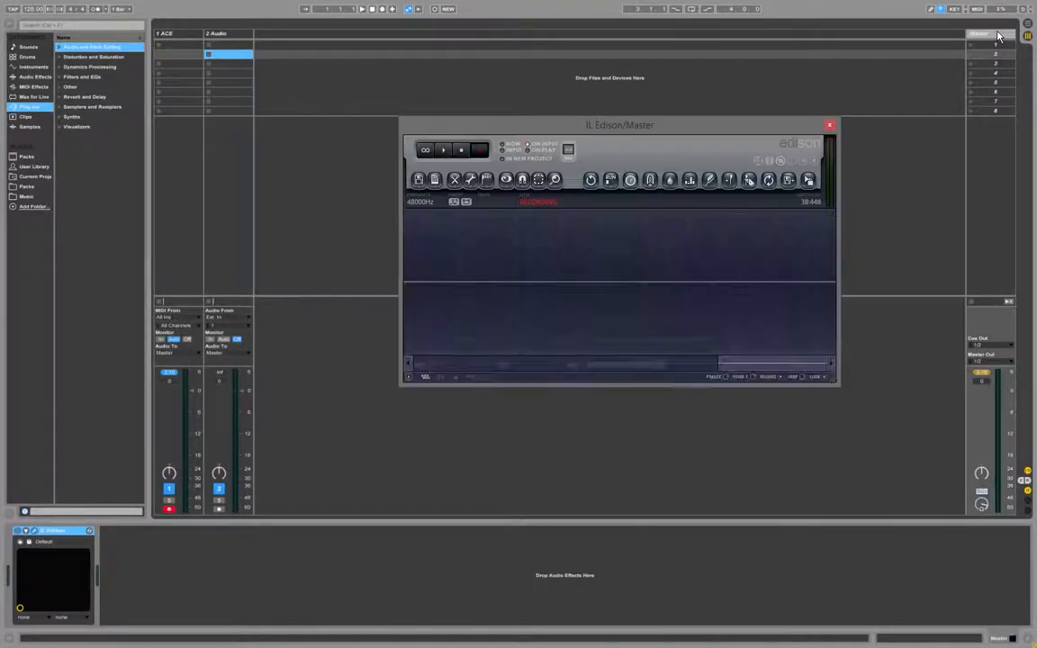
# Step: Rename the audio track holding DensitymkIII, and insert and delete an extra audio track beside it
pyautogui.click(232, 38)
pyautogui.hotkey('ctrl', 't')
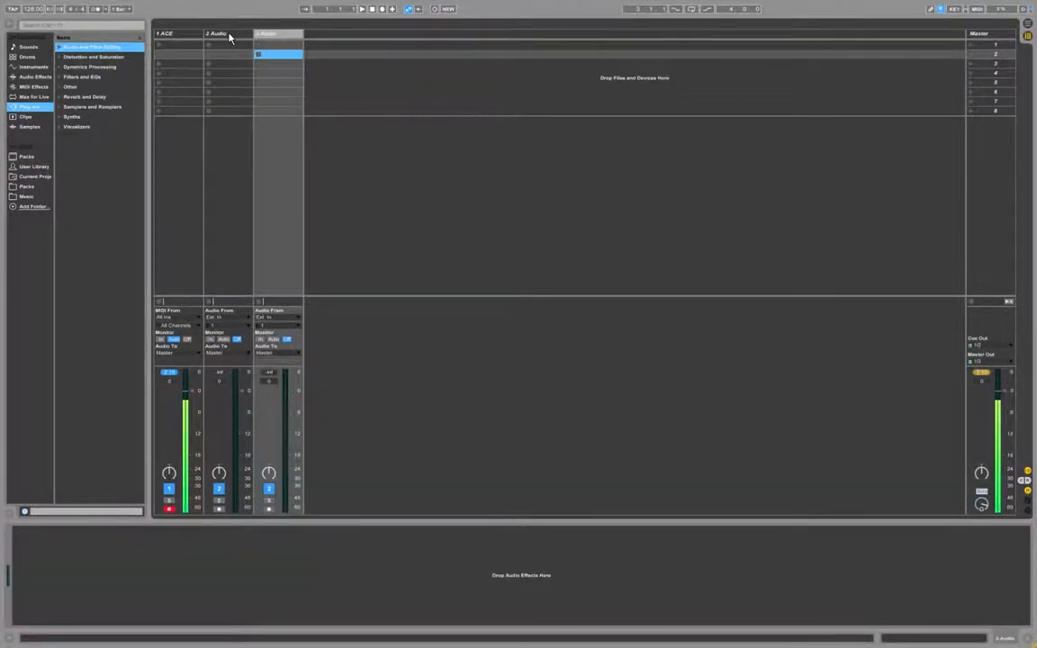
pyautogui.click(224, 37)
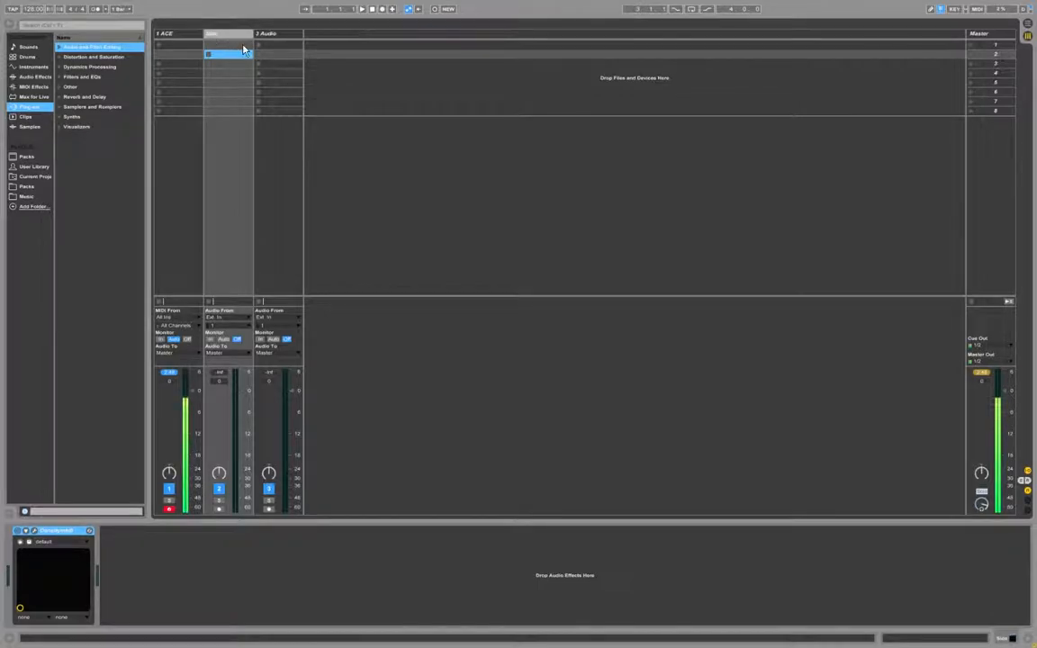
pyautogui.click(279, 41)
pyautogui.press('Delete')
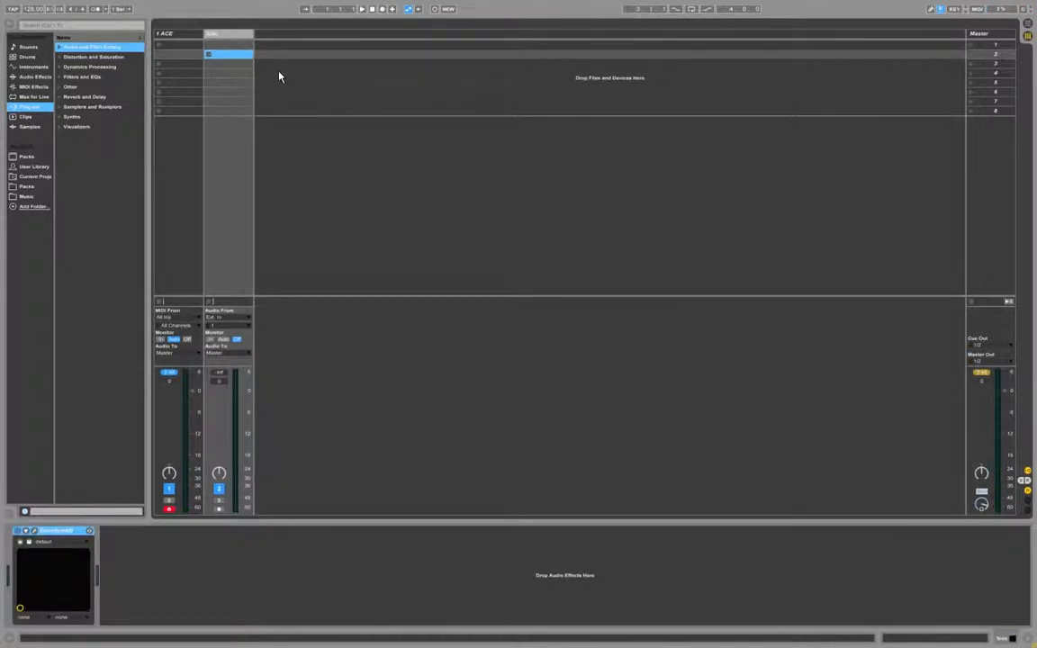
# Step: Insert a MIDI track between the ACE and Side tracks, and check the device chains on those neighbouring tracks
pyautogui.hotkey('ctrl', 'shift', 't')
pyautogui.moveTo(275, 35); pyautogui.dragTo(216, 34)
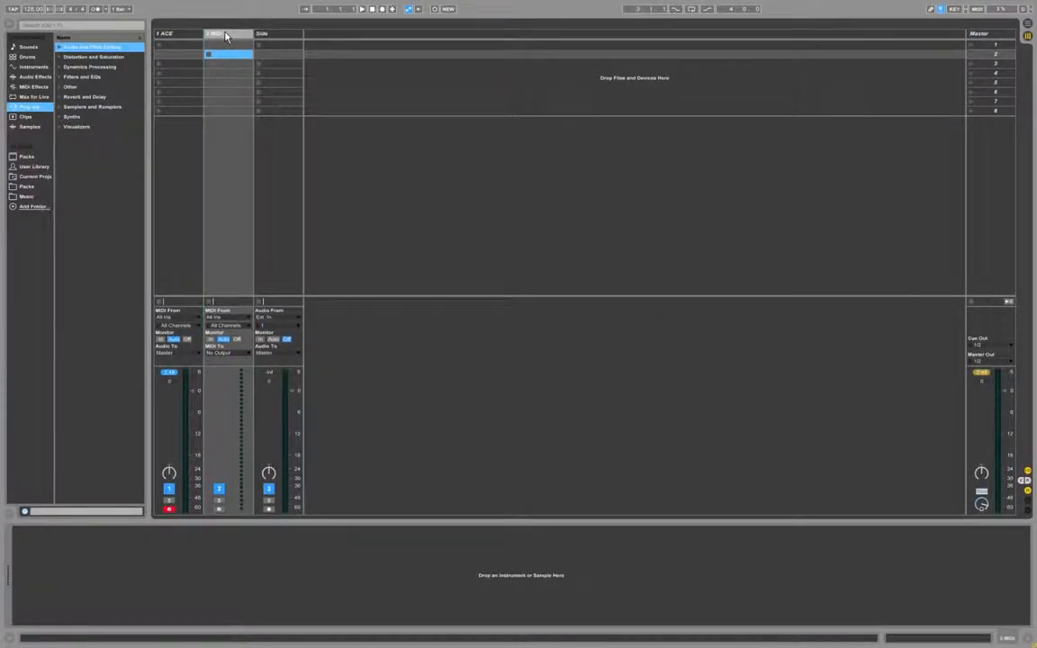
pyautogui.click(274, 38)
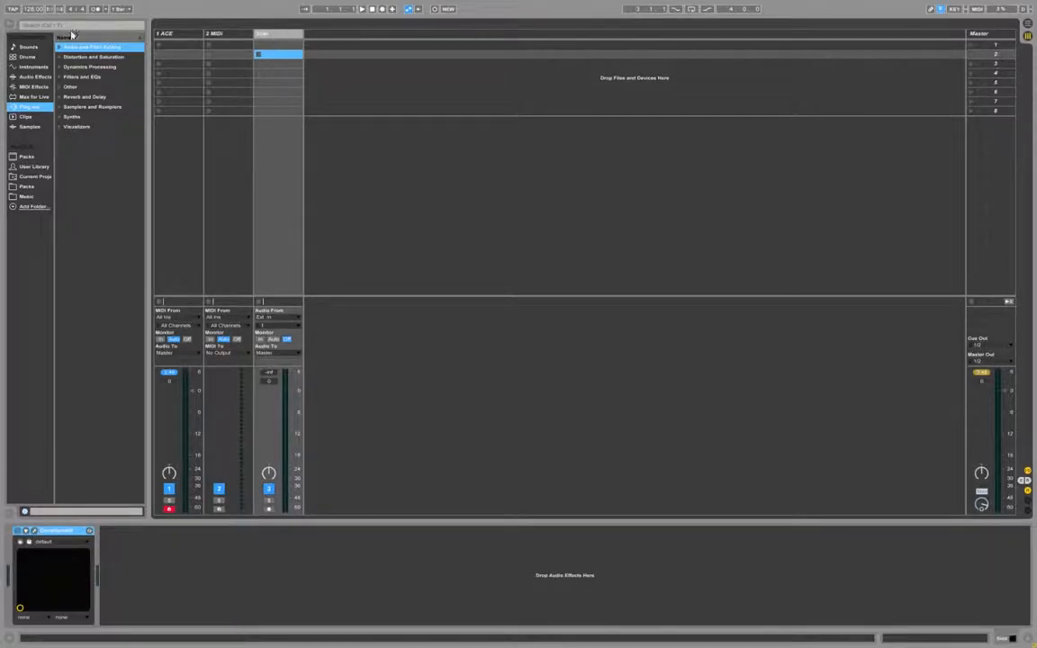
pyautogui.click(176, 35)
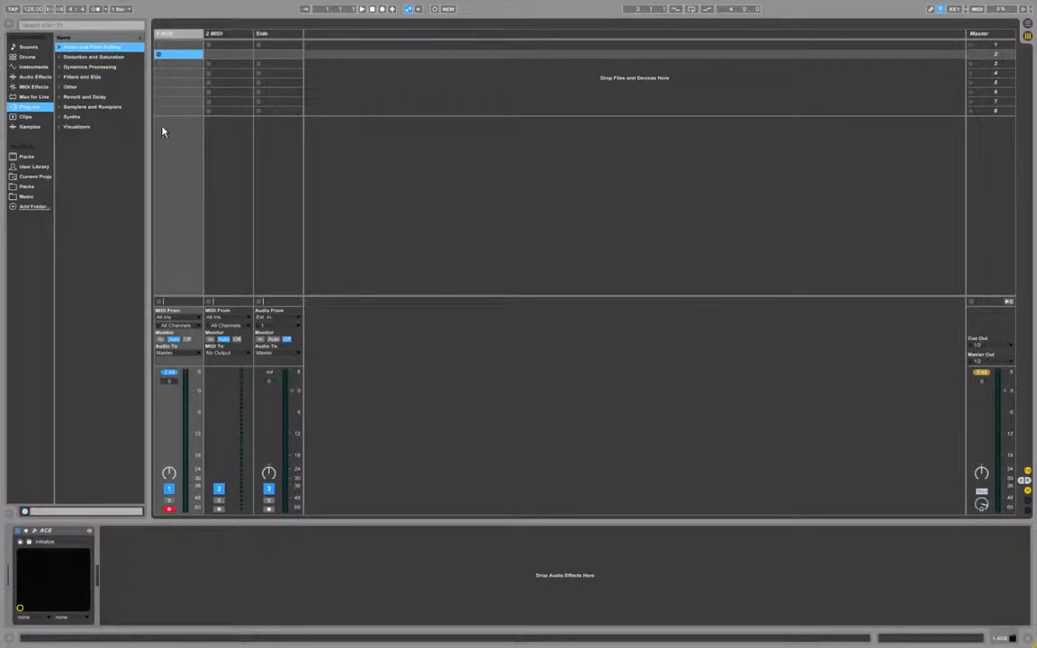
# Step: Toggle the mixer's input/output routing section off and on again
pyautogui.hotkey('ctrl', 'alt', 'i')
pyautogui.hotkey('ctrl', 'alt', 'i')
pyautogui.click(1026, 476)
pyautogui.click(1026, 476)
pyautogui.click(188, 263)
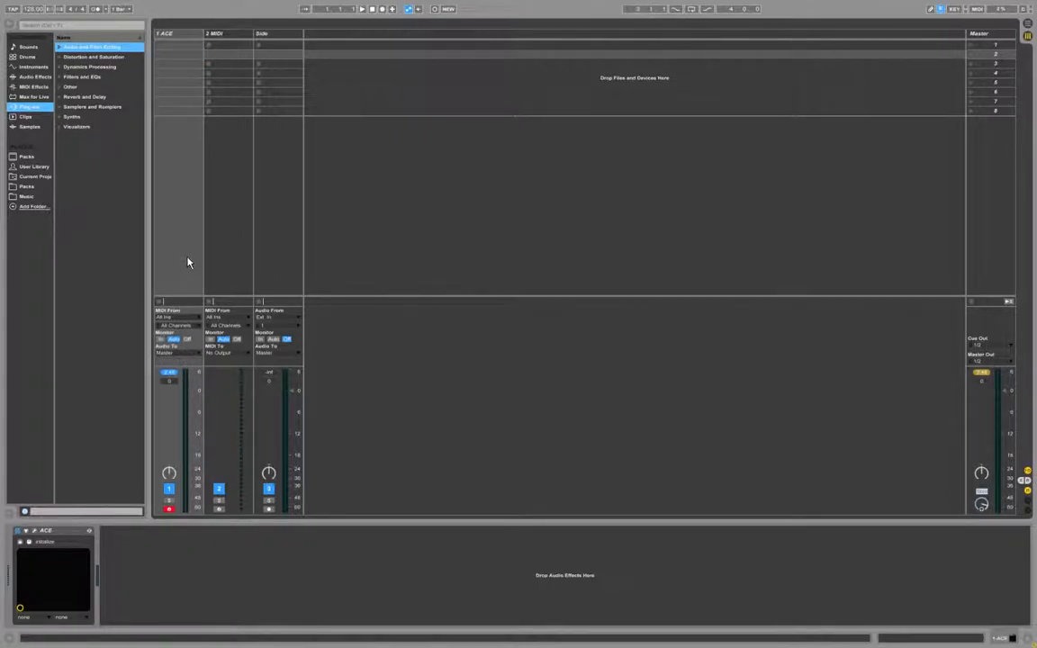
# Step: Route the ACE track's audio output to the Side track and give the Side track a grey colour
pyautogui.click(168, 36)
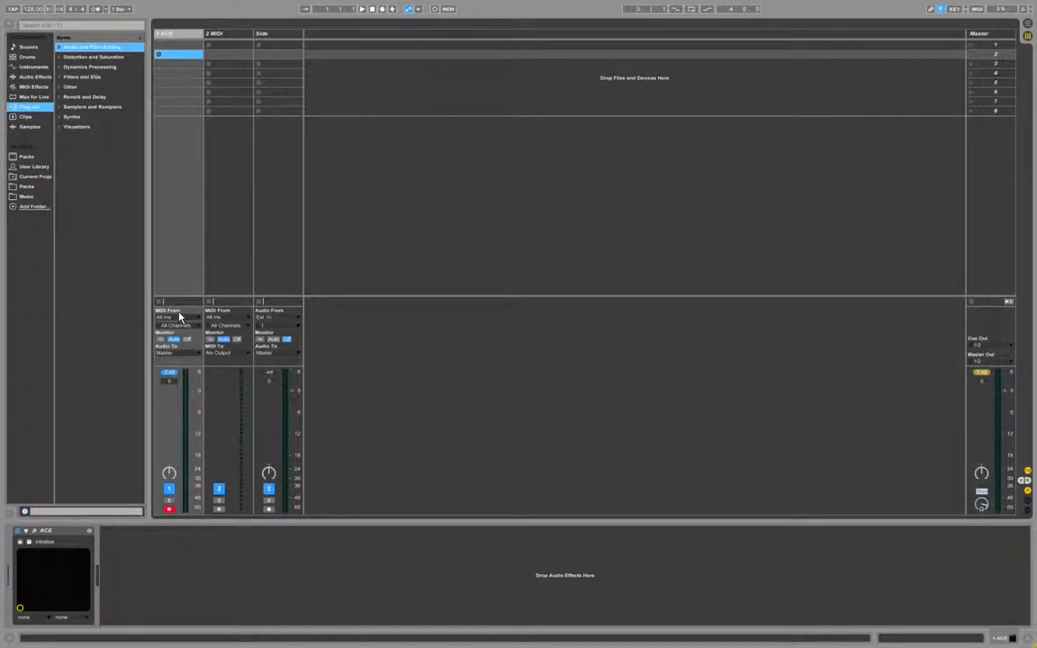
pyautogui.click(183, 352)
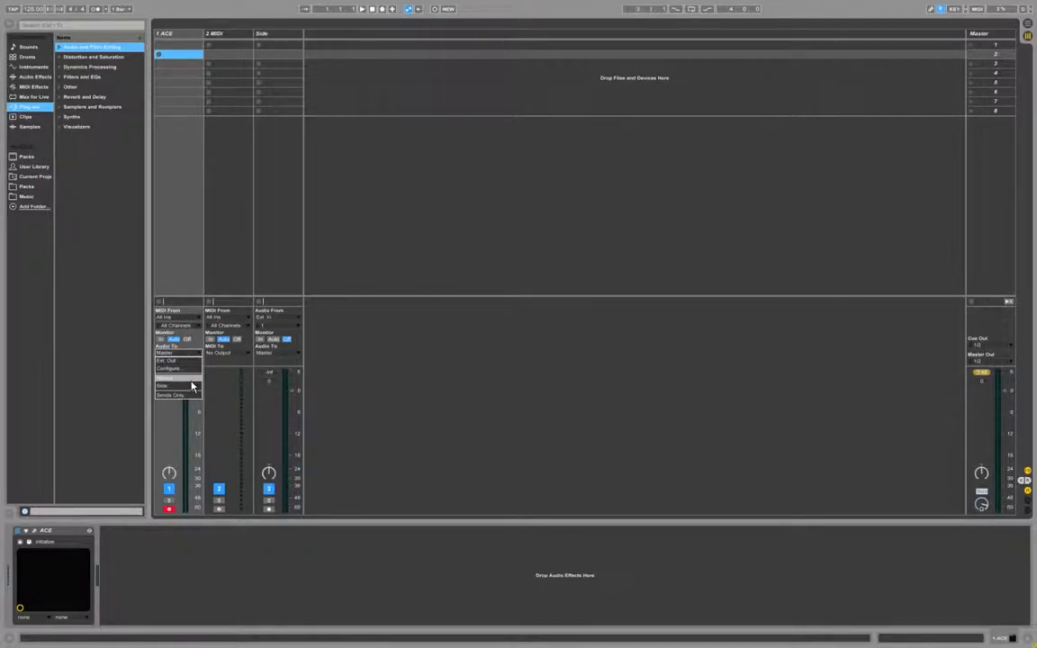
pyautogui.click(191, 385)
pyautogui.rightClick(276, 37)
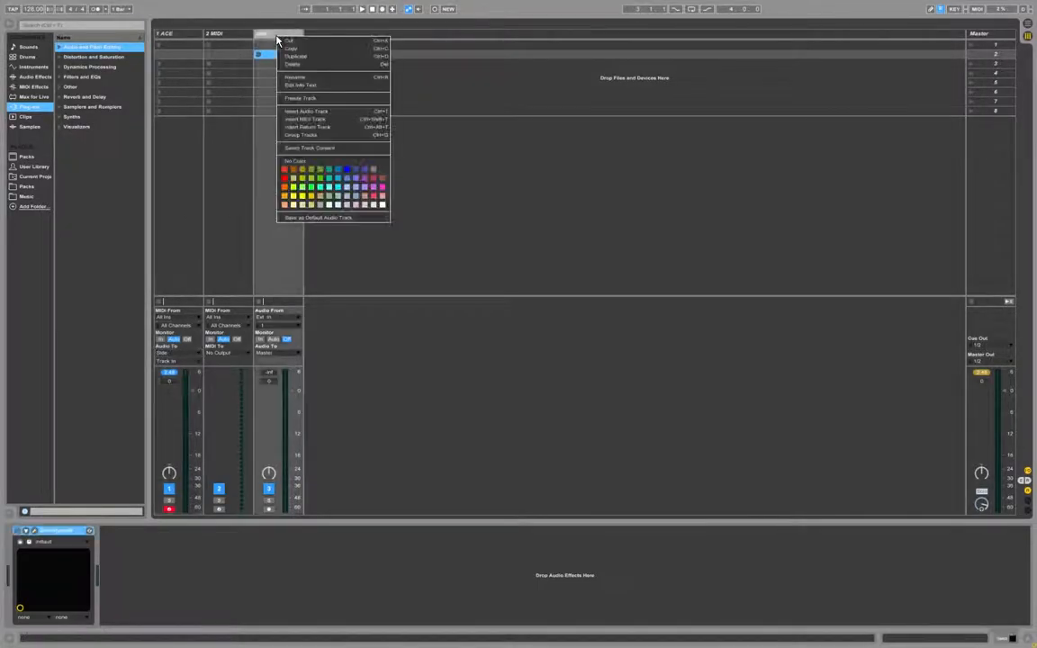
pyautogui.click(375, 170)
# Step: Try the Side track's monitoring on In and Auto while testing the routed signal
pyautogui.click(228, 36)
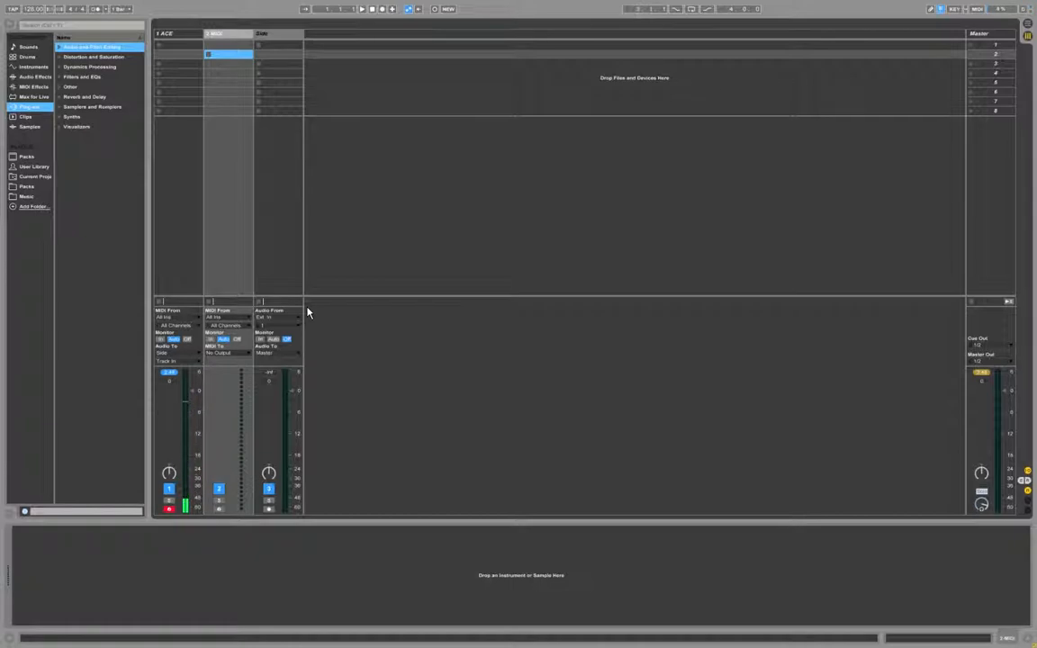
pyautogui.click(260, 339)
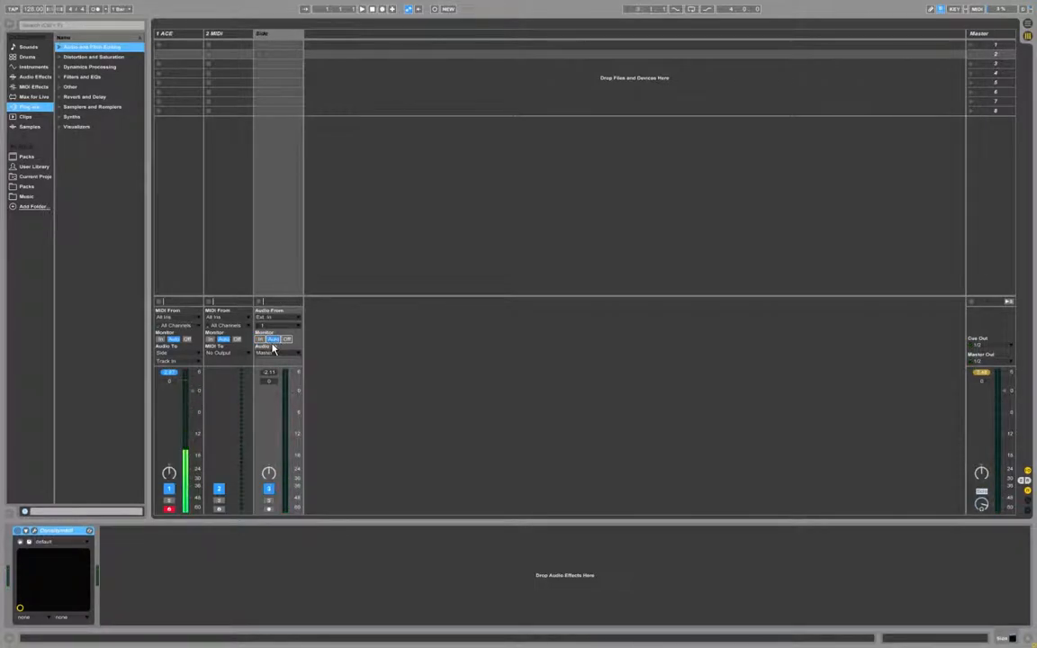
pyautogui.press('space')
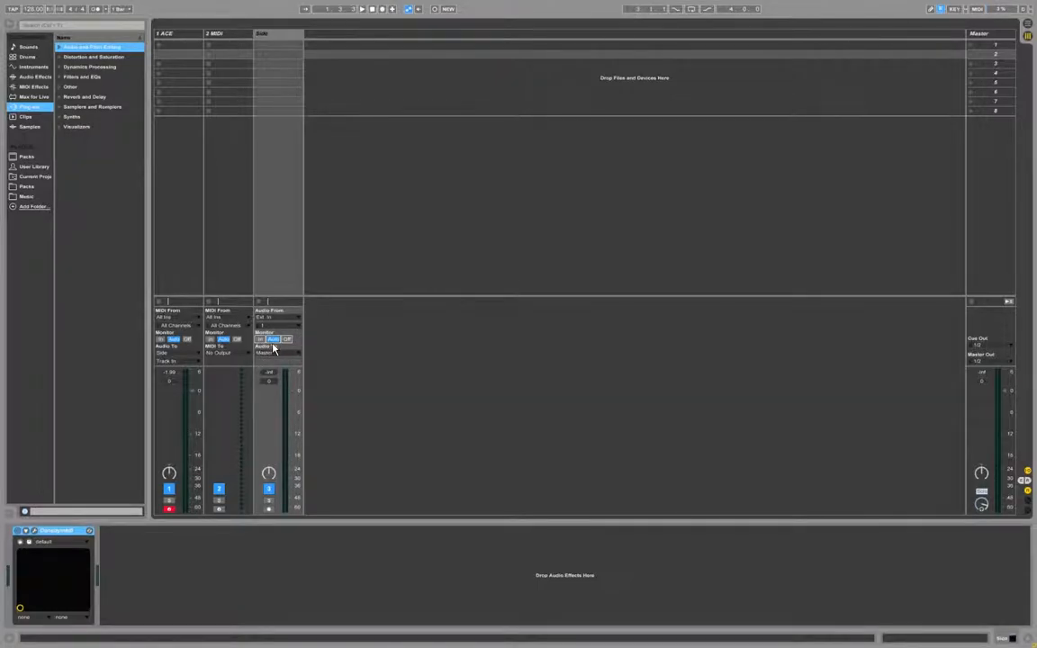
# Step: Flip between the Arrangement and Session views and set the Side track's monitoring to Off
pyautogui.press('Tab')
pyautogui.press('Tab')
pyautogui.press('Tab')
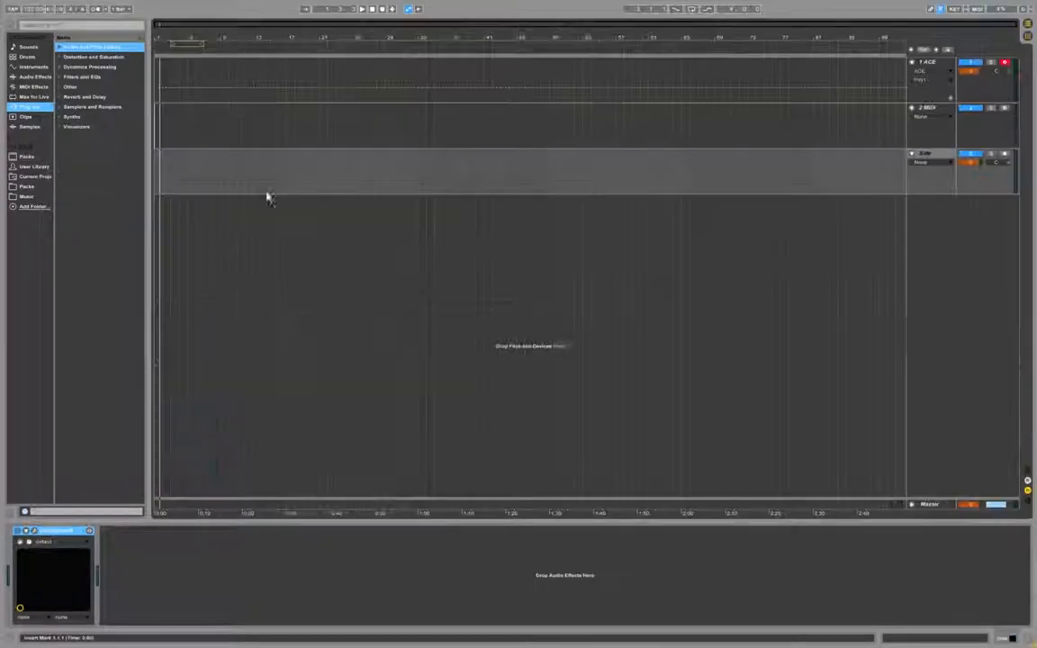
pyautogui.press('Tab')
pyautogui.click(287, 340)
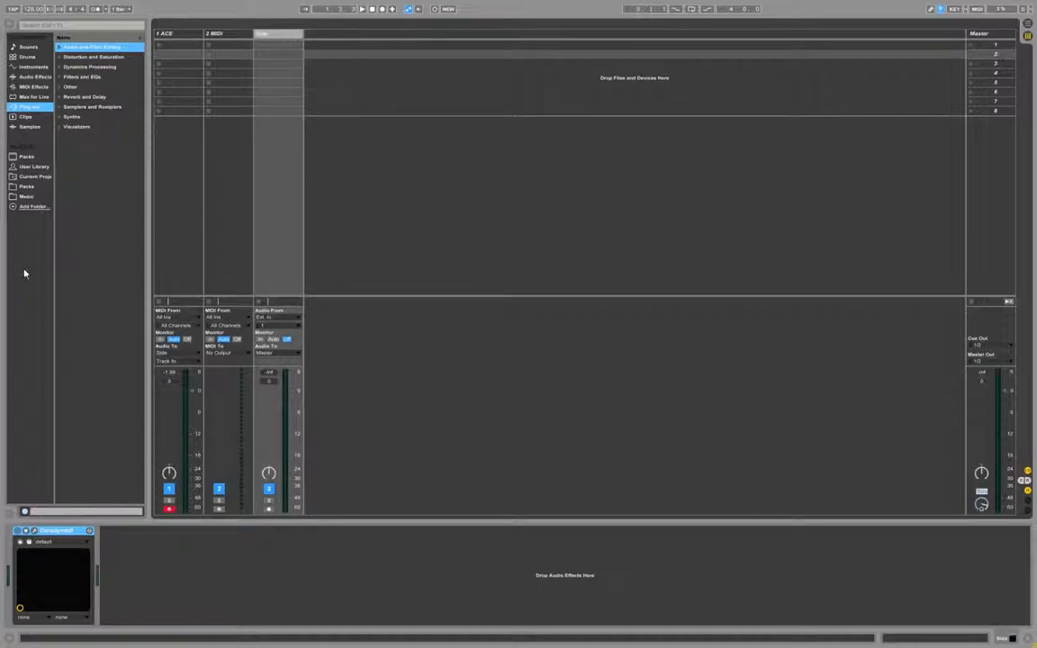
# Step: Set the Side track's monitoring to In and widen its column in the Session view
pyautogui.press('Tab')
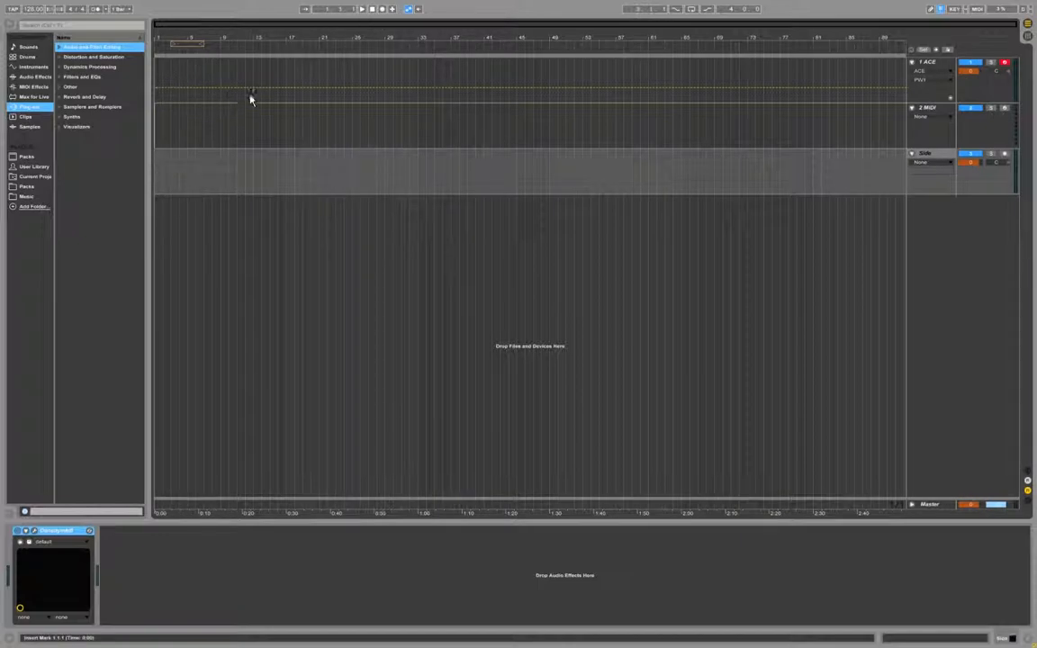
pyautogui.press('Tab')
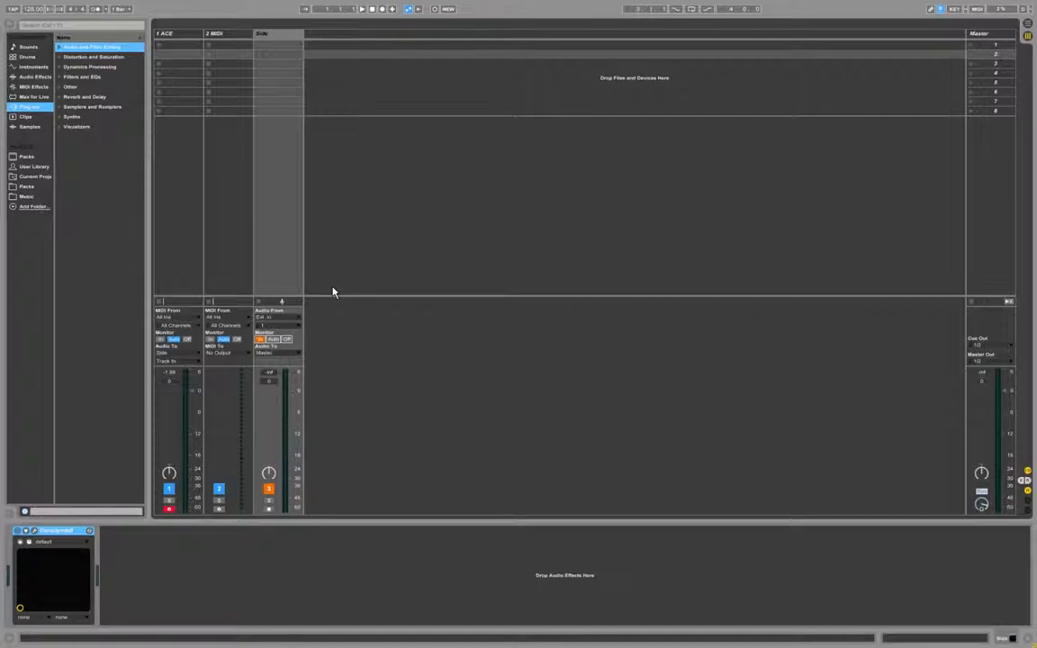
pyautogui.press('Tab')
pyautogui.press('Tab')
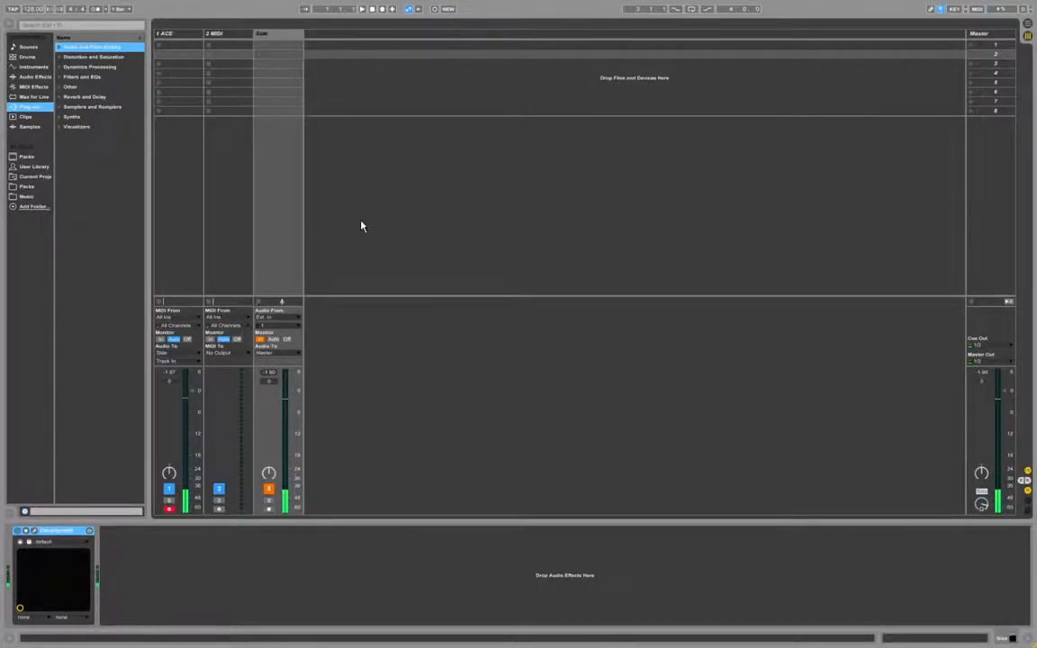
pyautogui.moveTo(303, 34); pyautogui.dragTo(400, 61)
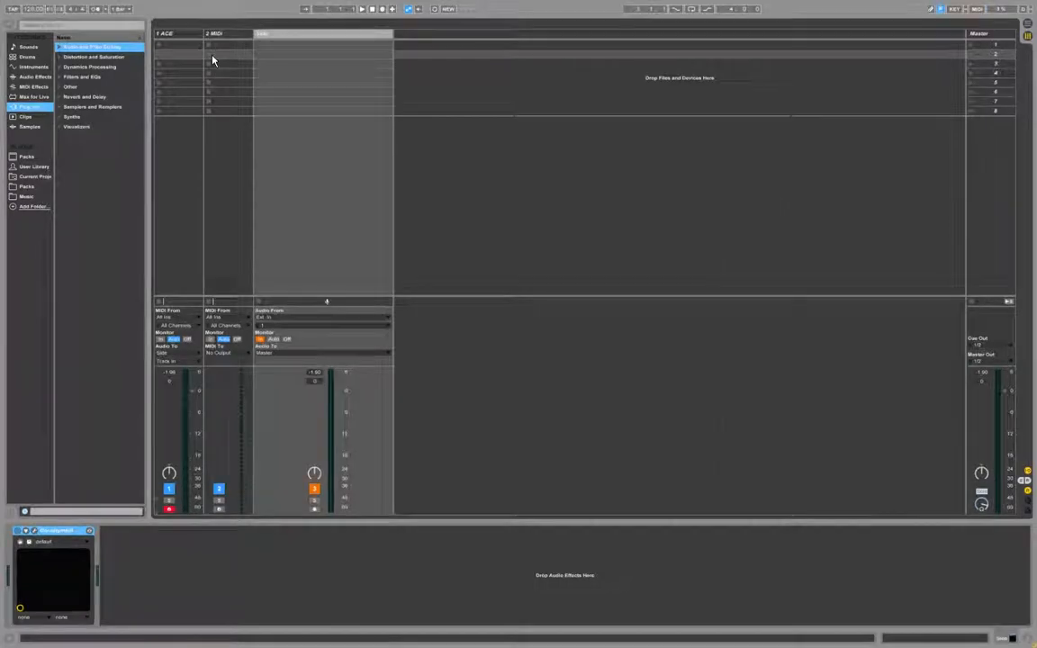
# Step: Select the Master track in the Arrangement view, close its Edison window and check the Open Broadcaster Software window before minimizing it
pyautogui.press('Tab')
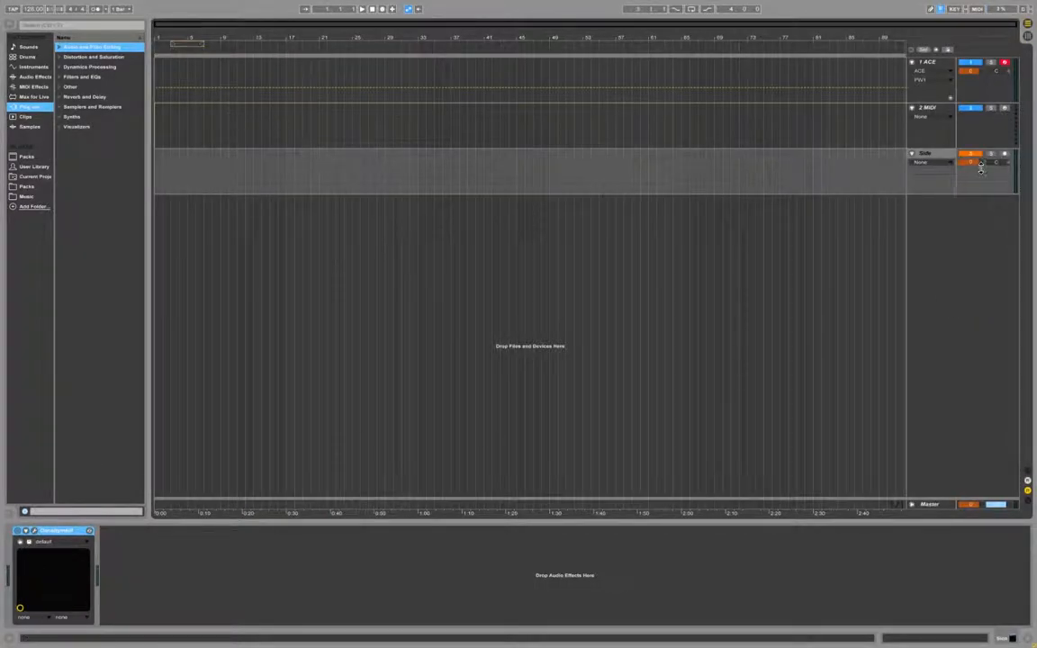
pyautogui.click(934, 510)
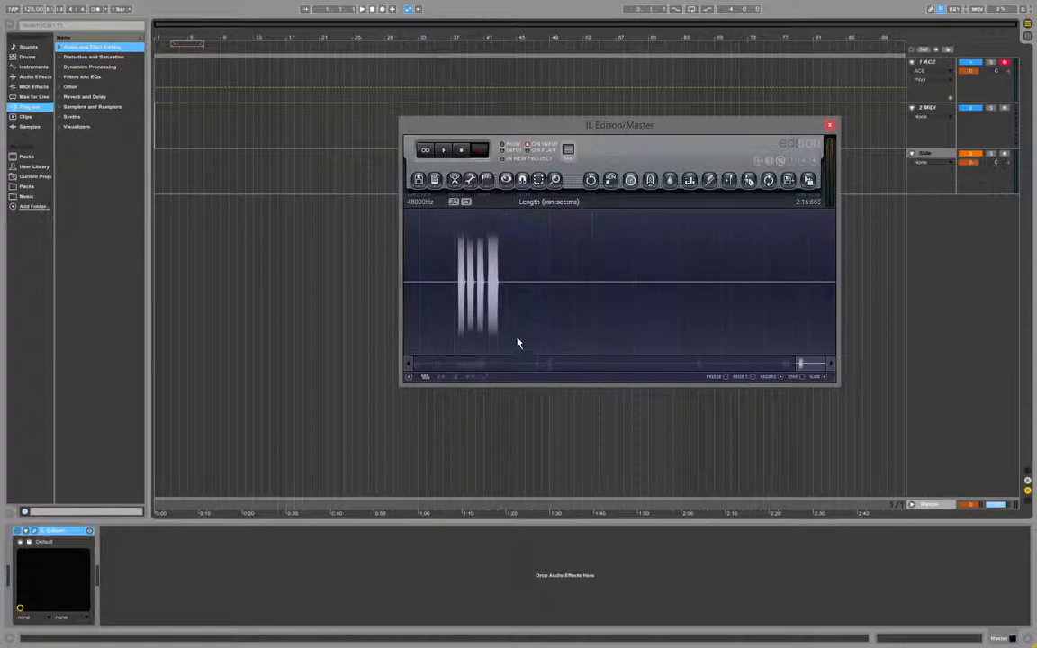
pyautogui.click(830, 125)
pyautogui.hotkey('alt', 'Tab')
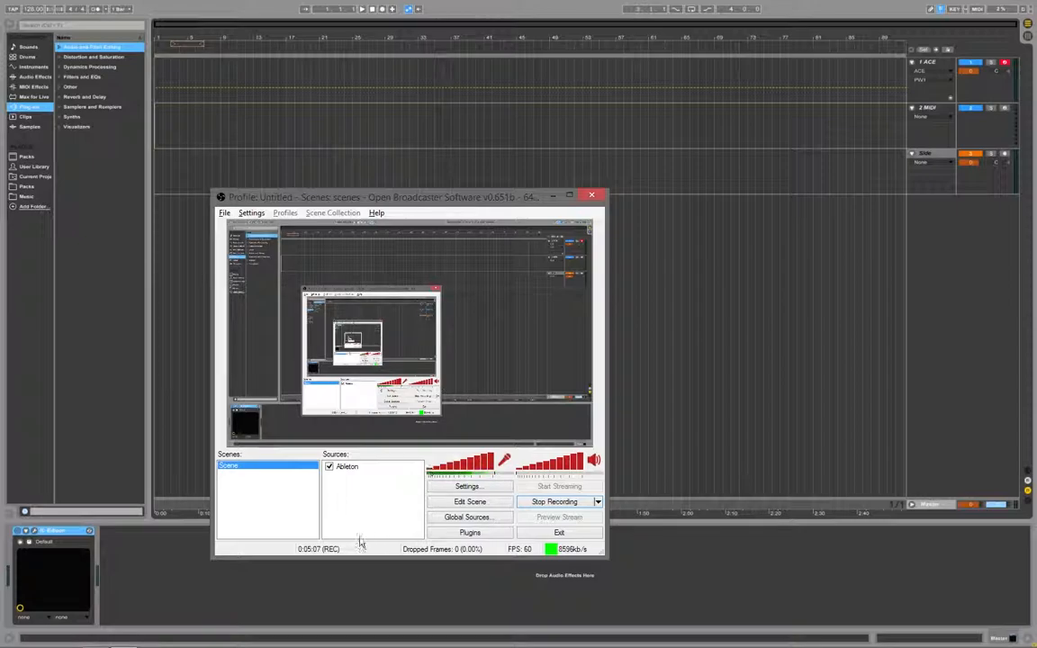
pyautogui.click(554, 195)
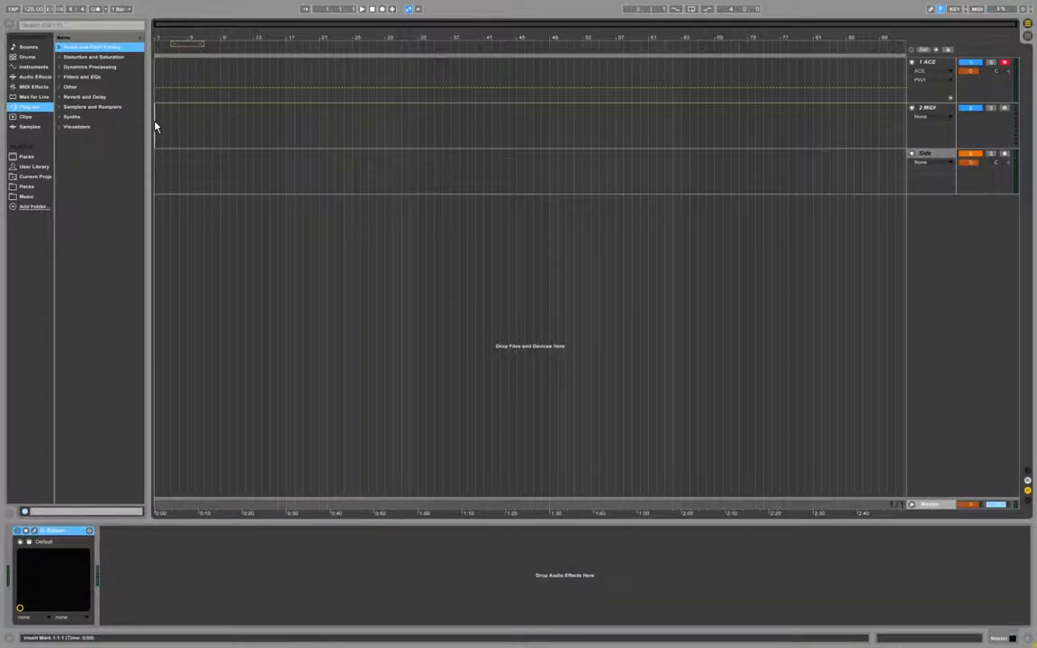
# Step: Insert a four-bar MIDI clip from bar 1 on the ACE track in the Arrangement view
pyautogui.moveTo(154, 122); pyautogui.dragTo(214, 128)
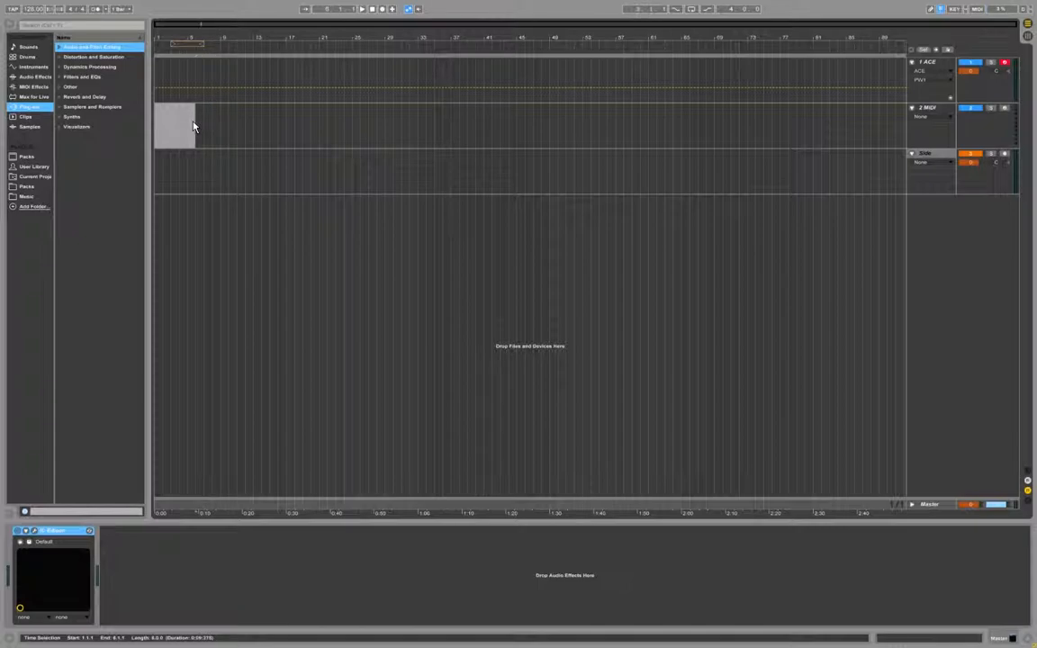
pyautogui.moveTo(196, 95); pyautogui.dragTo(153, 97)
pyautogui.hotkey('ctrl', 'z')
pyautogui.hotkey('ctrl', 'shift', 'm')
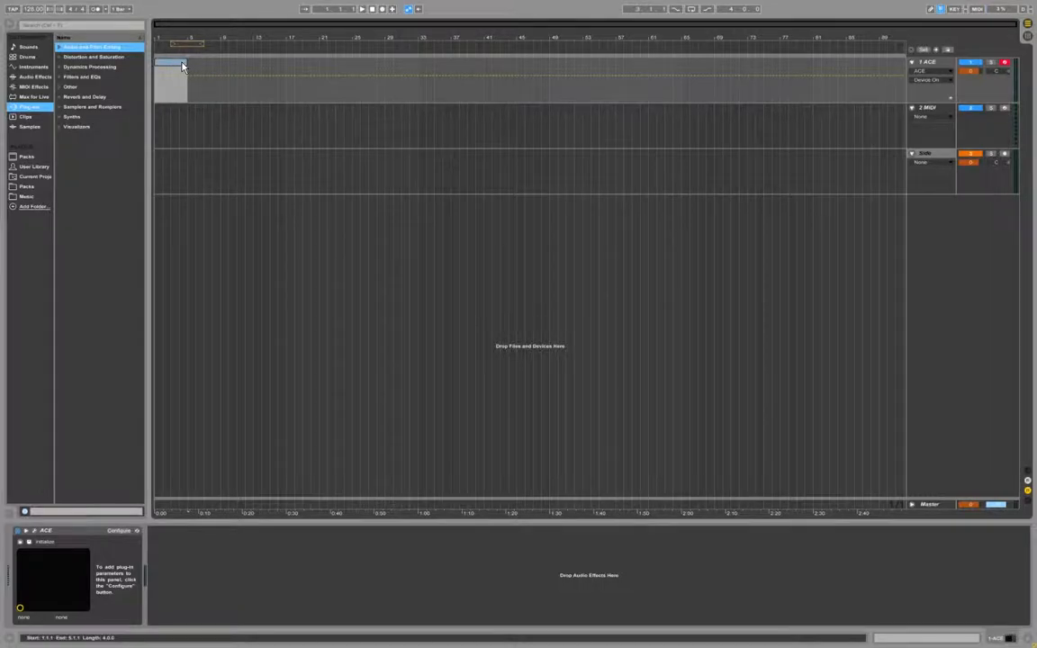
# Step: Switch back and forth between the new clip's note editor and the ACE device chain, ending on an enlarged note grid
pyautogui.doubleClick(184, 63)
pyautogui.hotkey('shift', 'Tab')
pyautogui.hotkey('shift', 'Tab')
pyautogui.hotkey('shift', 'Tab')
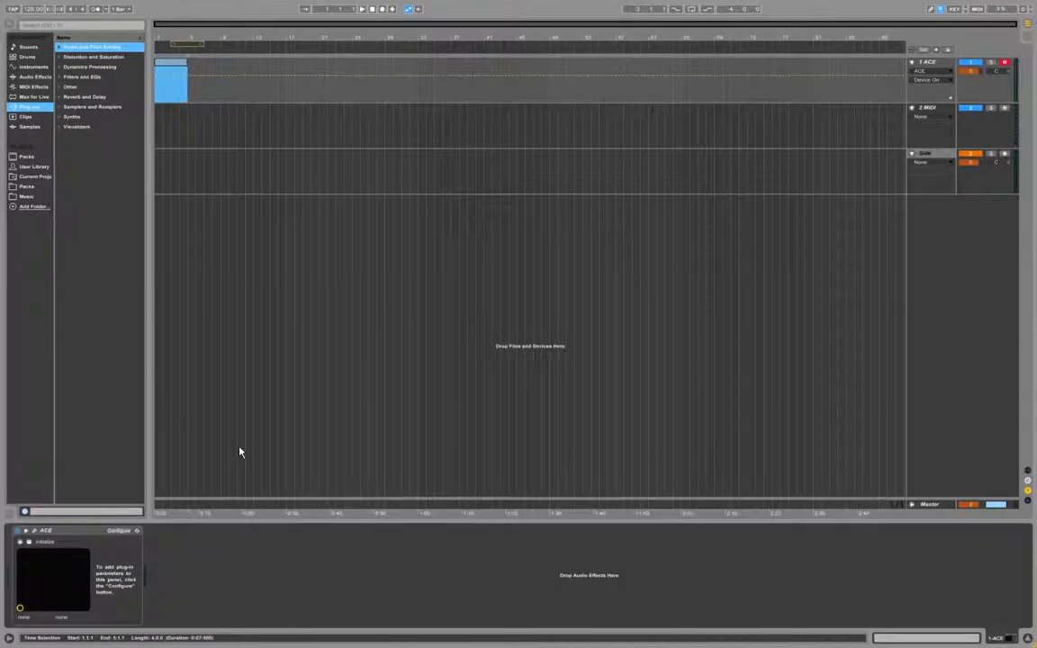
pyautogui.click(178, 66)
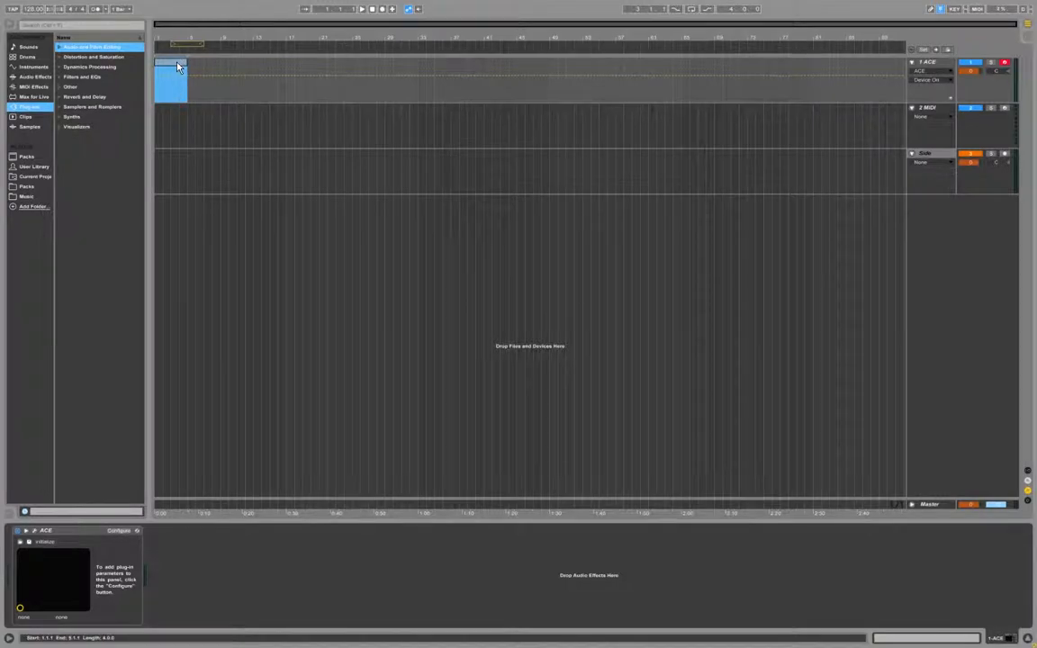
pyautogui.hotkey('shift', 'Tab')
pyautogui.hotkey('shift', 'Tab')
pyautogui.hotkey('shift', 'Tab')
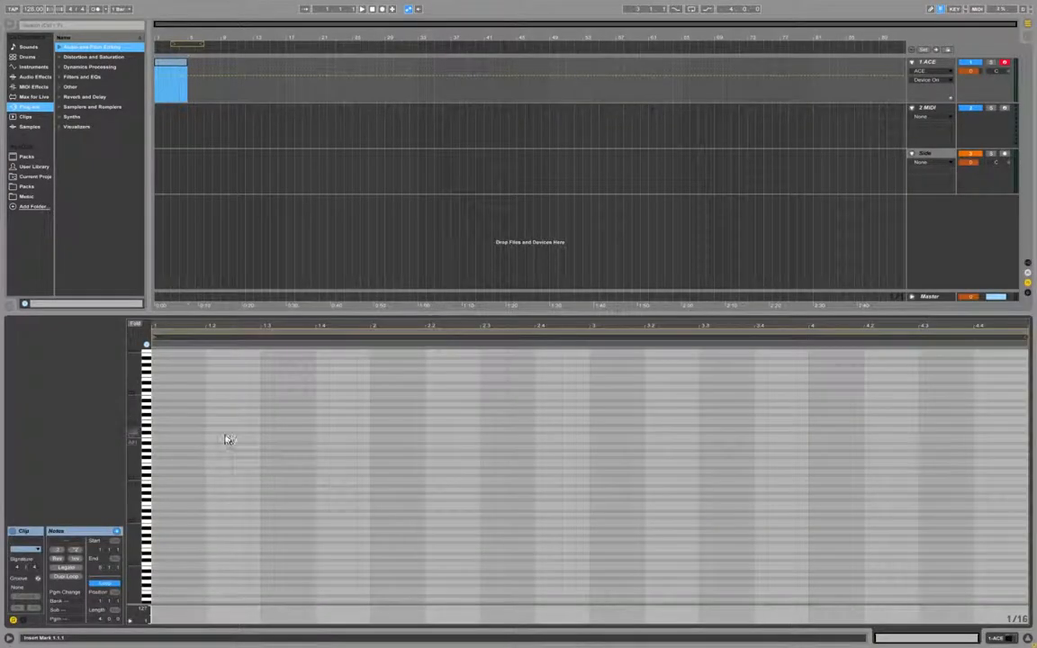
pyautogui.moveTo(150, 435); pyautogui.dragTo(138, 426)
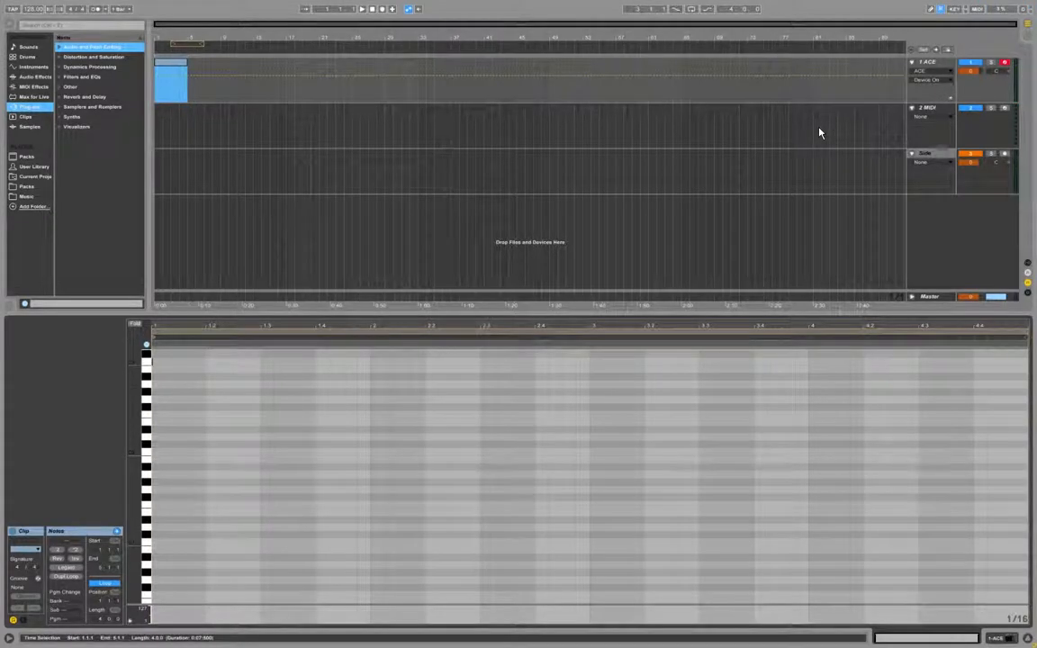
# Step: Open the ACE plug-in window from the Session view, set the first VCO's waveform to 33.50 and close the window
pyautogui.press('Tab')
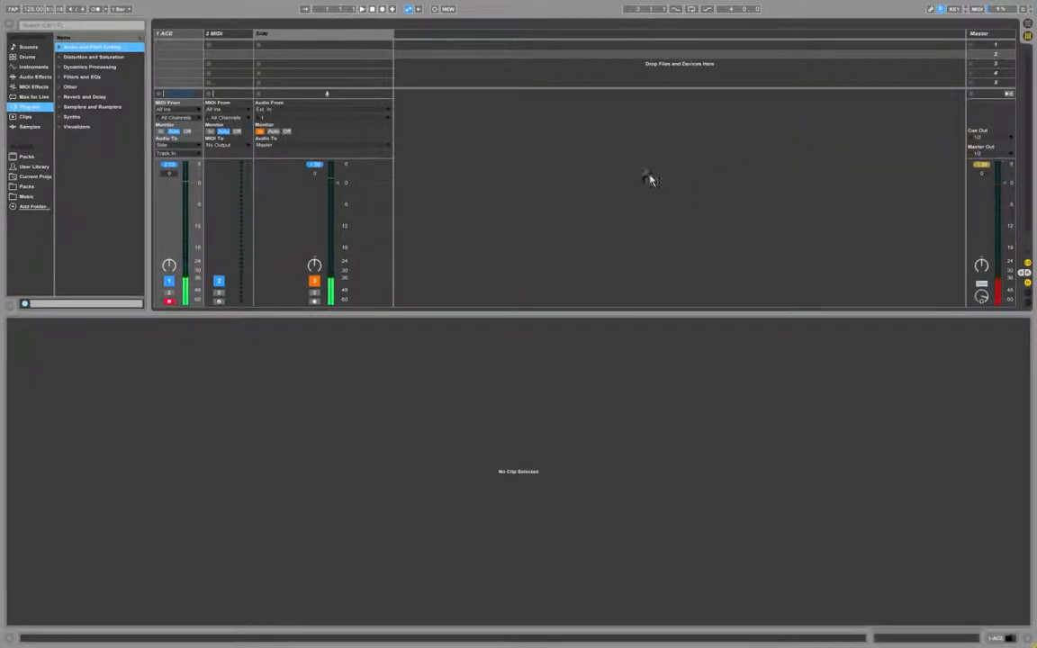
pyautogui.doubleClick(180, 36)
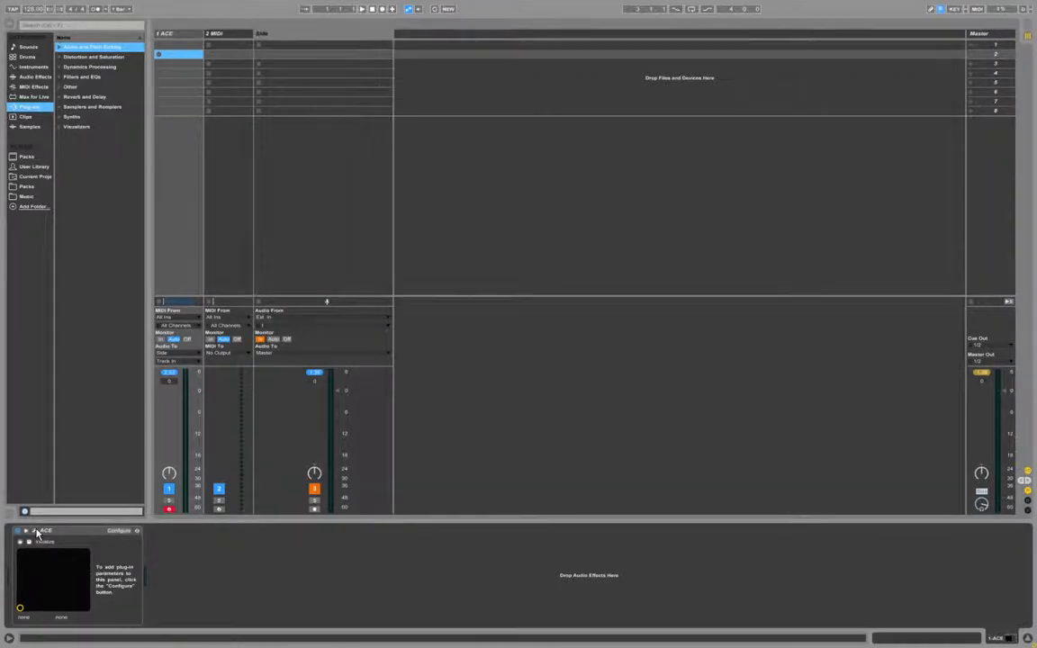
pyautogui.click(35, 531)
pyautogui.moveTo(493, 248); pyautogui.dragTo(502, 317)
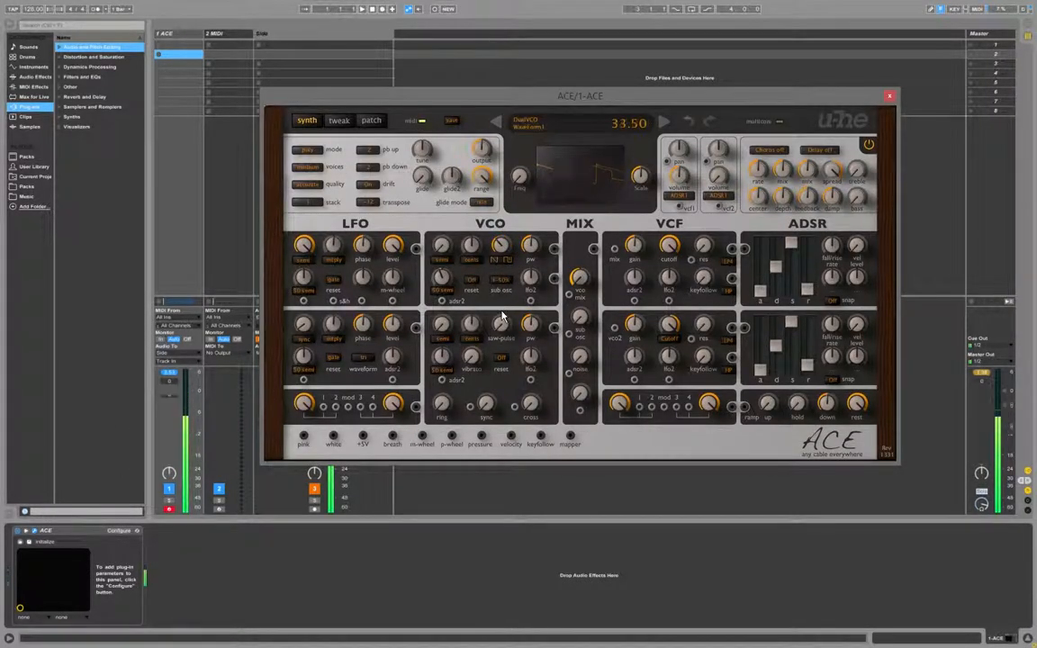
pyautogui.click(889, 96)
# Step: Enter four consecutive one-bar notes at different pitches in the ACE clip and go back to its device chain
pyautogui.press('Tab')
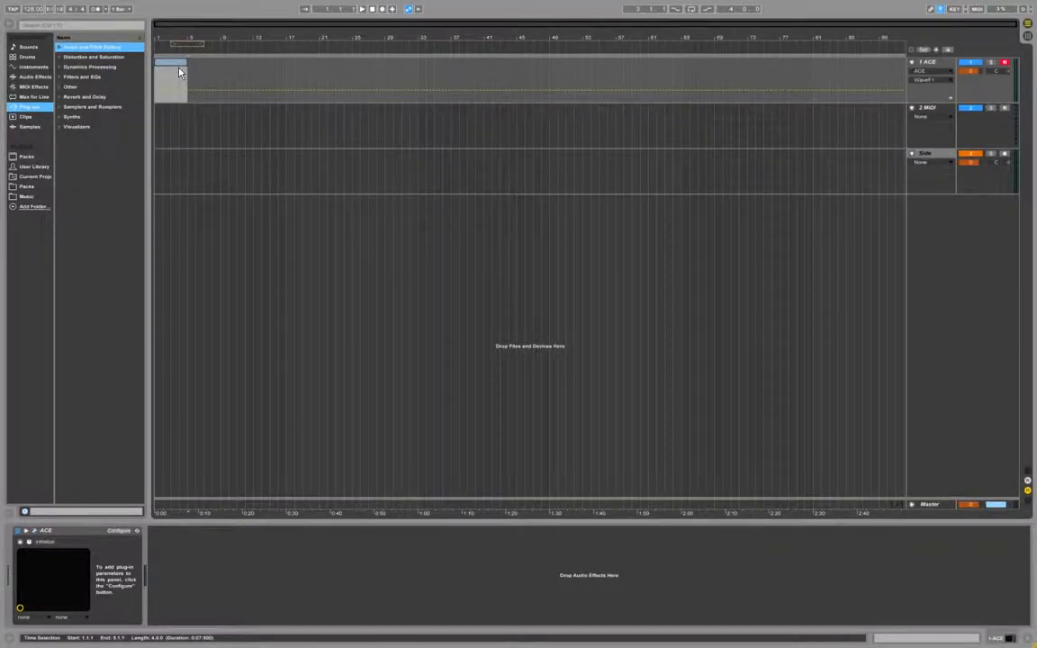
pyautogui.doubleClick(179, 72)
pyautogui.doubleClick(158, 387)
pyautogui.moveTo(230, 385); pyautogui.dragTo(398, 396)
pyautogui.moveTo(597, 398)
pyautogui.mouseDown()
pyautogui.moveTo(604, 418)
pyautogui.moveTo(604, 405)
pyautogui.moveTo(596, 410)
pyautogui.moveTo(826, 417)
pyautogui.moveTo(819, 357)
pyautogui.mouseUp()
pyautogui.hotkey('shift', 'Tab')
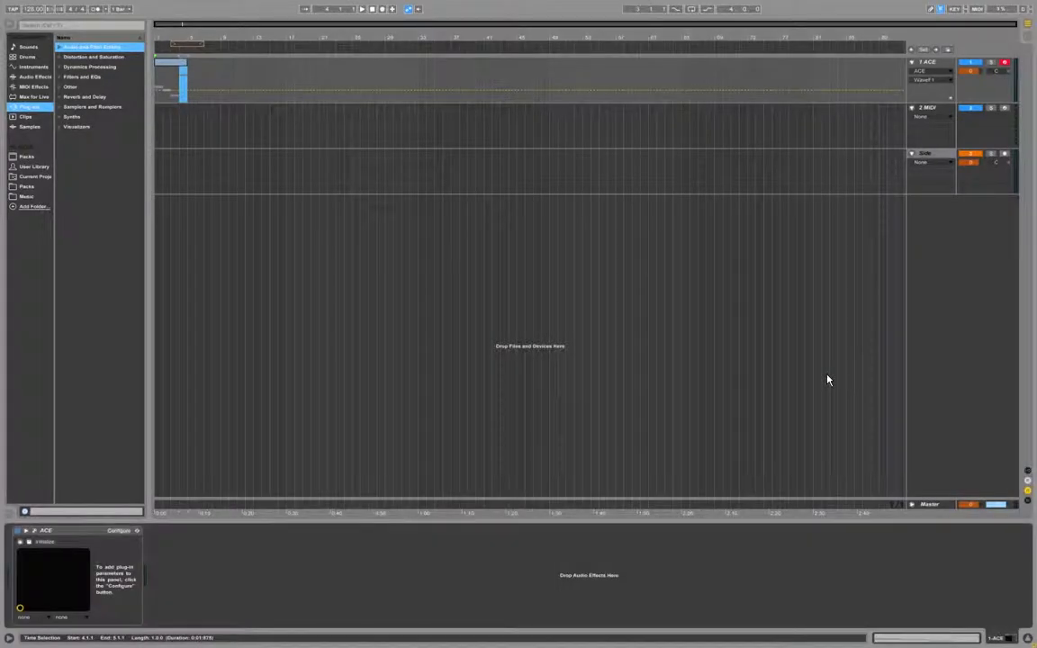
# Step: Play the ACE clip in the Arrangement to hear its notes, and stop playback
pyautogui.press('space')
pyautogui.moveTo(237, 39); pyautogui.dragTo(337, 163)
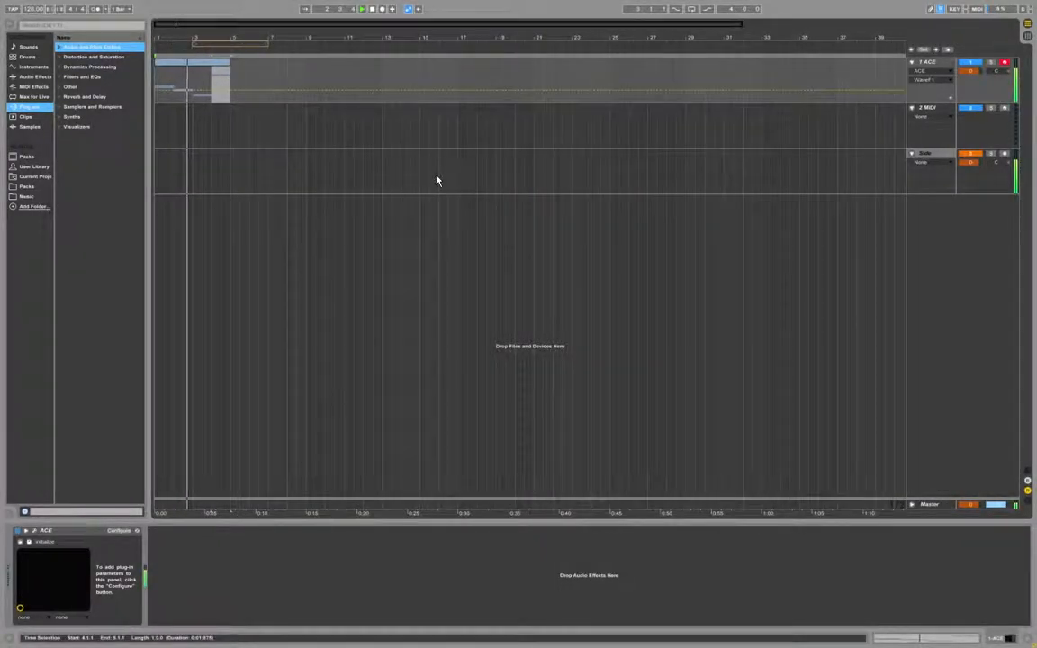
pyautogui.press('space')
# Step: Loop the Arrangement over the clip's four bars, from bar 1 to bar 5, and return to the Session view
pyautogui.moveTo(285, 36); pyautogui.dragTo(639, 221)
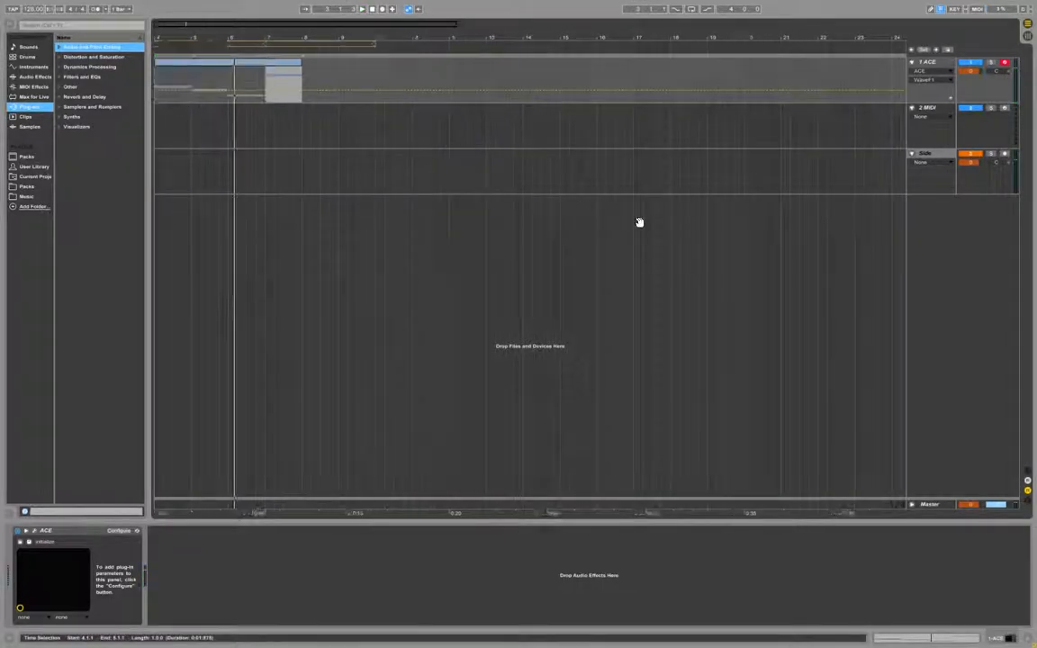
pyautogui.moveTo(308, 44); pyautogui.dragTo(236, 44)
pyautogui.rightClick(300, 46)
pyautogui.click(319, 51)
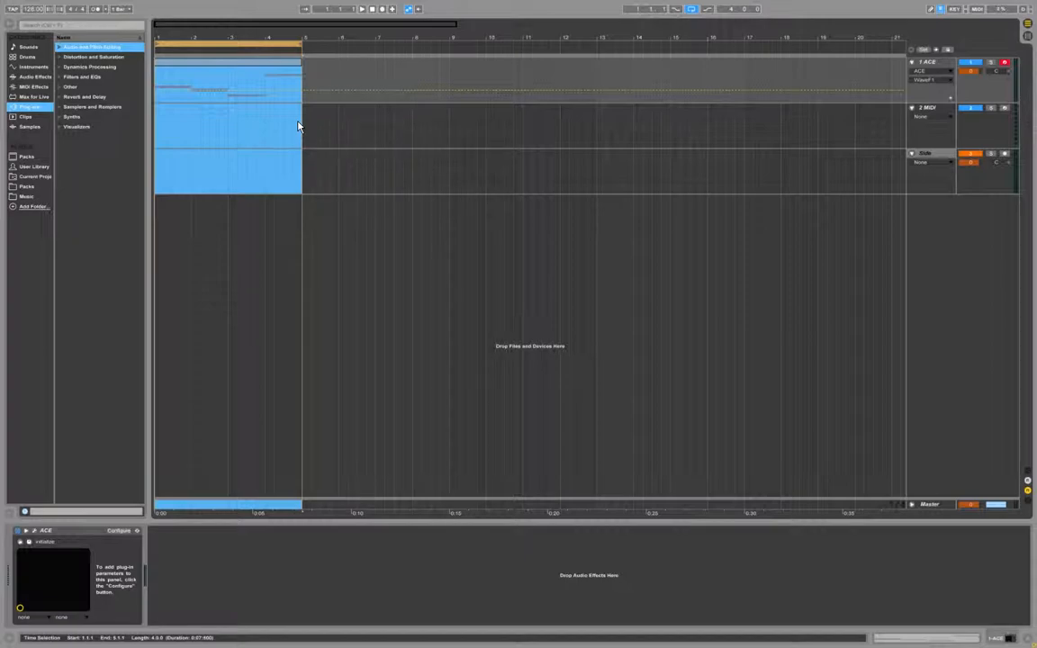
pyautogui.press('Tab')
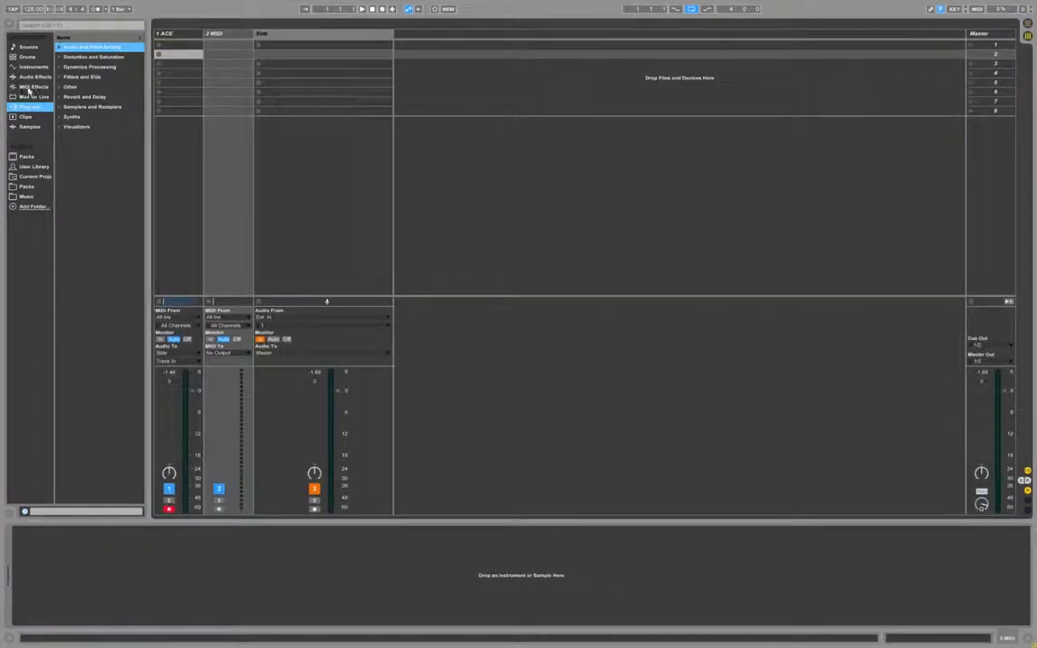
# Step: Audition the samples in the VDUB2 Kicks folder within the sample Packs folder and choose VDUB2 Kick 003.wav
pyautogui.click(27, 186)
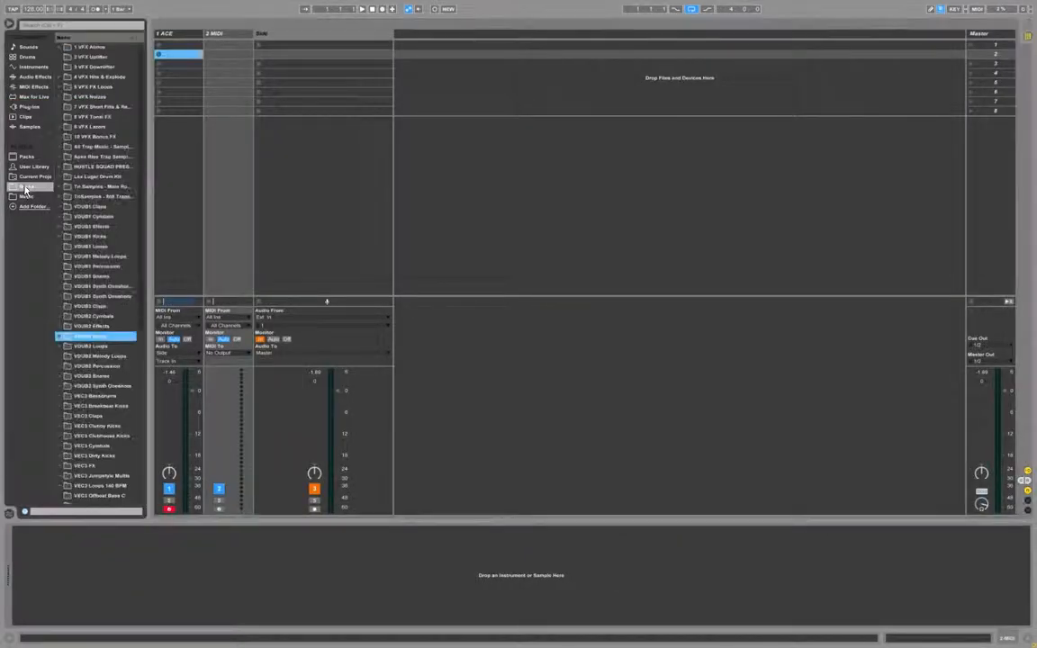
pyautogui.click(60, 338)
pyautogui.press('Down')
pyautogui.press('Down')
pyautogui.press('Down')
pyautogui.press('Down')
pyautogui.press('Down')
pyautogui.press('Up')
pyautogui.press('Up')
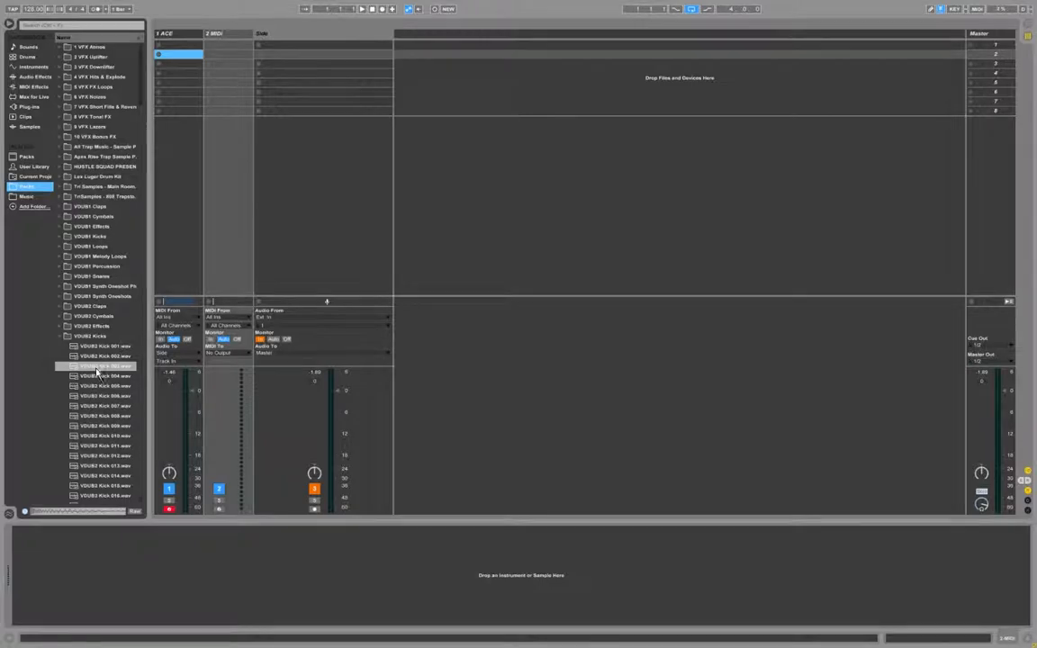
# Step: Load VDUB2 Kick 003.wav as the instrument of the empty MIDI track and lengthen its release to about 1.83 s
pyautogui.moveTo(93, 370); pyautogui.dragTo(97, 629)
pyautogui.moveTo(97, 588); pyautogui.dragTo(97, 587)
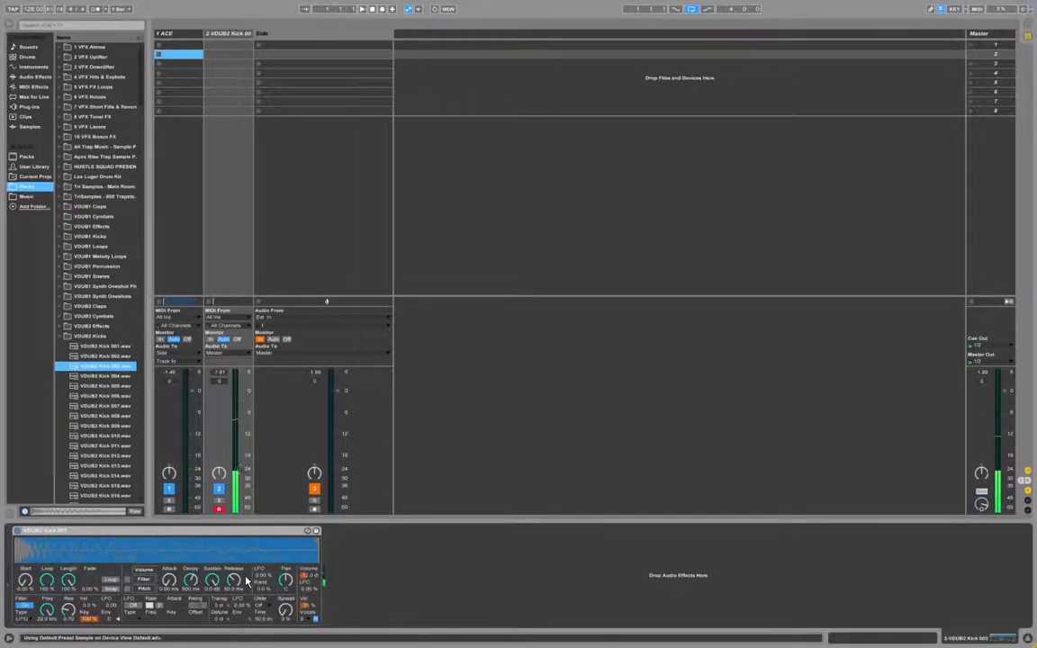
pyautogui.moveTo(236, 583)
pyautogui.mouseDown()
pyautogui.moveTo(236, 538)
pyautogui.moveTo(247, 586)
pyautogui.mouseUp()
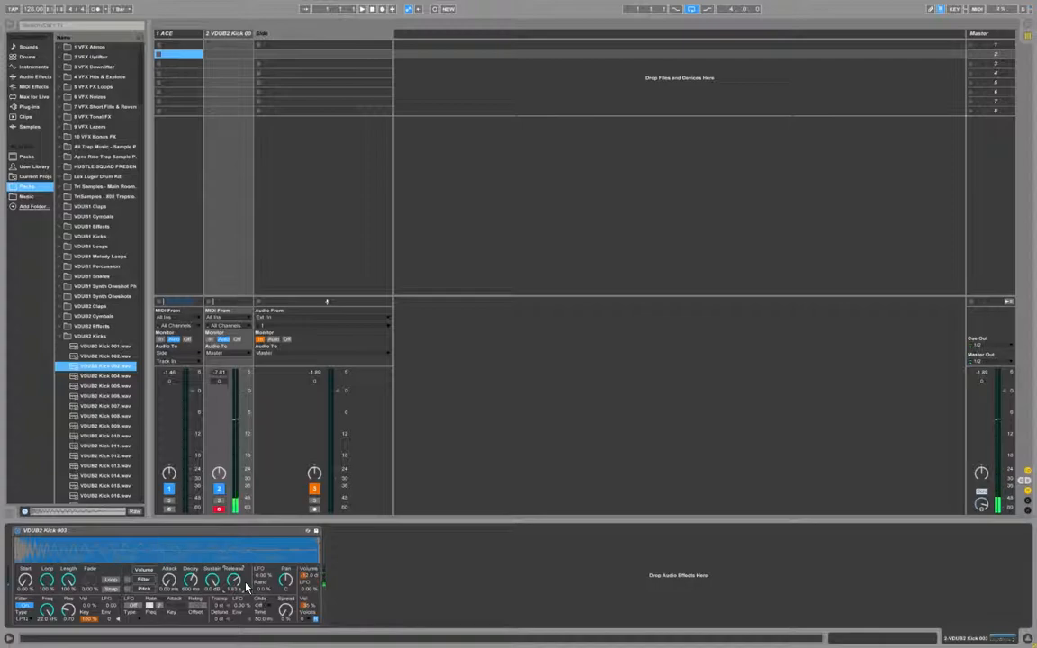
# Step: Create a four-bar MIDI clip on the kick track in the Arrangement, from bar 1 to bar 5, and open its note editor
pyautogui.press('Tab')
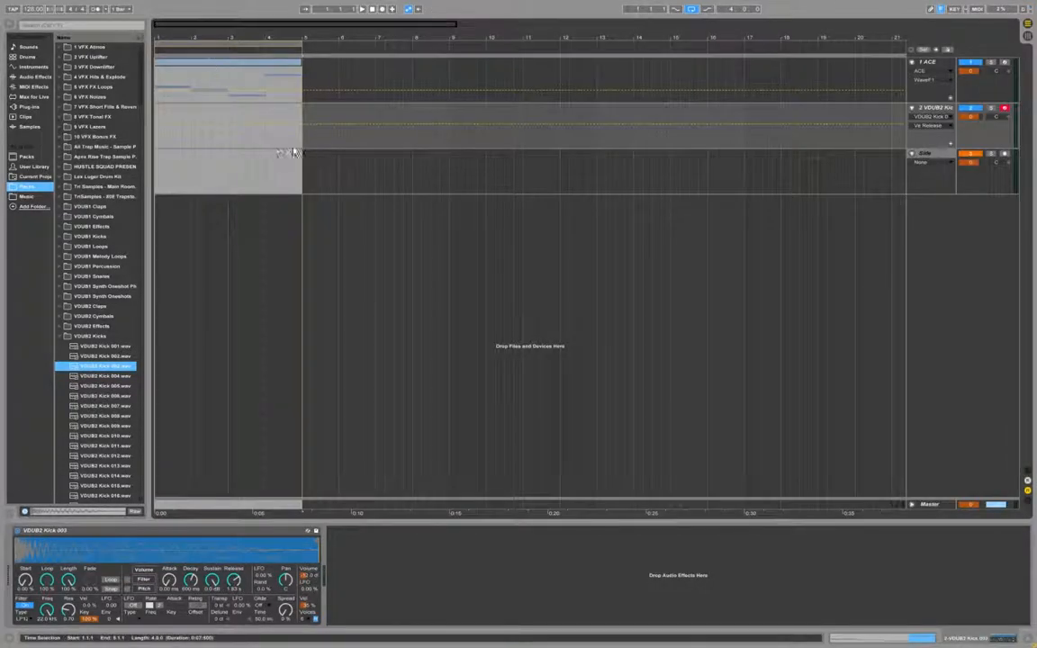
pyautogui.moveTo(300, 138); pyautogui.dragTo(193, 139)
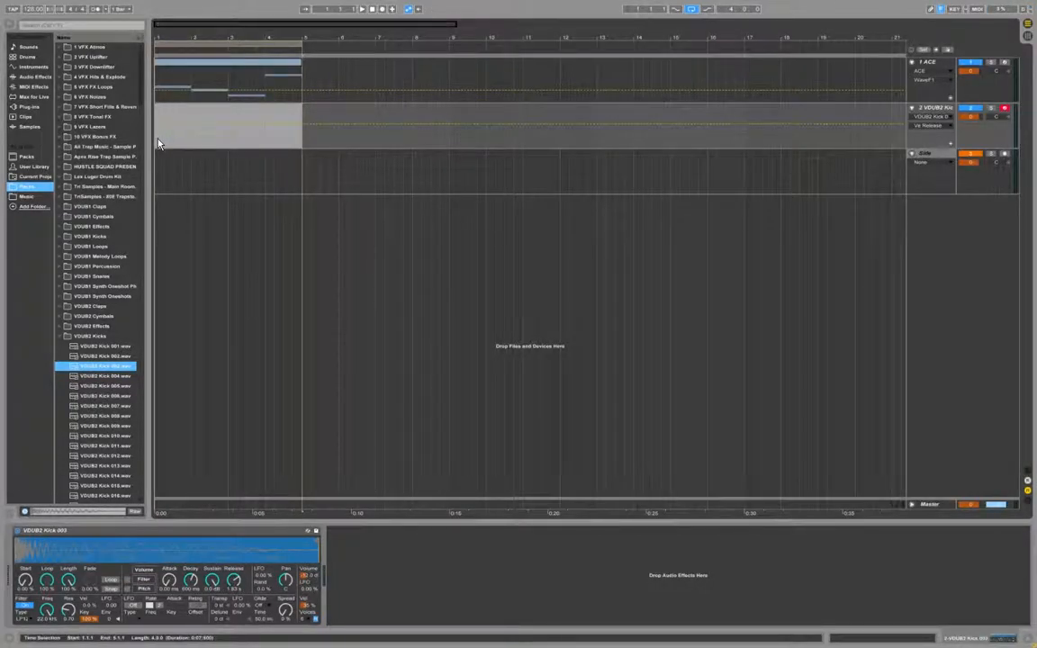
pyautogui.hotkey('ctrl', 'shift', 'm')
pyautogui.doubleClick(216, 113)
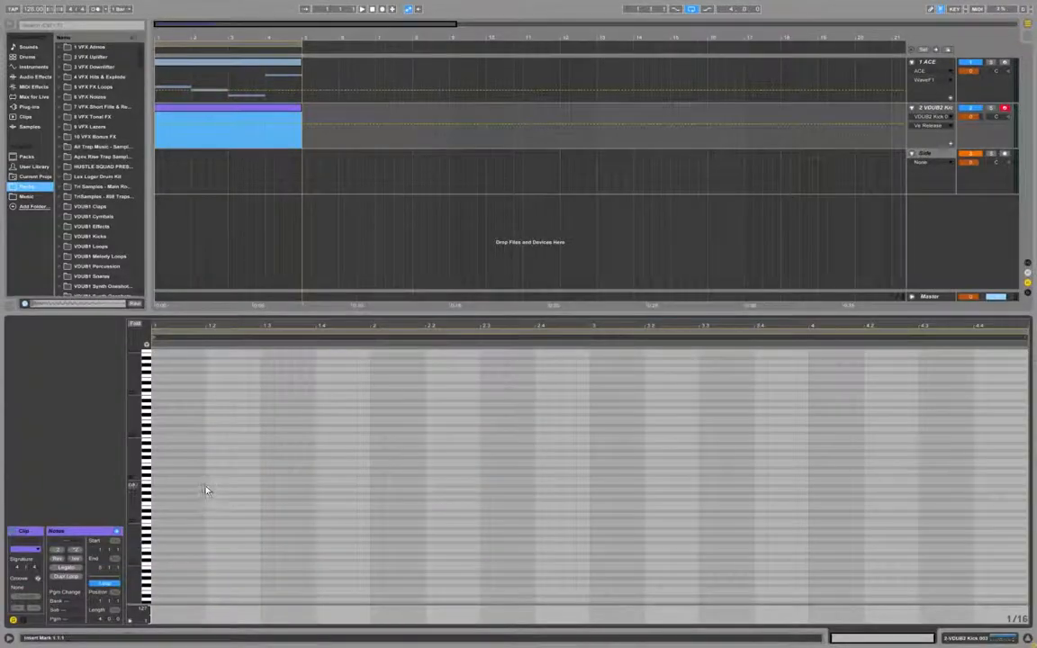
# Step: Enter a one-bar C3 note at the start of the kick clip and duplicate it to fill all four bars
pyautogui.doubleClick(159, 393)
pyautogui.moveTo(162, 394); pyautogui.dragTo(368, 396)
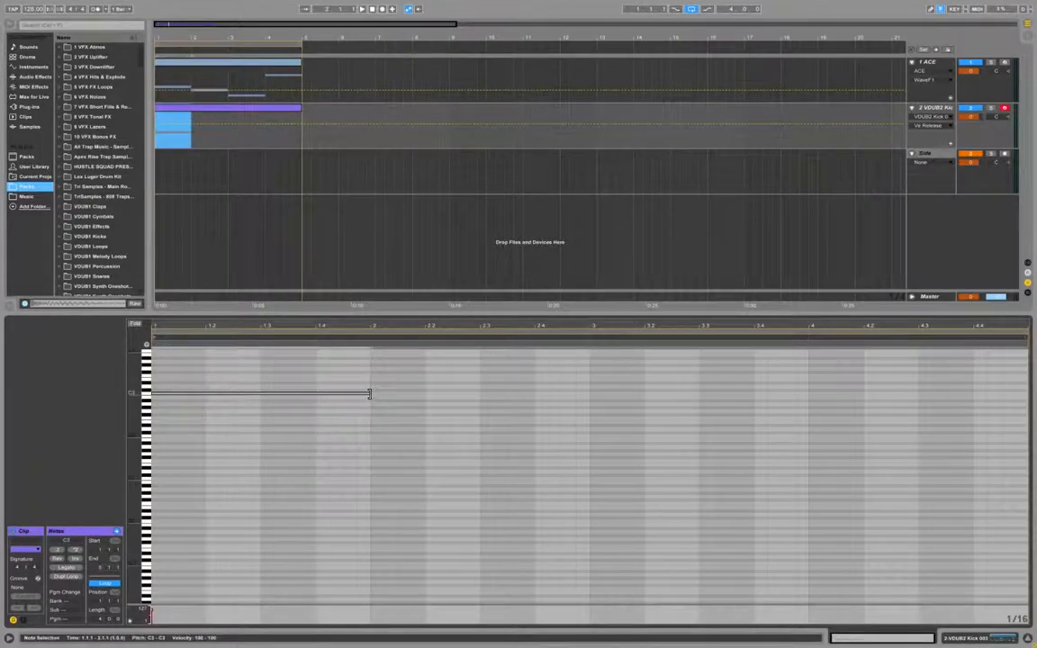
pyautogui.moveTo(369, 393)
pyautogui.mouseDown()
pyautogui.moveTo(200, 394)
pyautogui.moveTo(261, 400)
pyautogui.moveTo(363, 407)
pyautogui.moveTo(135, 372)
pyautogui.mouseUp()
pyautogui.hotkey('ctrl', 'd')
pyautogui.hotkey('ctrl', 'a')
pyautogui.click(162, 364)
pyautogui.hotkey('ctrl', 'a')
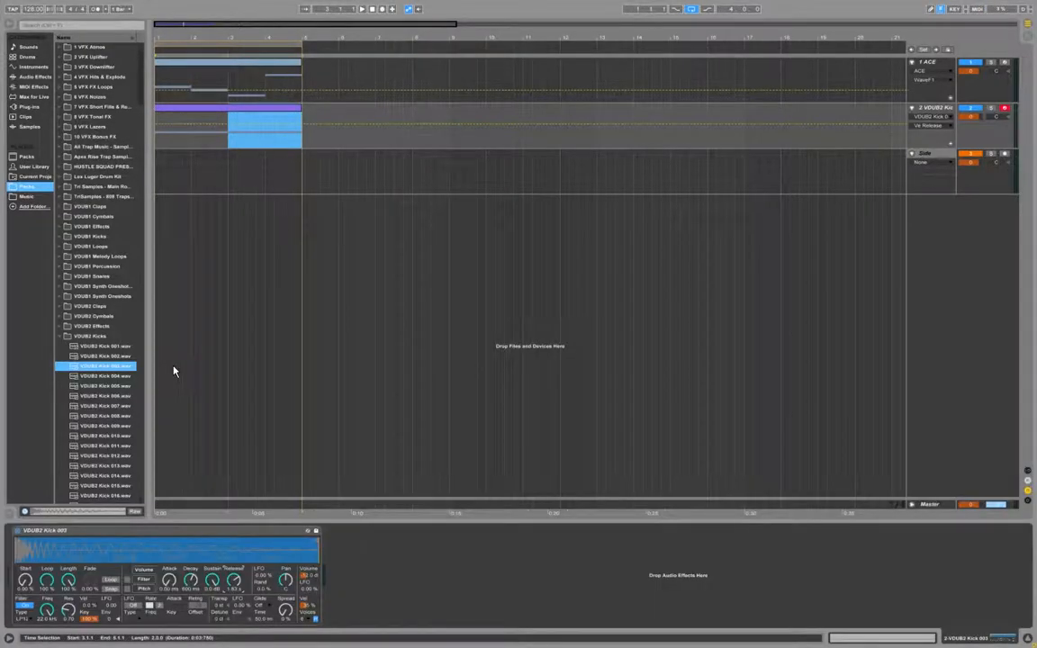
# Step: Play the ACE and kick clips together in the Arrangement, stop playback and return to the Session view
pyautogui.press('space')
pyautogui.press('space')
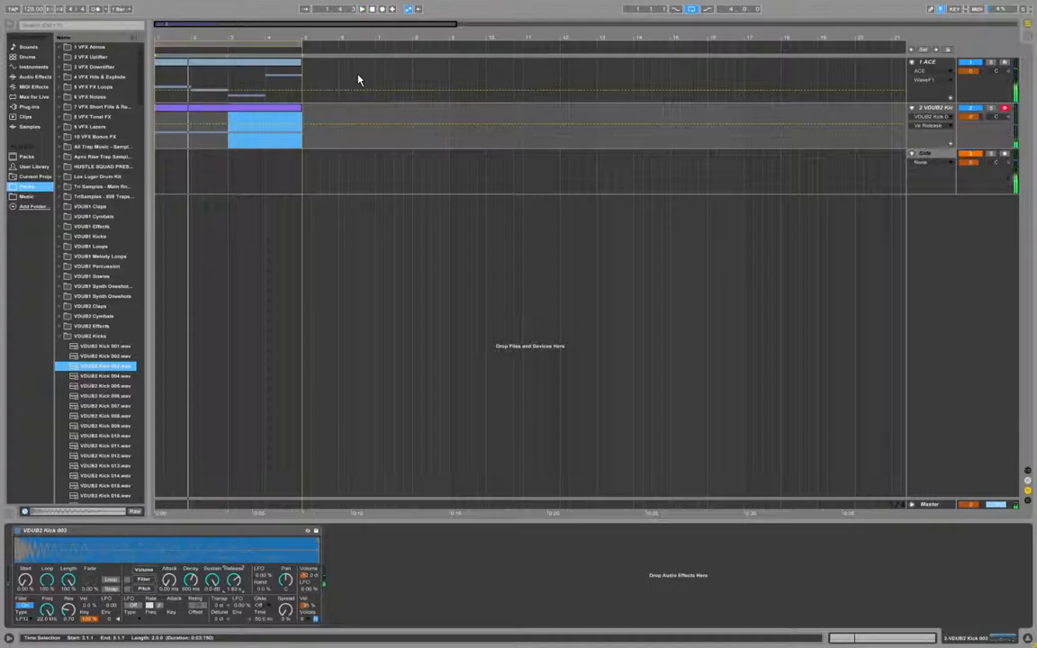
pyautogui.press('Tab')
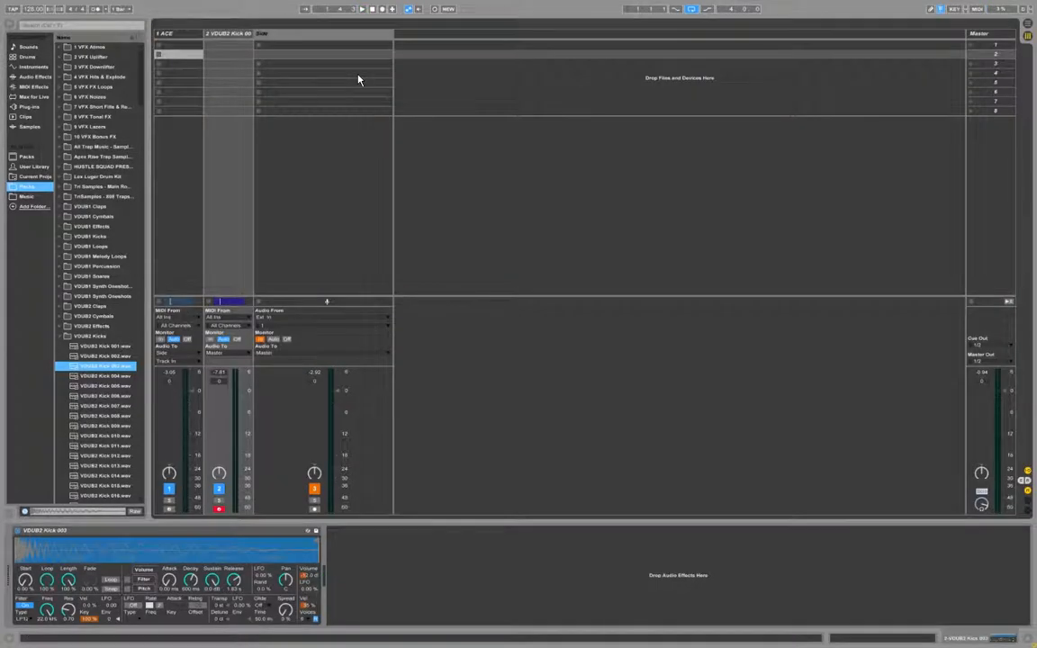
# Step: Route the kick track's audio output to the Side track
pyautogui.click(263, 40)
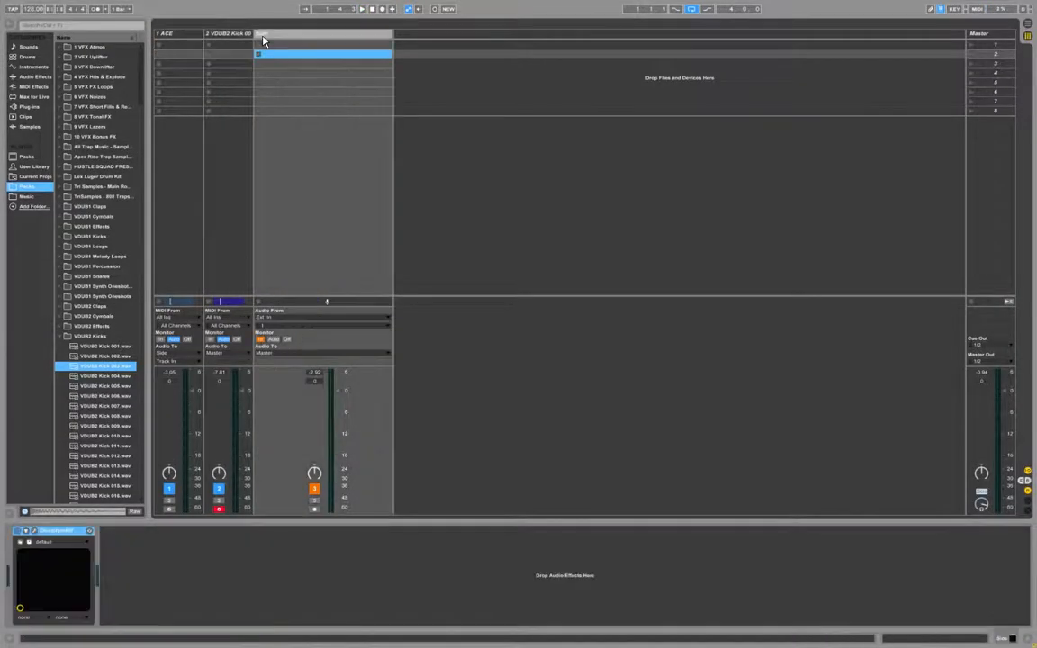
pyautogui.click(191, 38)
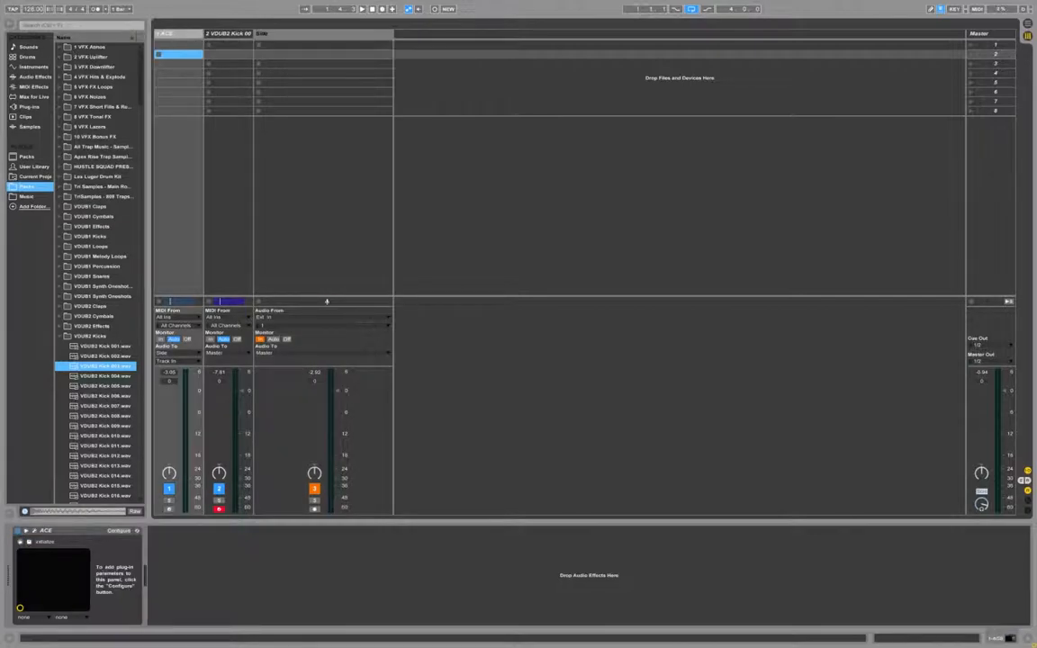
pyautogui.click(263, 34)
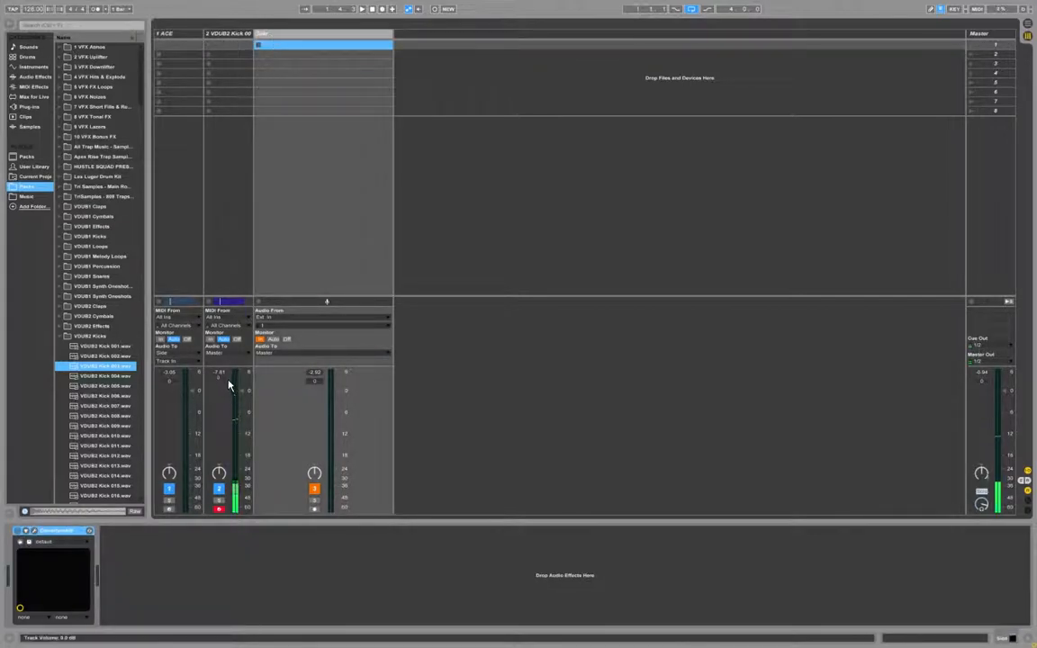
pyautogui.click(214, 353)
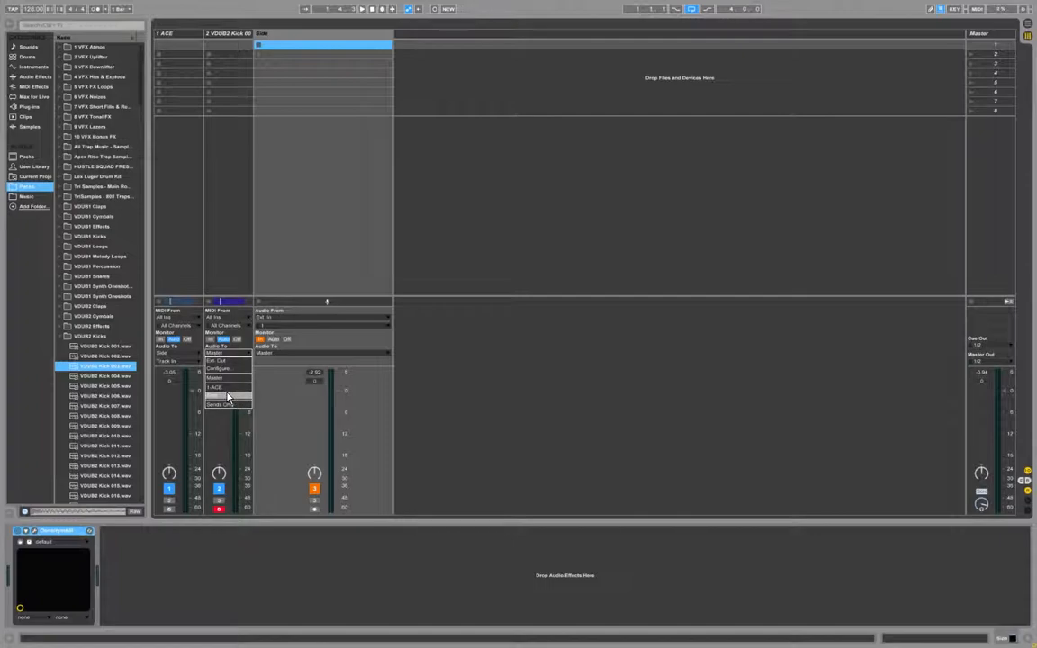
pyautogui.click(228, 397)
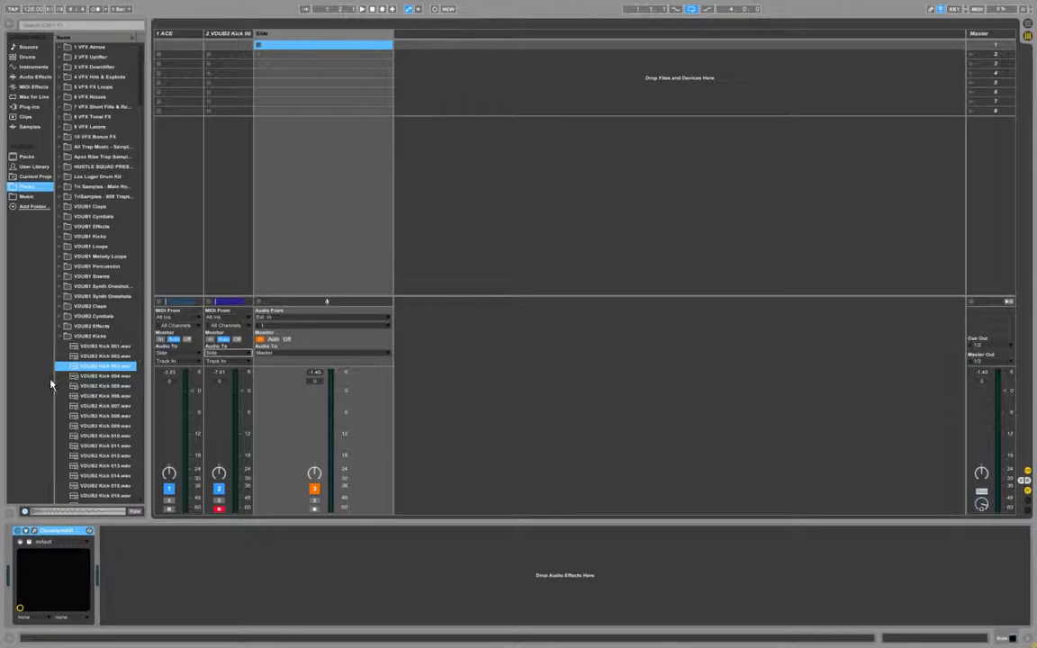
# Step: Lower the ACE track's volume to -6.0 dB, play the loop, adjust the volume to -4.0 dB and stop playback
pyautogui.moveTo(193, 391); pyautogui.dragTo(191, 412)
pyautogui.press('space')
pyautogui.press('space')
pyautogui.click(198, 32)
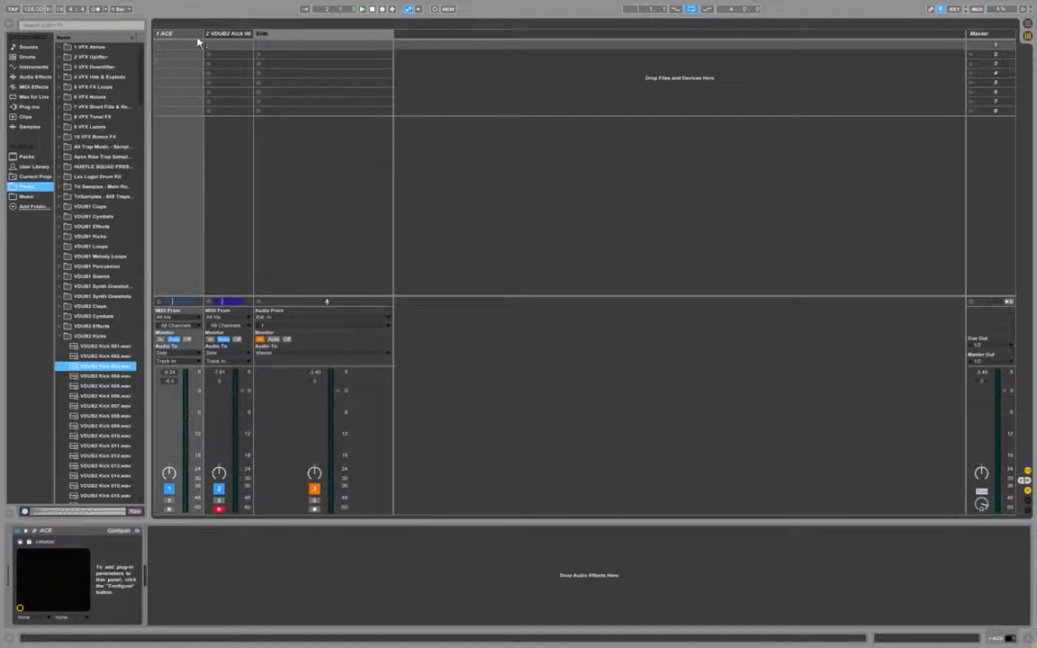
pyautogui.press('space')
pyautogui.moveTo(190, 412); pyautogui.dragTo(190, 405)
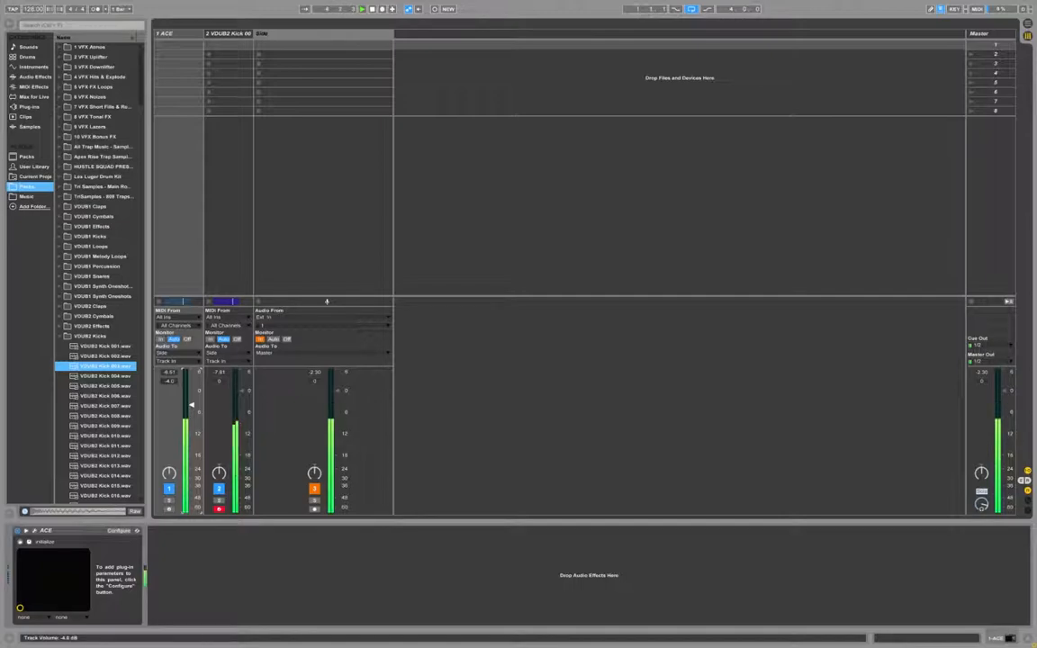
pyautogui.press('space')
# Step: Check the IL Edison window on the Master track and reset the ACE track's volume to 0 dB
pyautogui.click(987, 36)
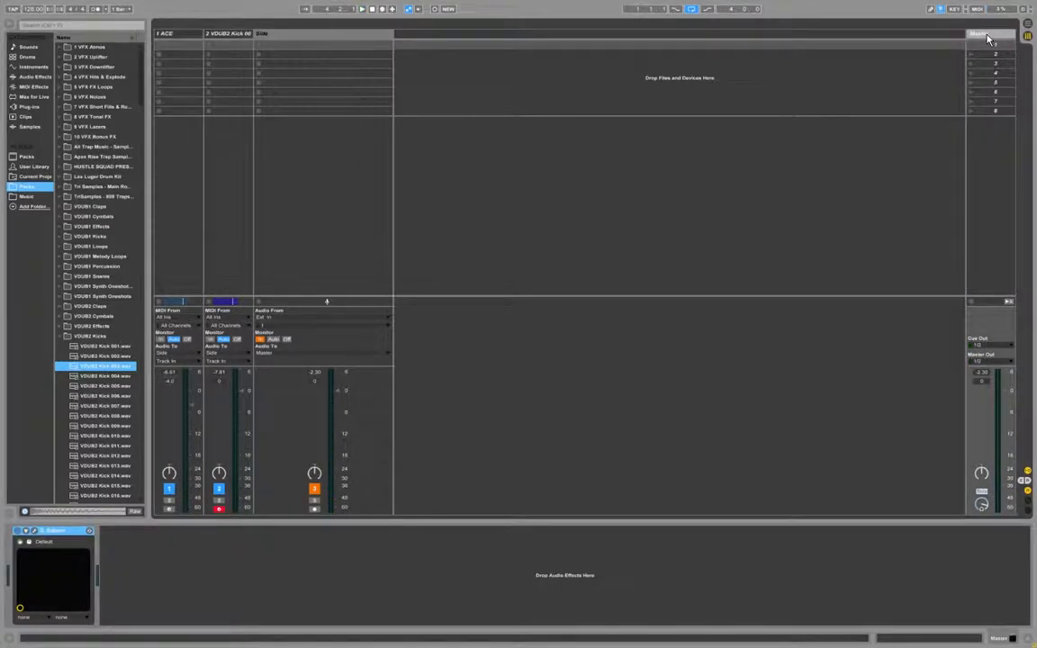
pyautogui.click(32, 540)
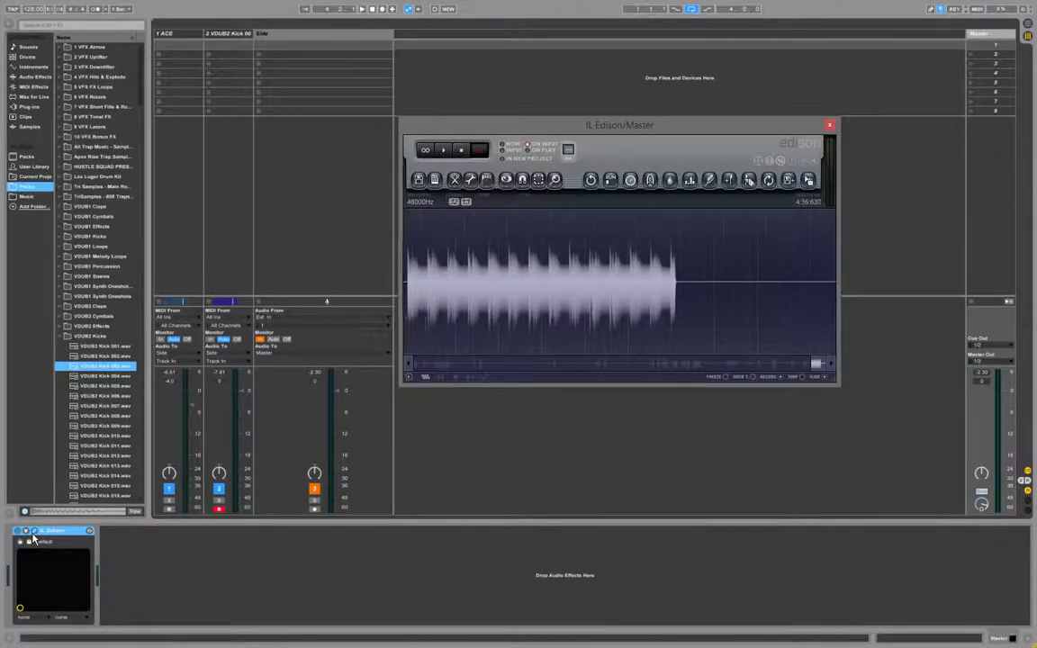
pyautogui.click(161, 33)
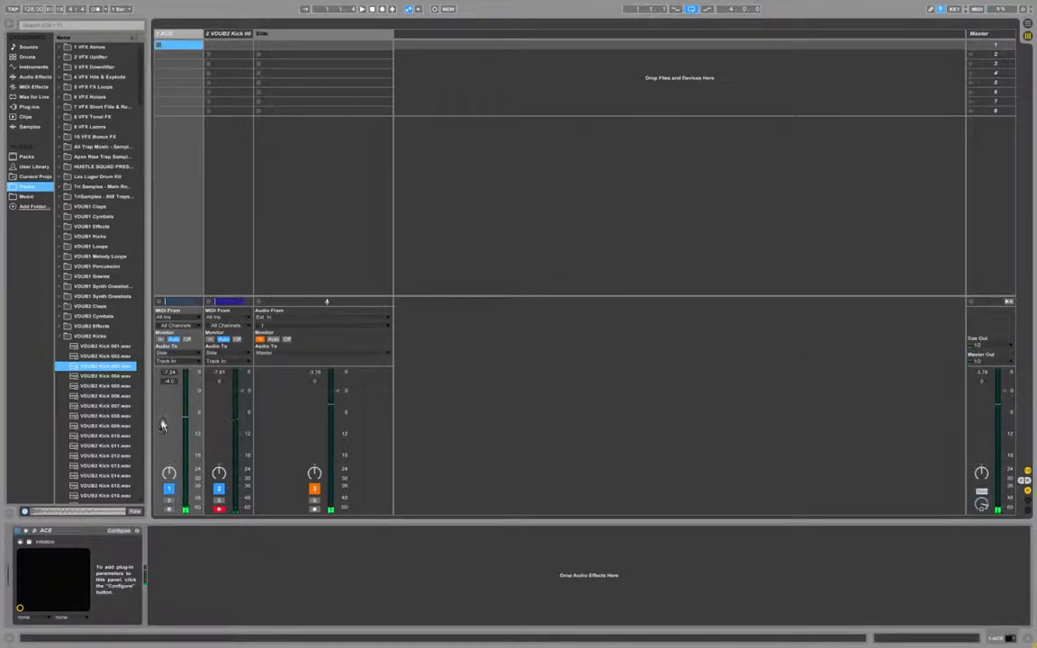
pyautogui.click(172, 383)
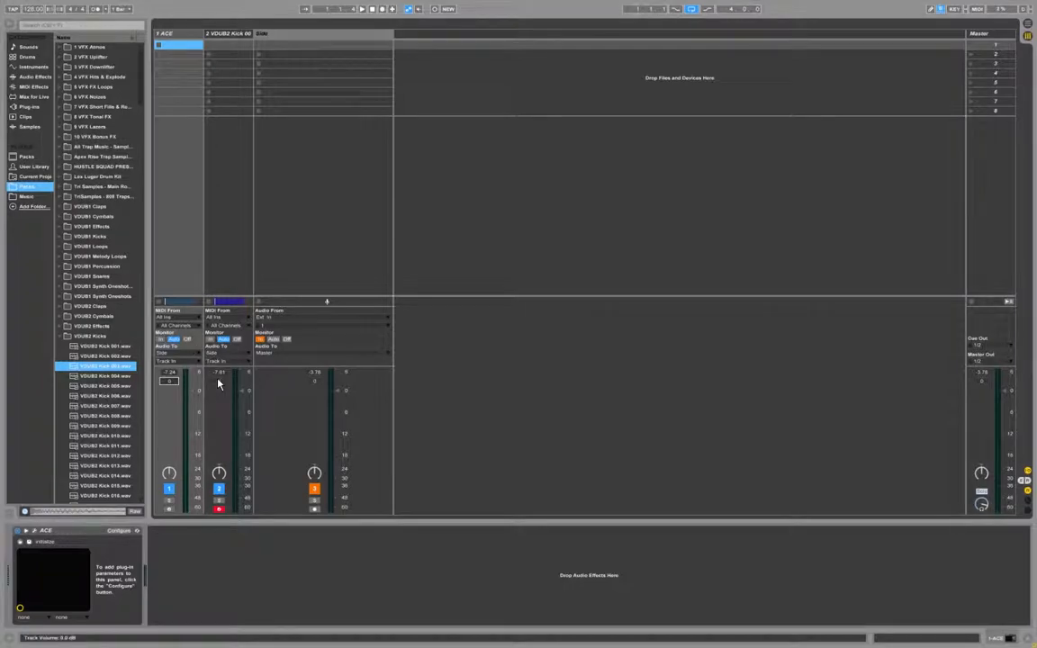
# Step: Go through the kick track and the plug-in categories, and open the DensitymkIII window on the Side track
pyautogui.click(225, 164)
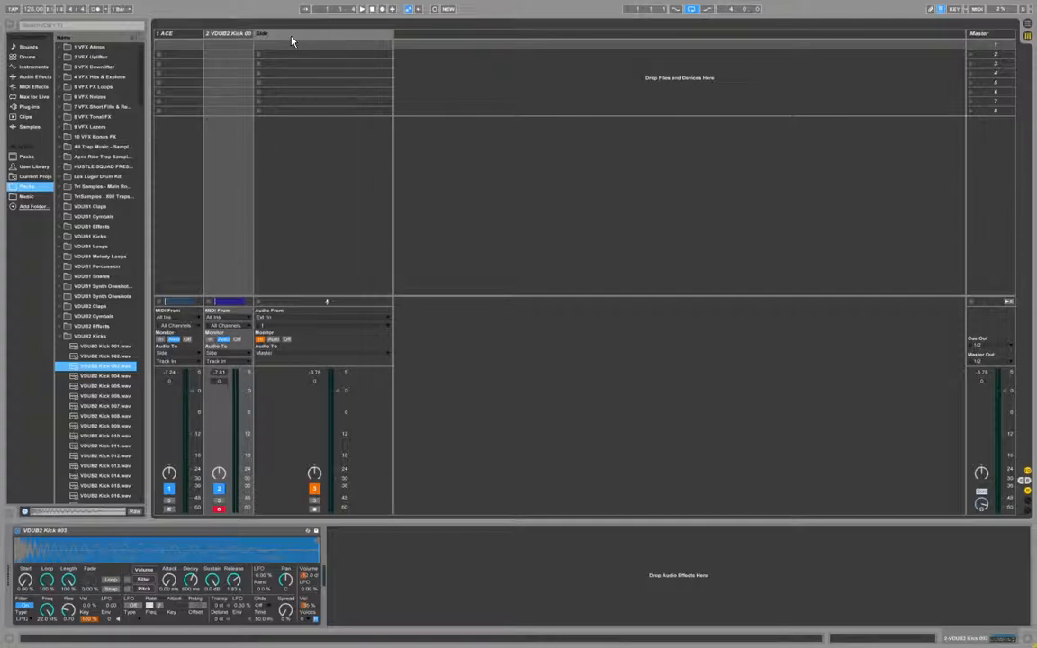
pyautogui.click(34, 67)
pyautogui.click(32, 105)
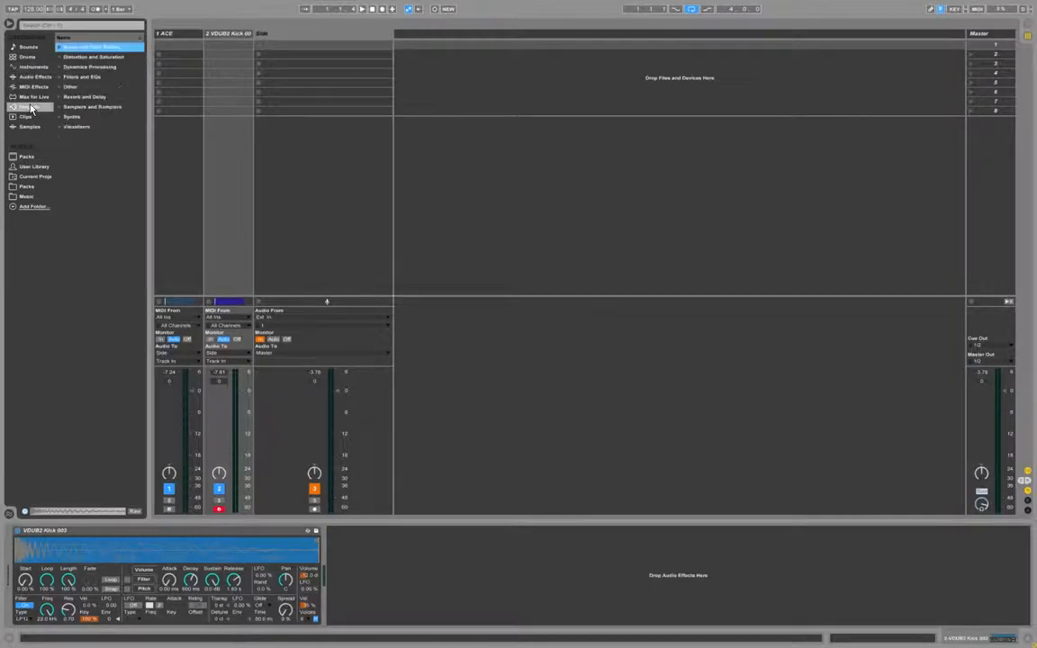
pyautogui.click(274, 43)
pyautogui.click(36, 530)
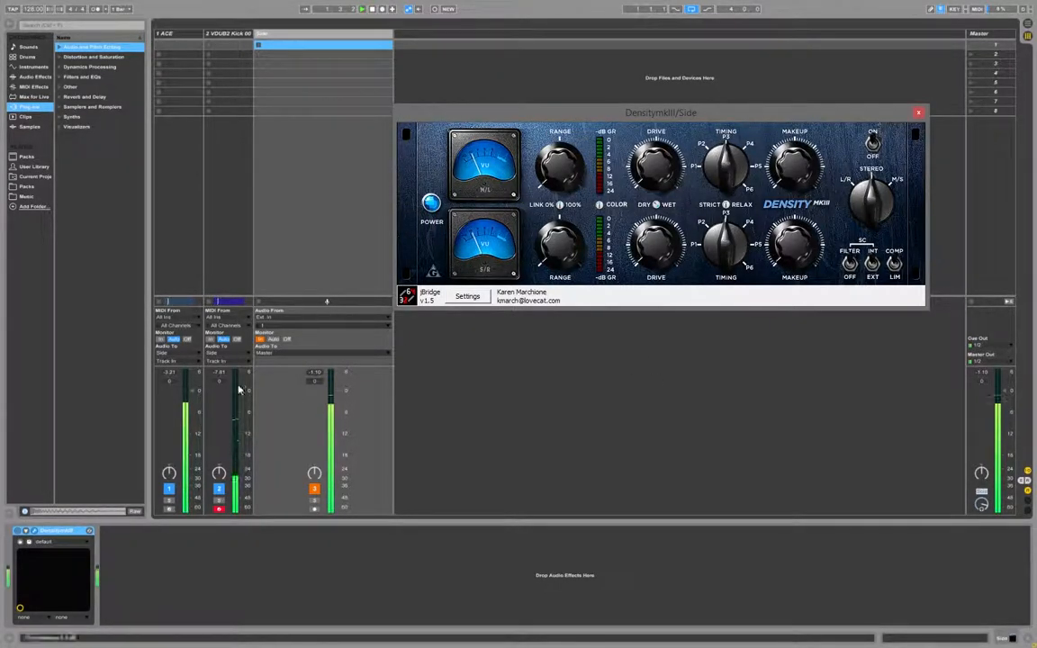
# Step: Mute the ACE track during playback to hear the kick alone, unmute it and stop playback
pyautogui.click(168, 488)
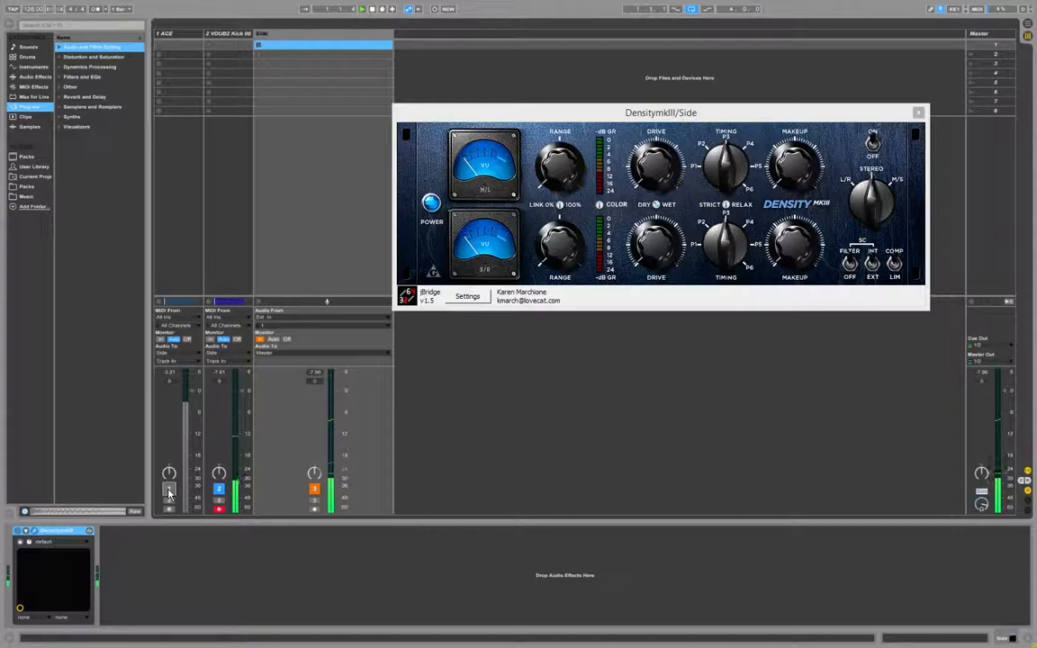
pyautogui.click(168, 489)
pyautogui.press('space')
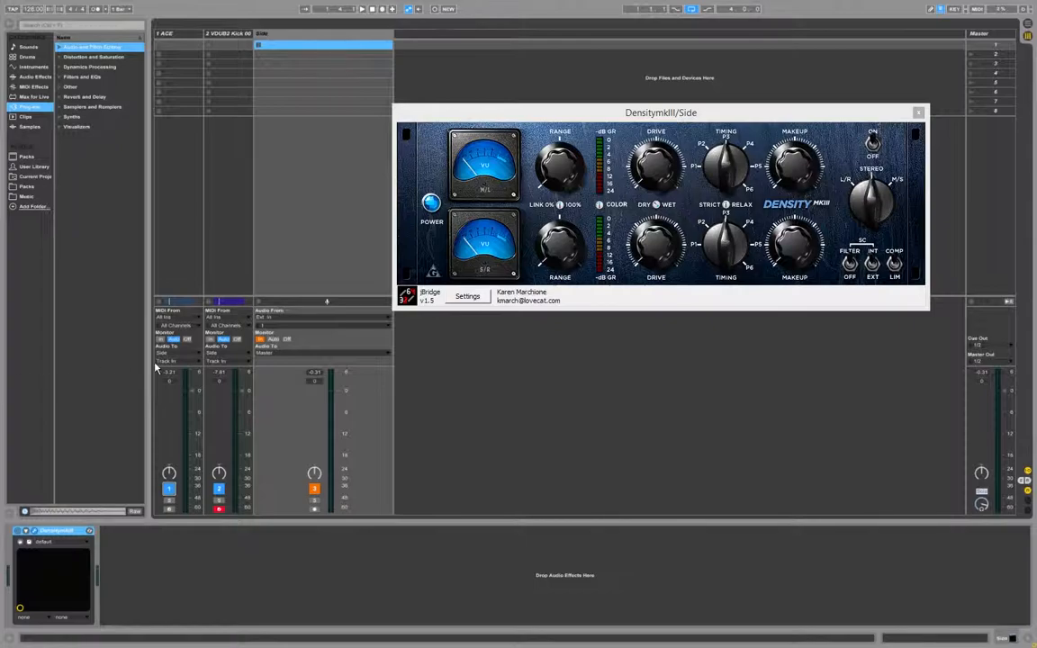
# Step: Send the kick track's output to the 3/4-DensitymkIII input of the Side track and play the loop to check it
pyautogui.click(226, 38)
pyautogui.click(277, 42)
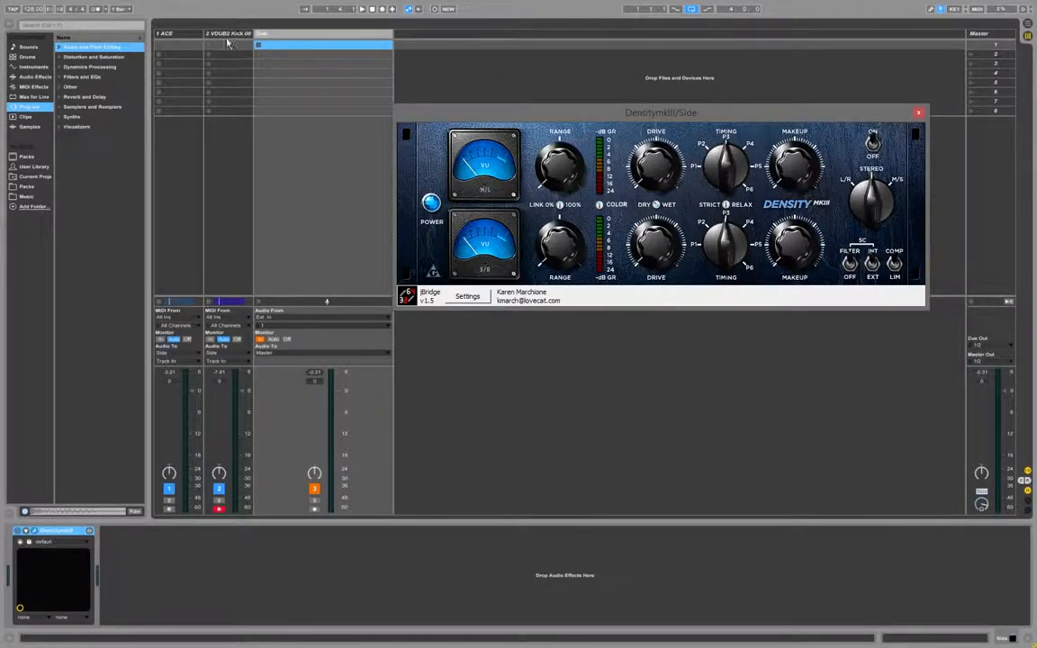
pyautogui.click(221, 346)
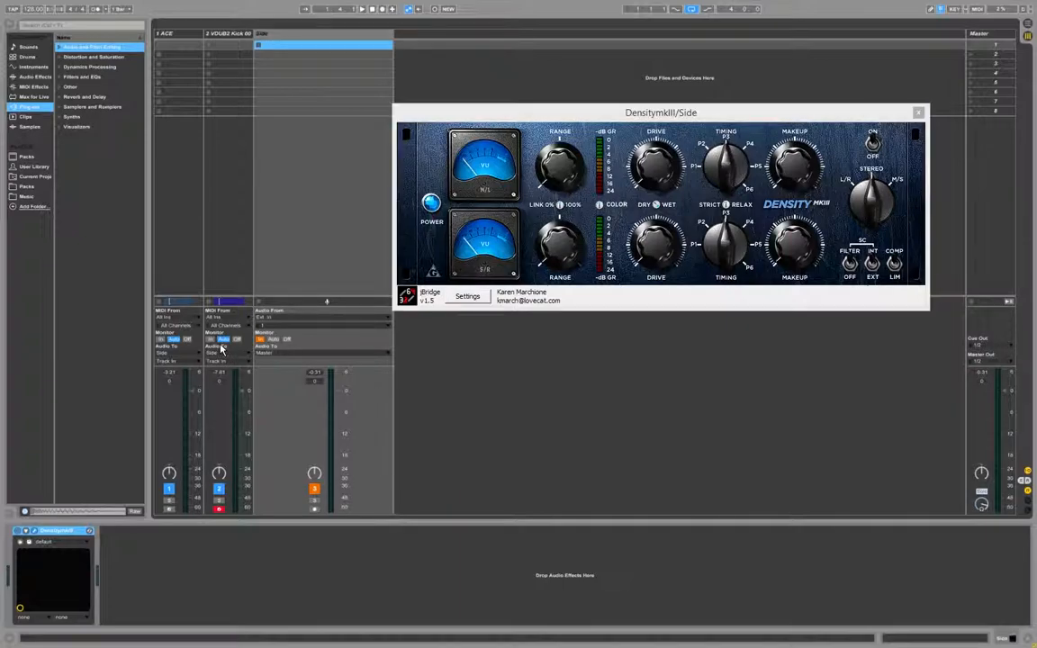
pyautogui.click(219, 361)
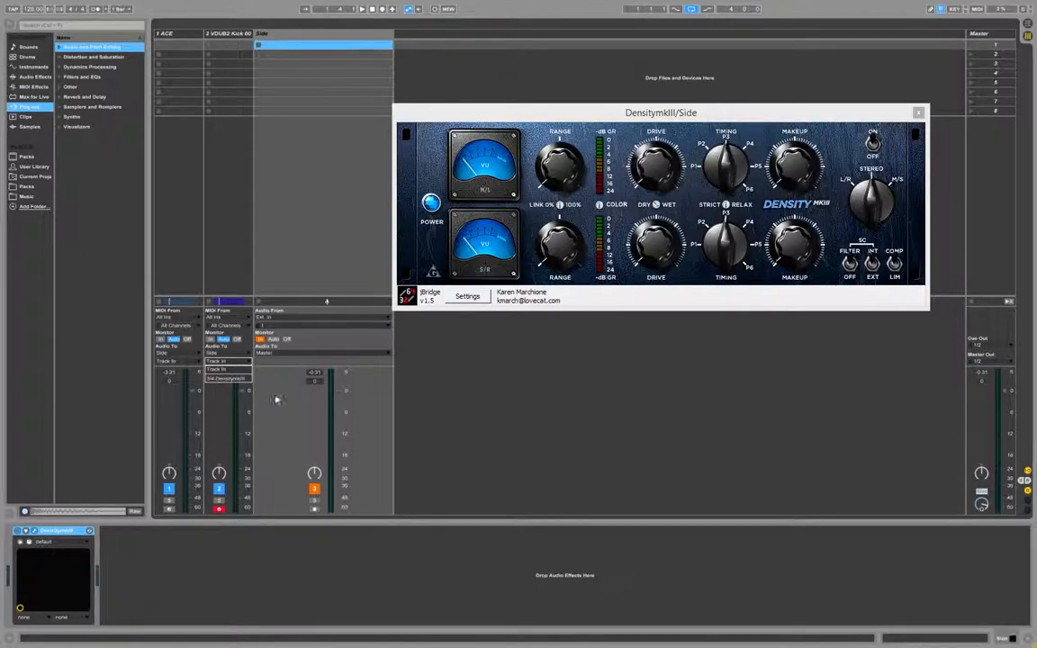
pyautogui.click(230, 379)
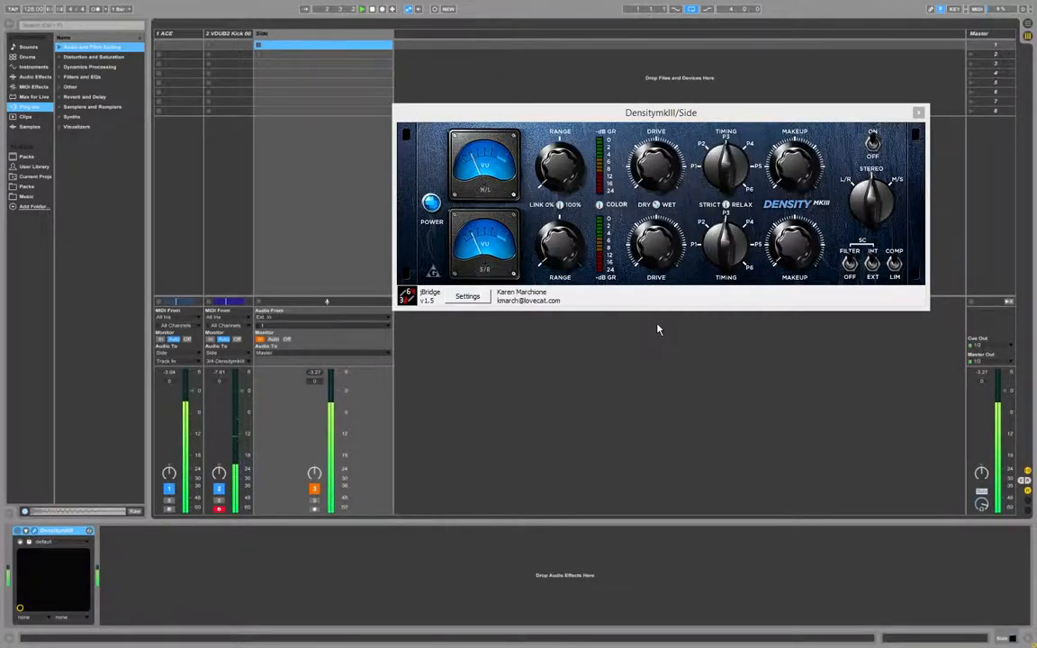
pyautogui.press('space')
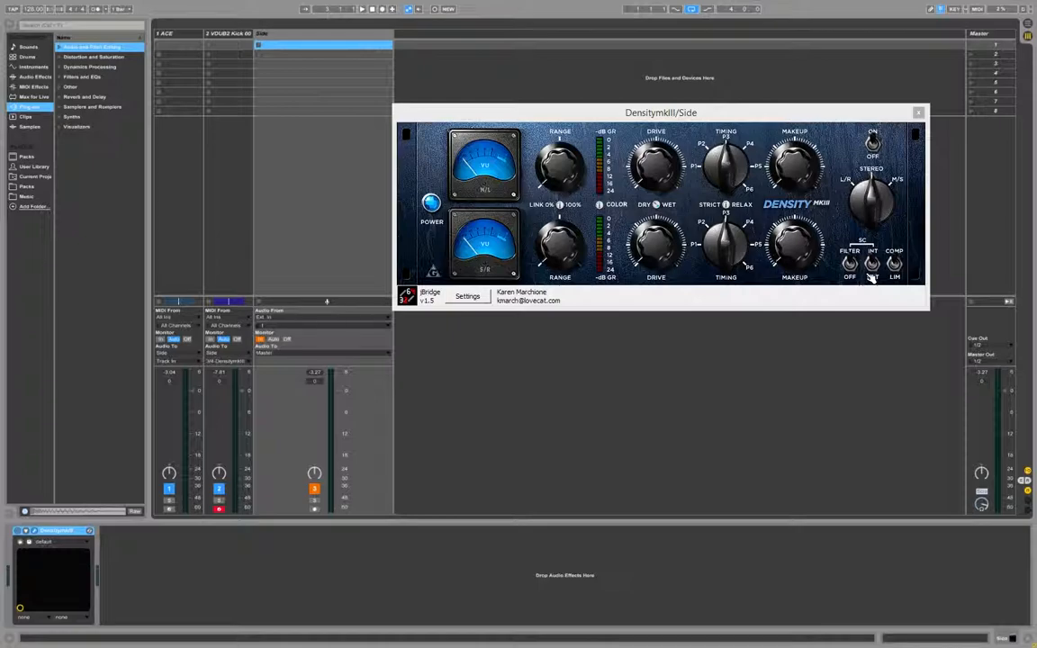
# Step: Switch DensitymkIII's sidechain source to EXT, reselect the Side track and play the loop to hear the compression
pyautogui.click(806, 109)
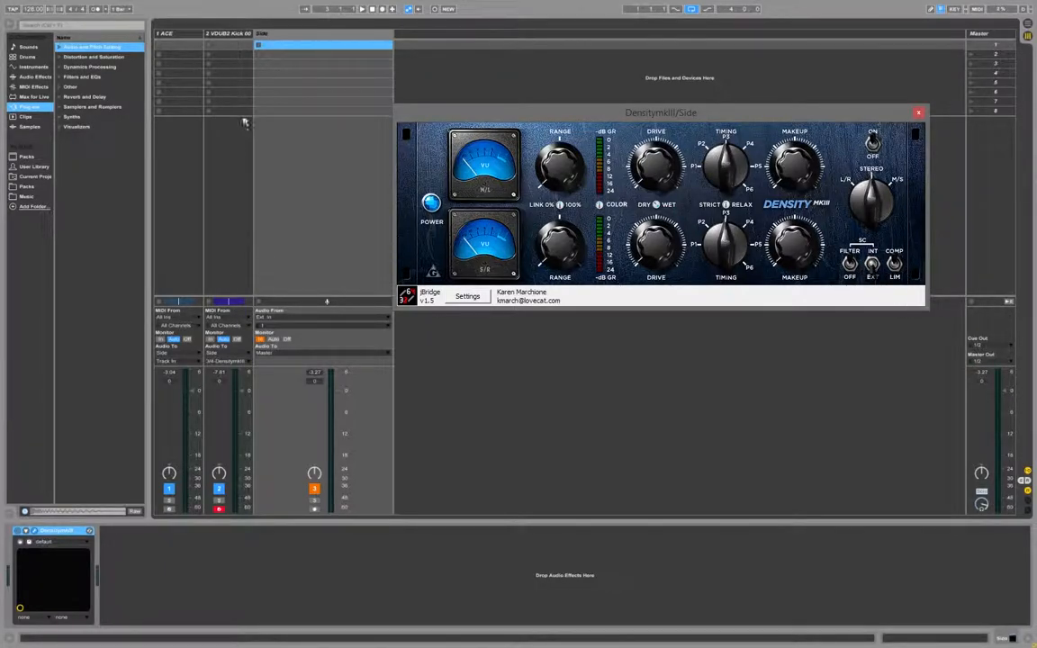
pyautogui.click(240, 38)
pyautogui.click(259, 33)
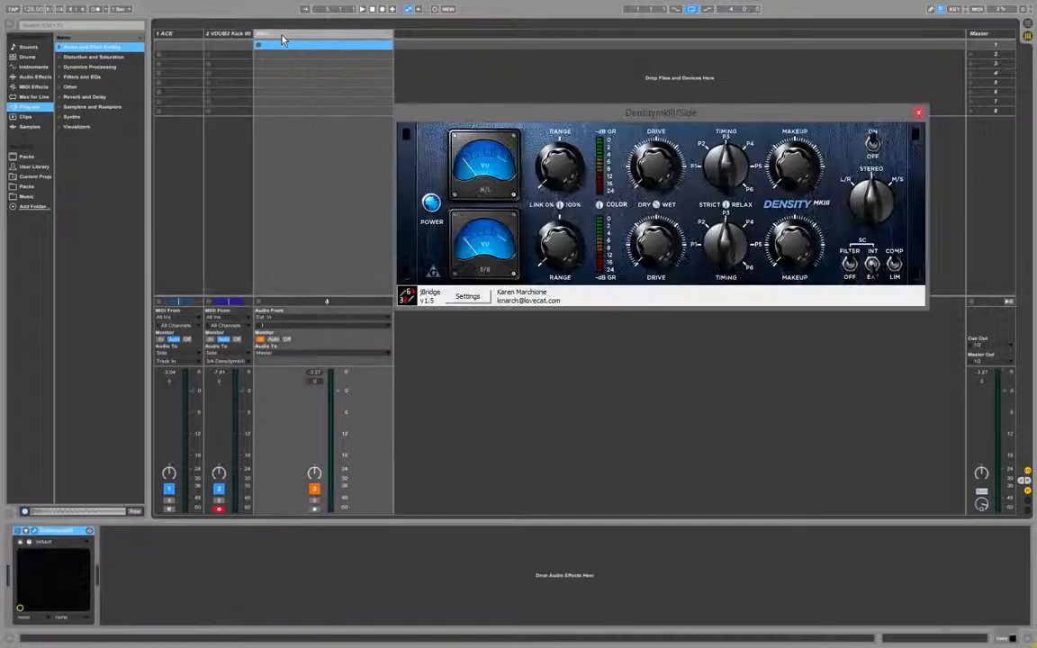
pyautogui.press('space')
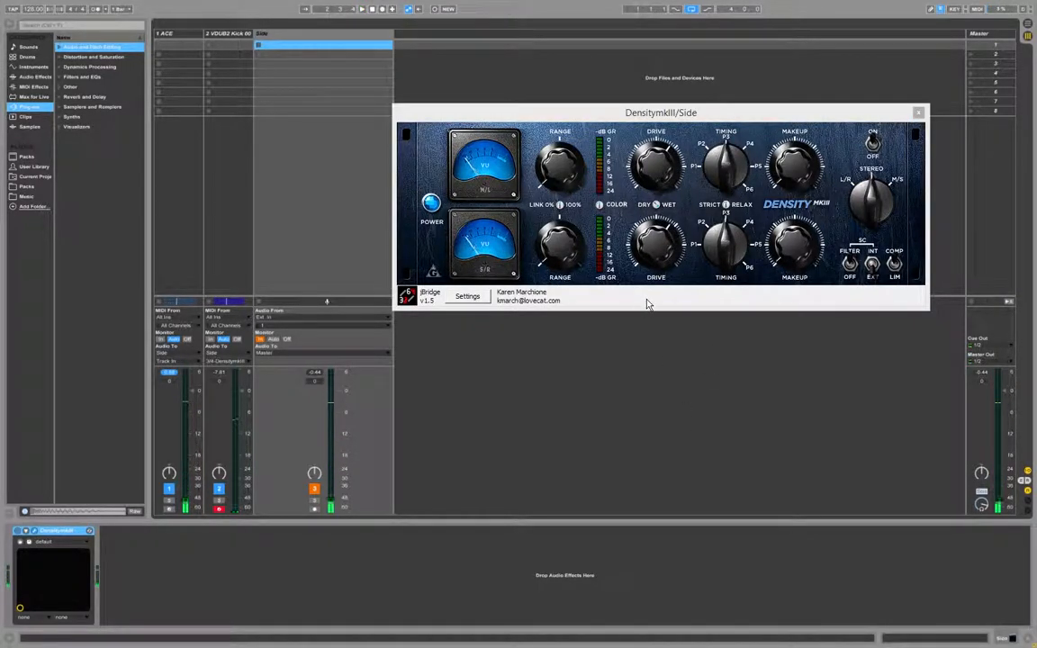
# Step: Play the loop while trying DensitymkIII's upper RANGE knob, and stop playback
pyautogui.click(573, 165)
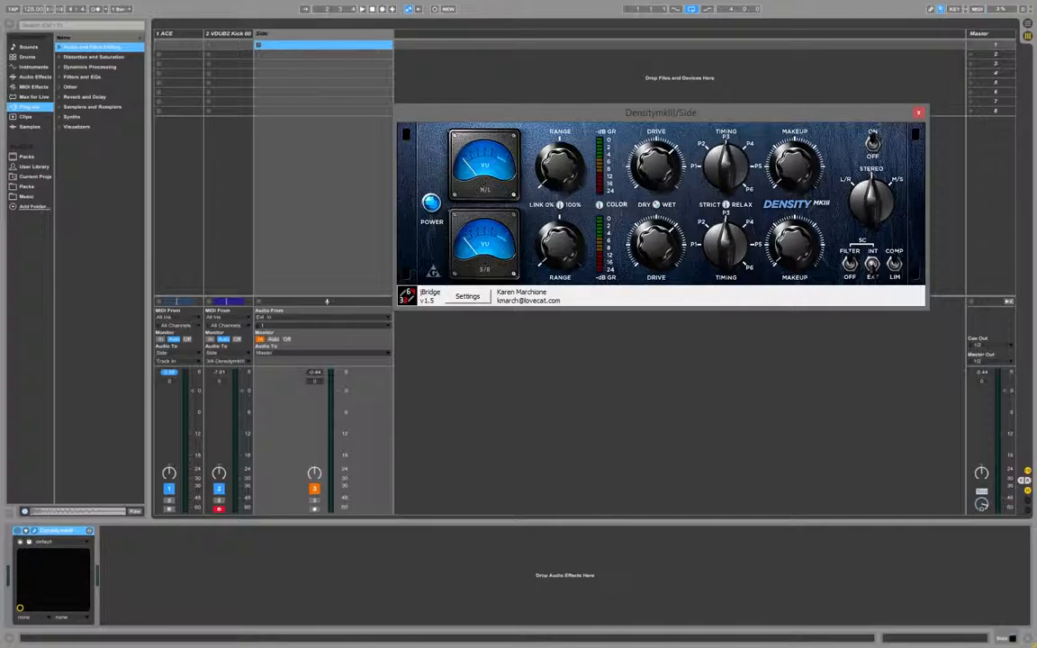
pyautogui.click(606, 359)
pyautogui.click(558, 175)
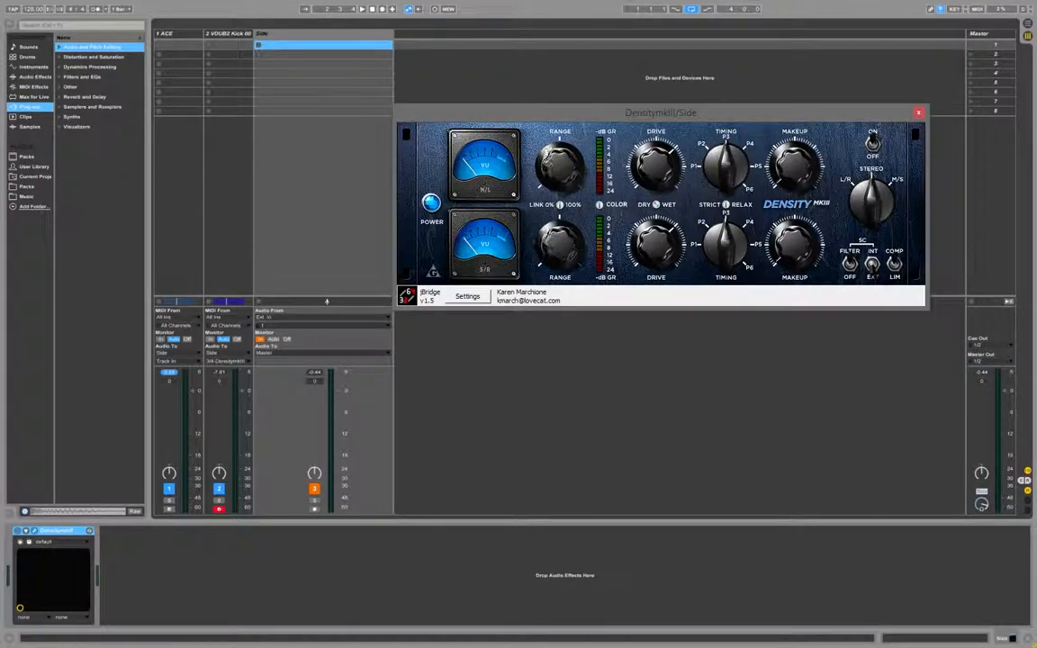
pyautogui.press('space')
pyautogui.moveTo(558, 175); pyautogui.dragTo(624, 426)
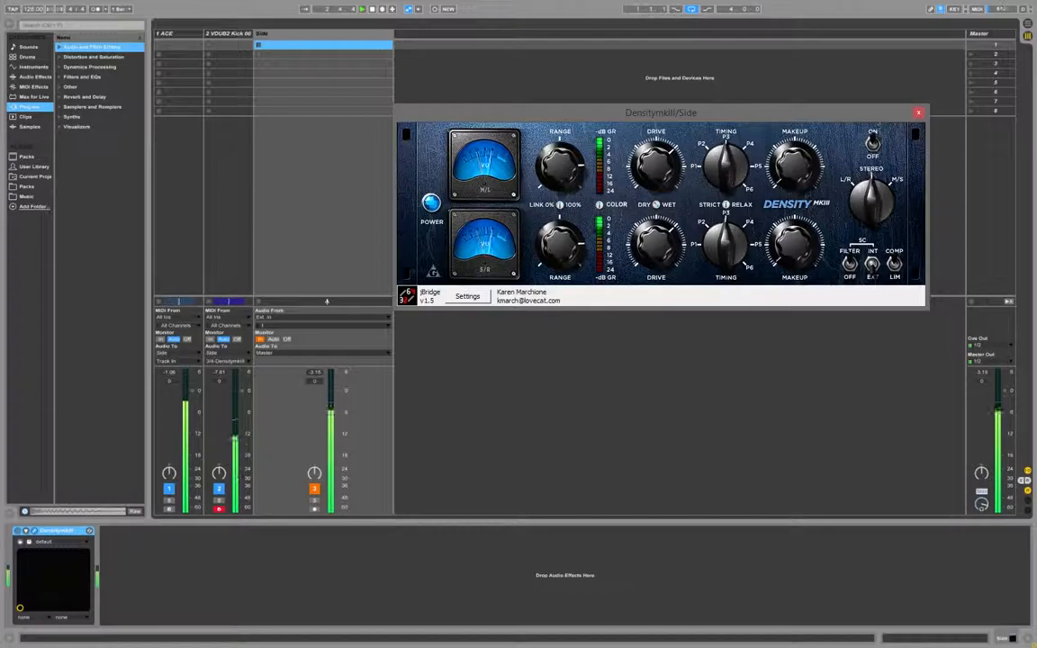
pyautogui.click(724, 494)
pyautogui.press('space')
# Step: Set DensitymkIII's timing to P4, play the loop to hear it and close the plug-in window
pyautogui.moveTo(747, 162)
pyautogui.mouseDown()
pyautogui.moveTo(747, 184)
pyautogui.moveTo(741, 167)
pyautogui.mouseUp()
pyautogui.press('space')
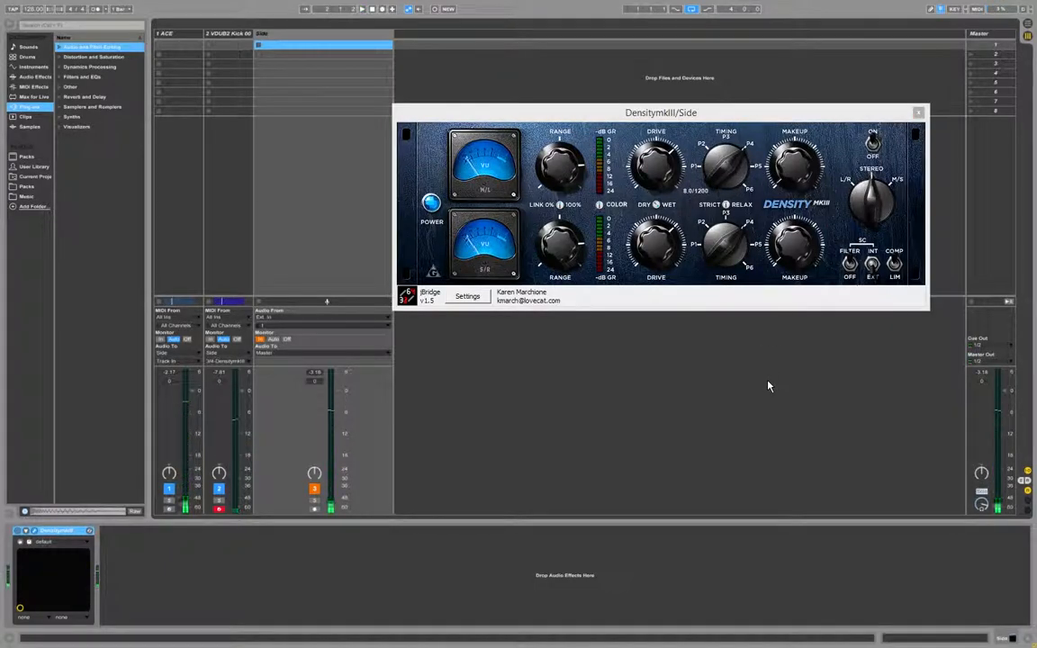
pyautogui.moveTo(702, 119); pyautogui.dragTo(705, 145)
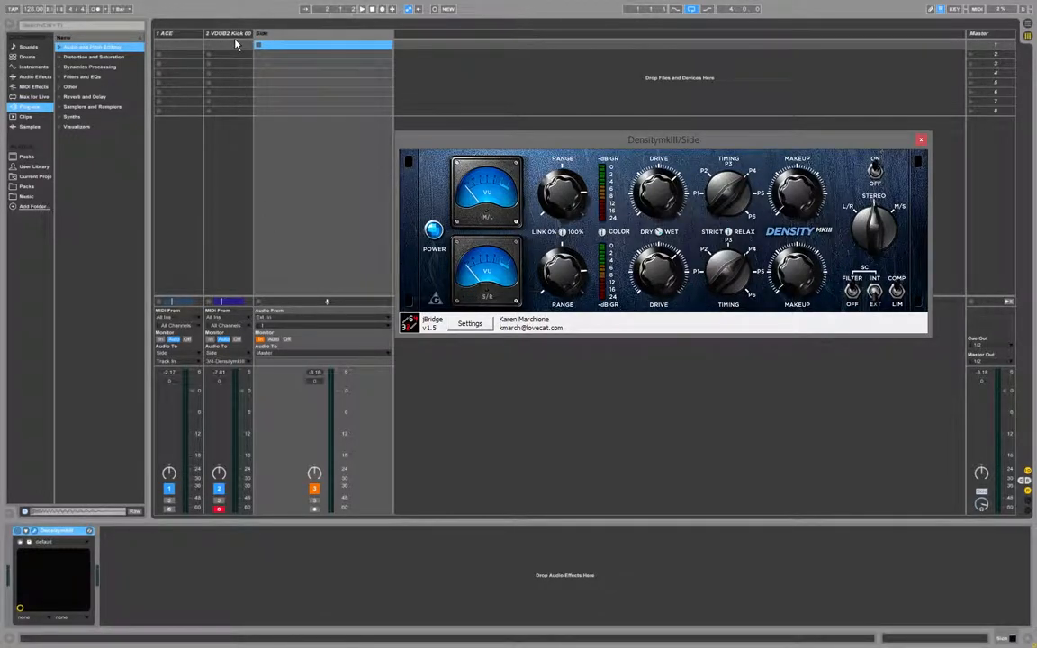
pyautogui.click(690, 439)
pyautogui.press('space')
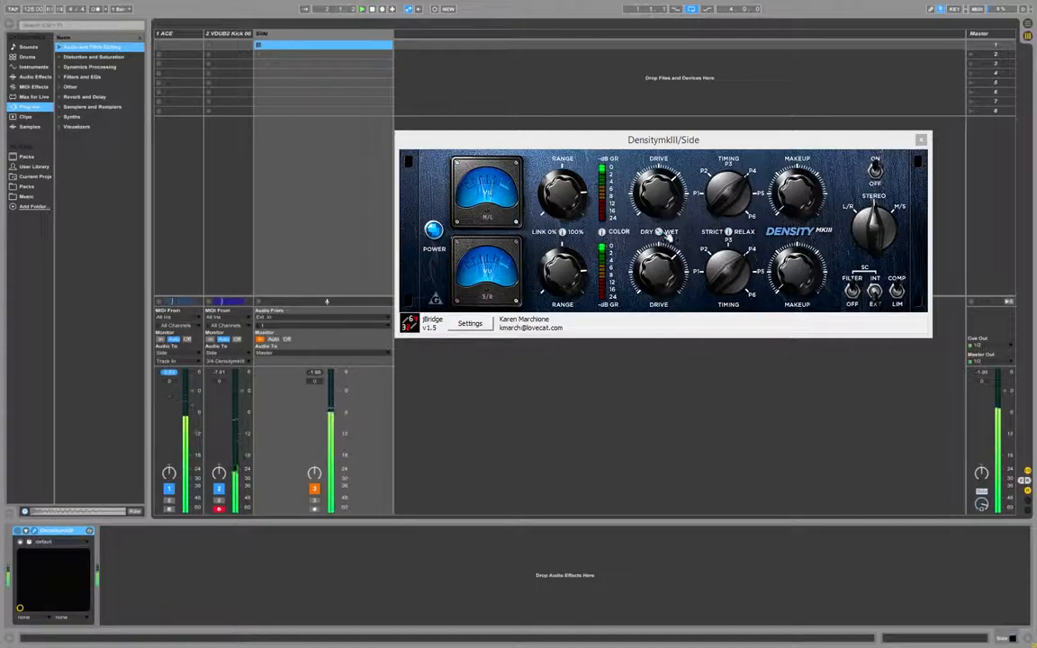
pyautogui.click(920, 140)
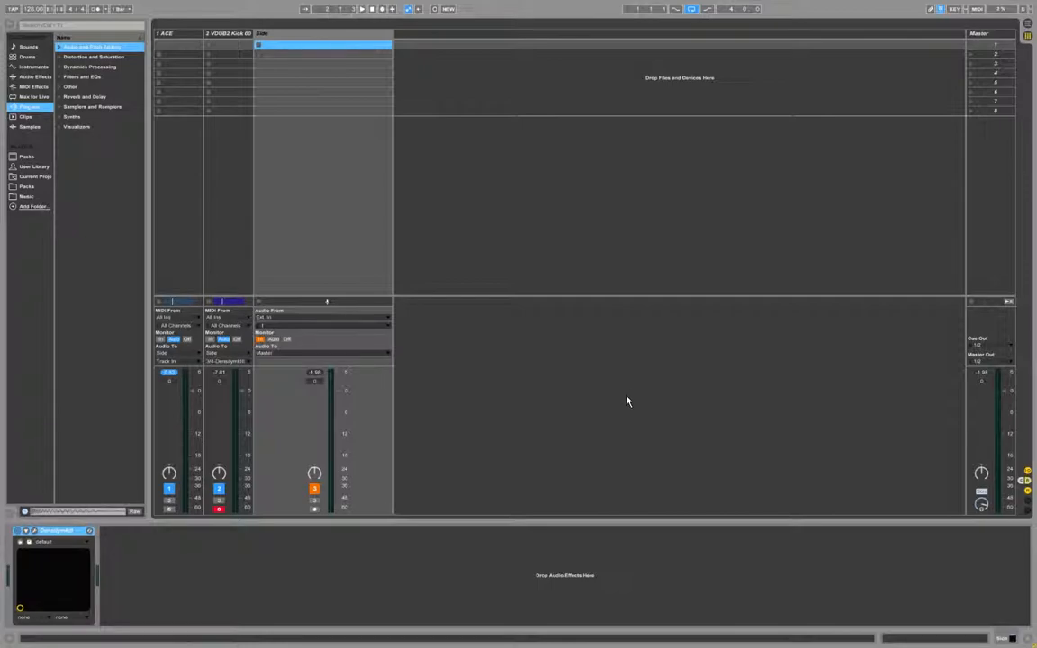
# Step: Add a return track, raise the kick track's send A and play the loop to hear the kick
pyautogui.press('super+alt+t')
pyautogui.moveTo(928, 34); pyautogui.dragTo(919, 34)
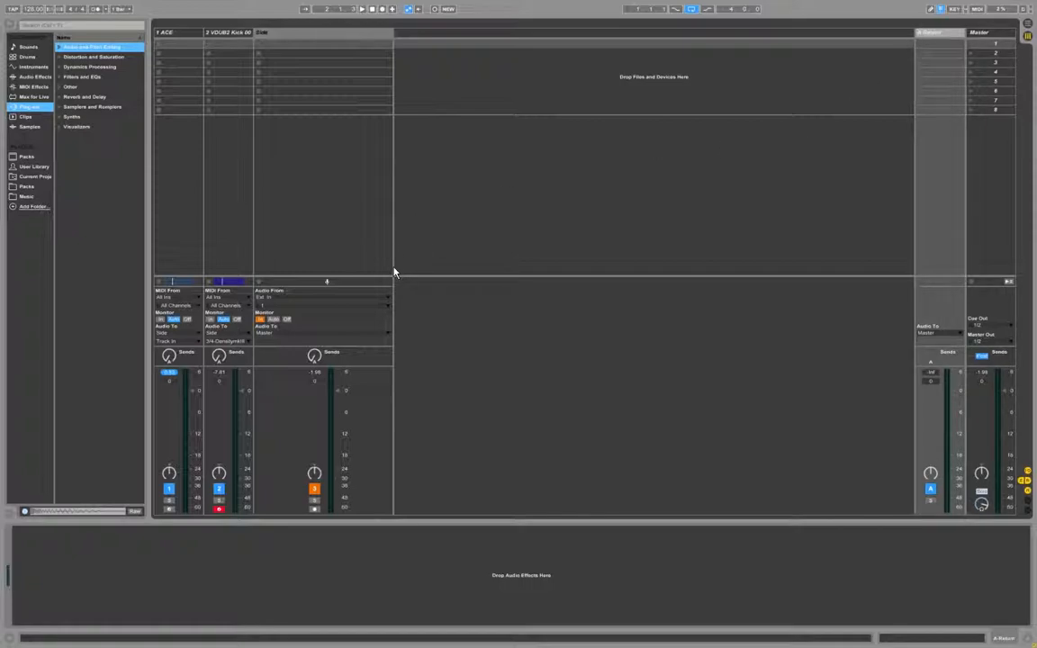
pyautogui.click(218, 359)
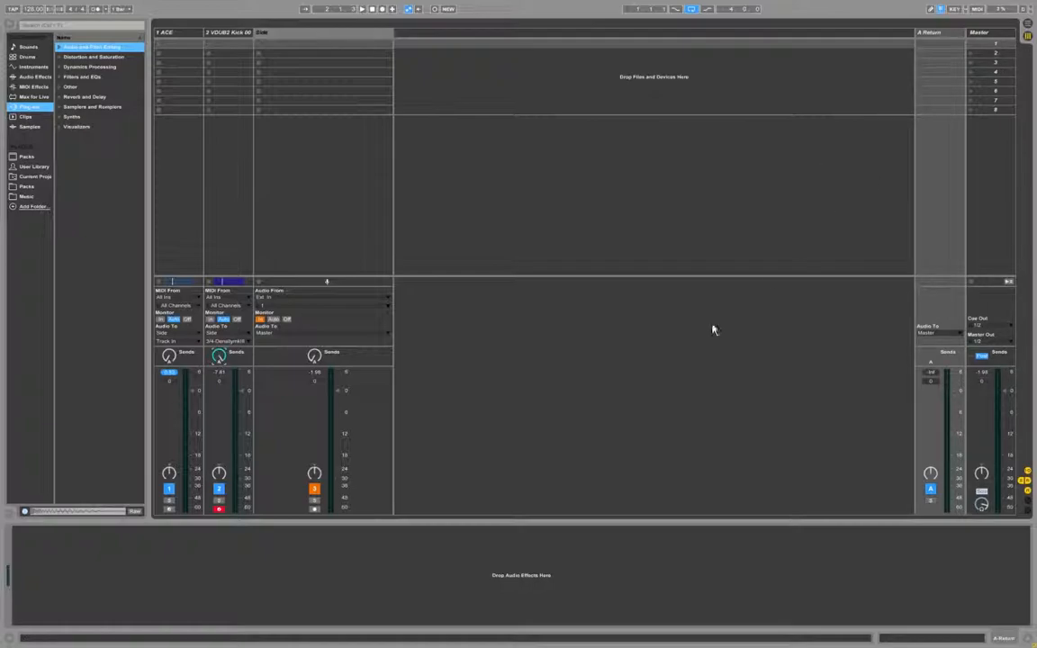
pyautogui.press('space')
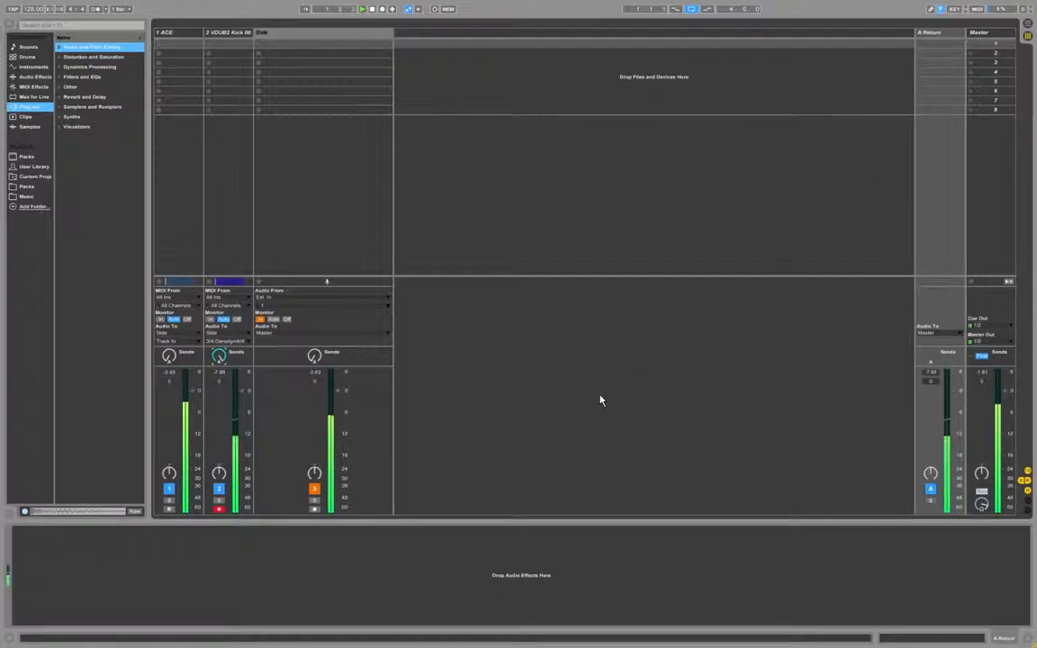
pyautogui.press('space')
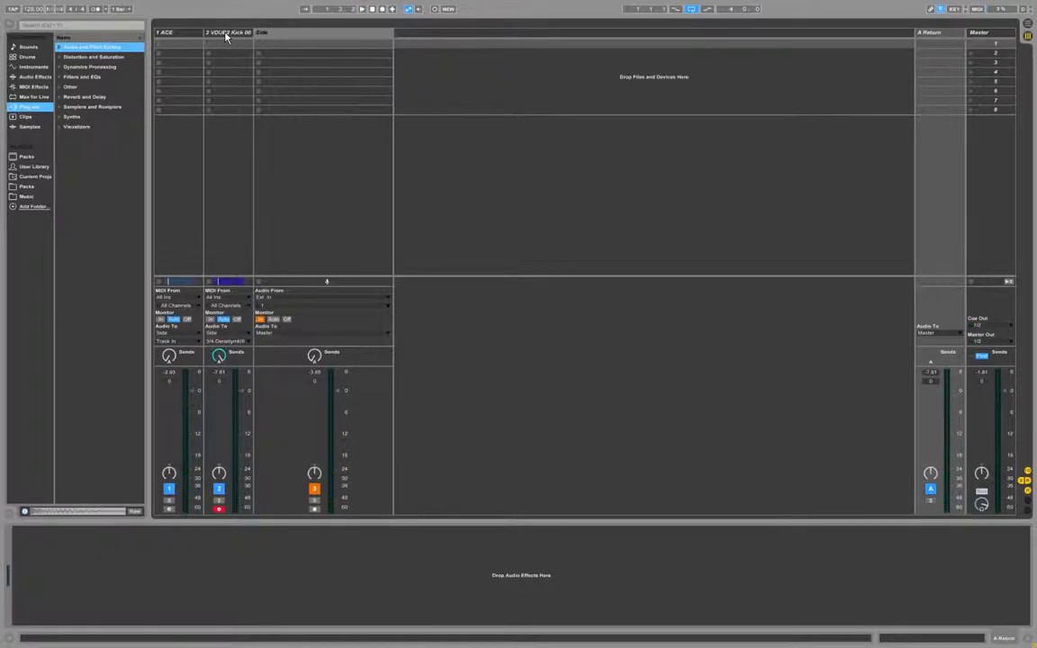
# Step: View the kick clip's notes in the arrangement and the kick's Simpler while the loop plays, and return to the session mixer
pyautogui.press('Tab')
pyautogui.doubleClick(230, 110)
pyautogui.click(393, 454)
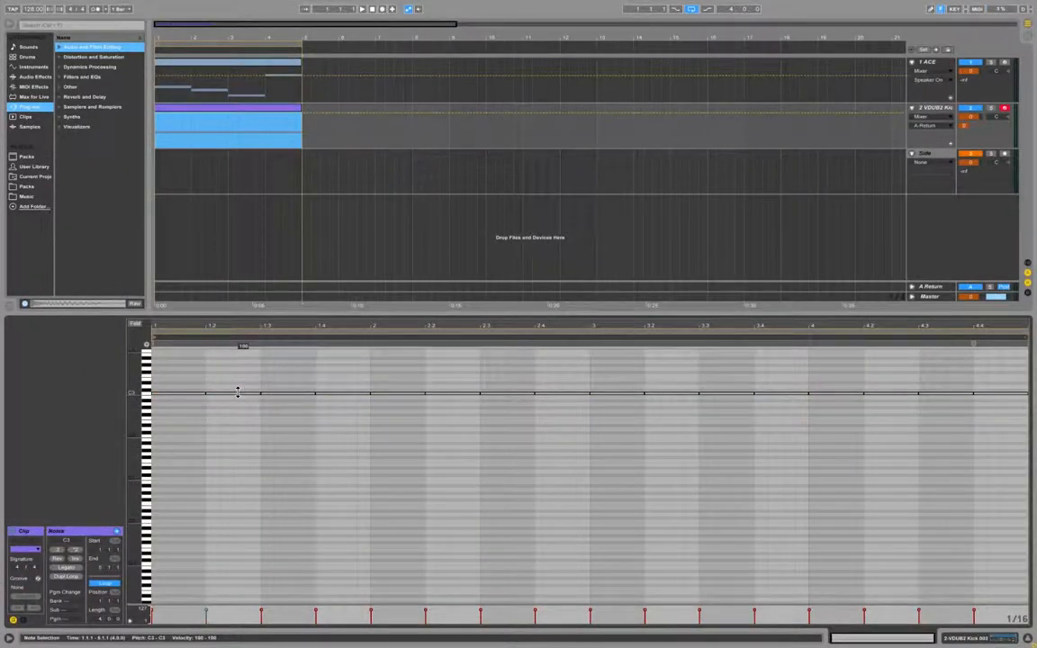
pyautogui.press('space')
pyautogui.hotkey('shift', 'Tab')
pyautogui.press('q')
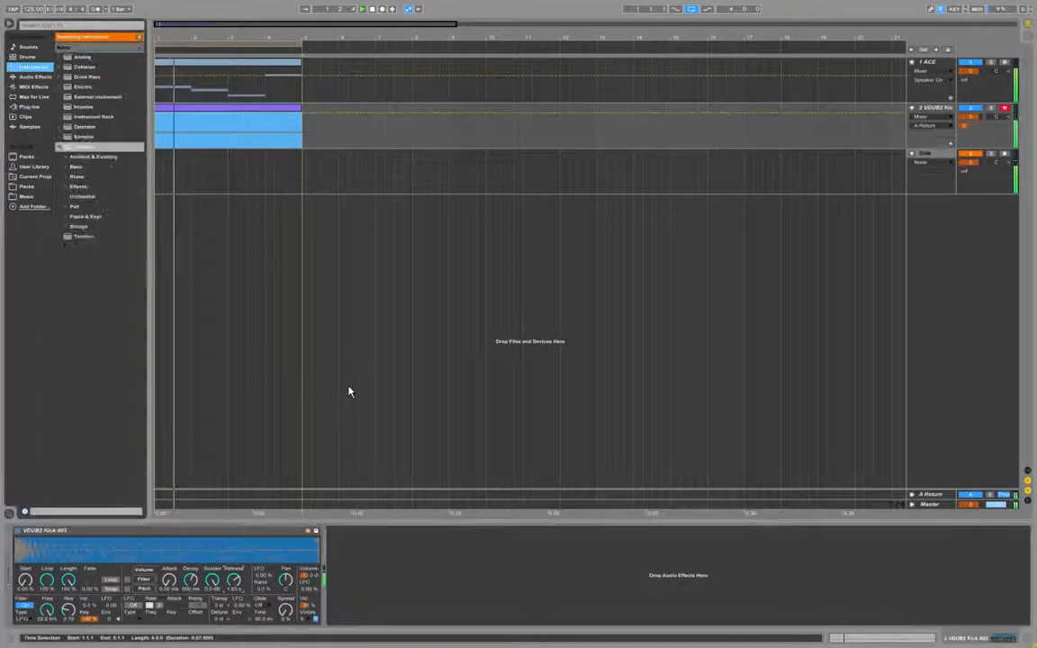
pyautogui.press('Tab')
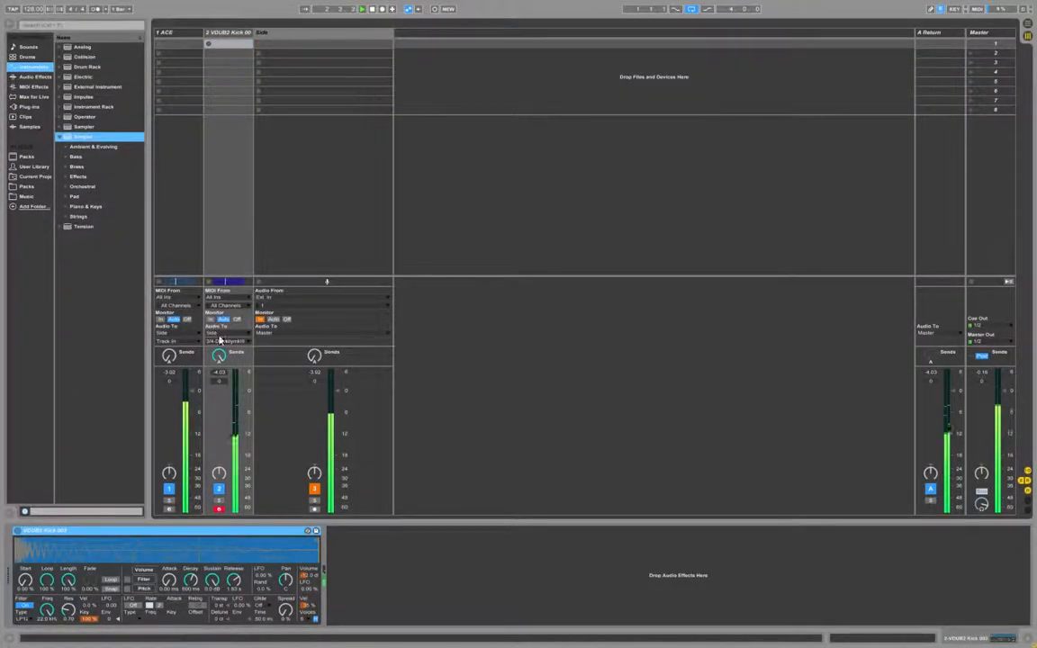
# Step: Reopen DensitymkIII on the Side track and play the loop to hear the sidechain compression
pyautogui.click(255, 34)
pyautogui.press('space')
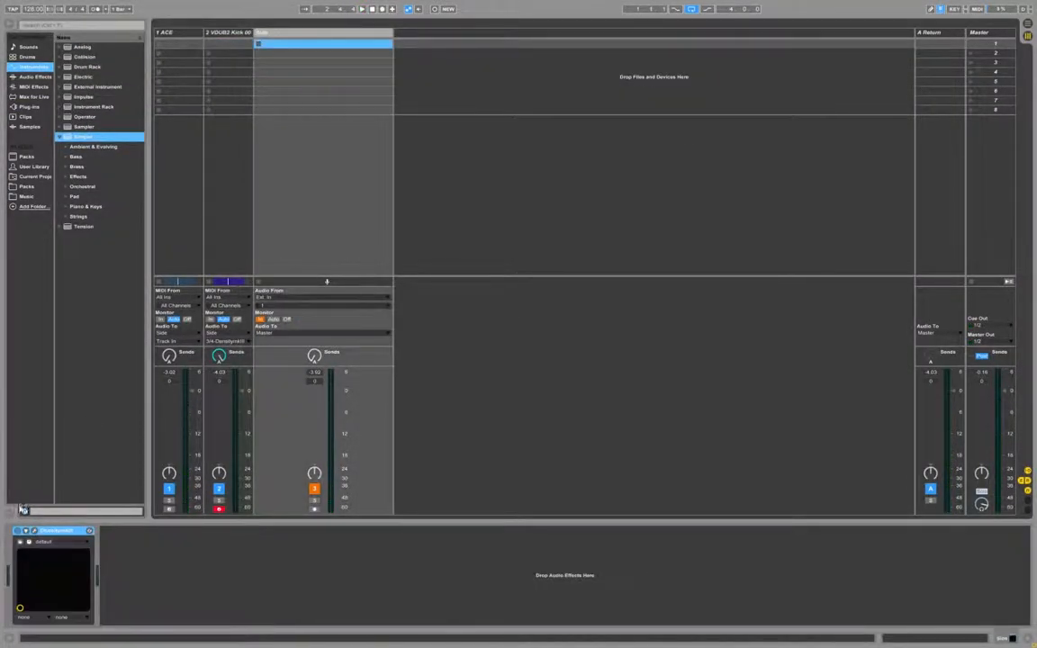
pyautogui.click(32, 532)
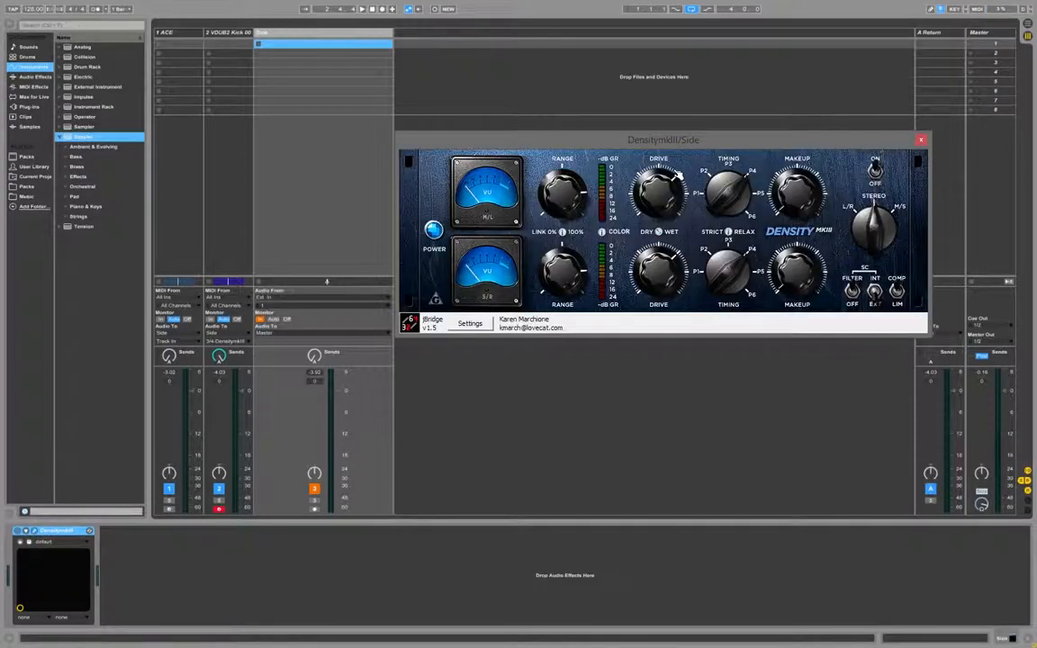
pyautogui.press('space')
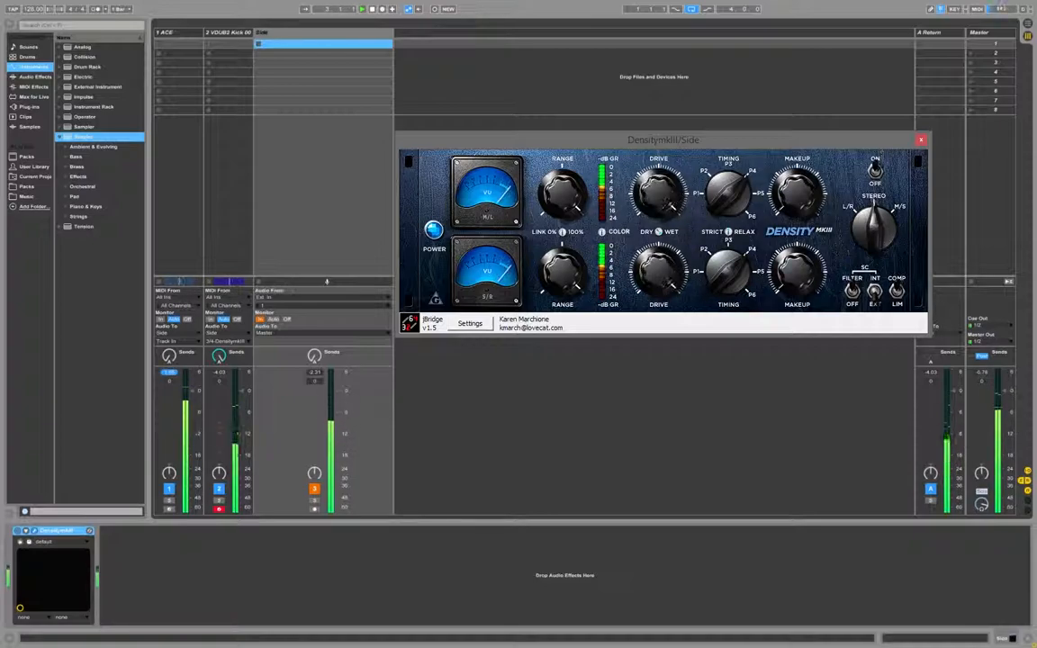
pyautogui.press('space')
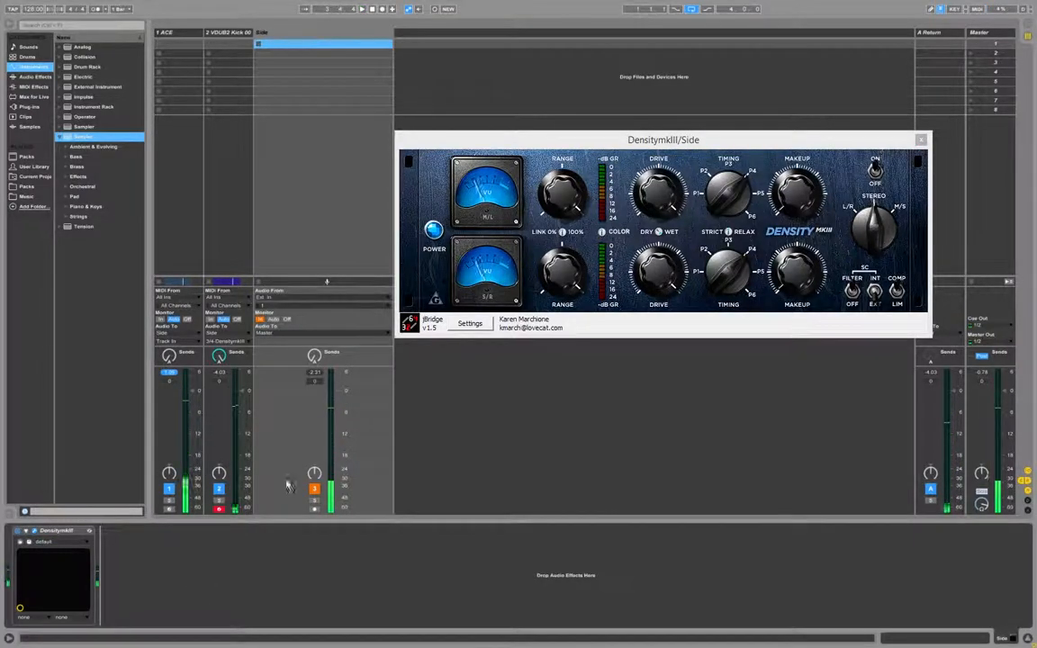
pyautogui.press('space')
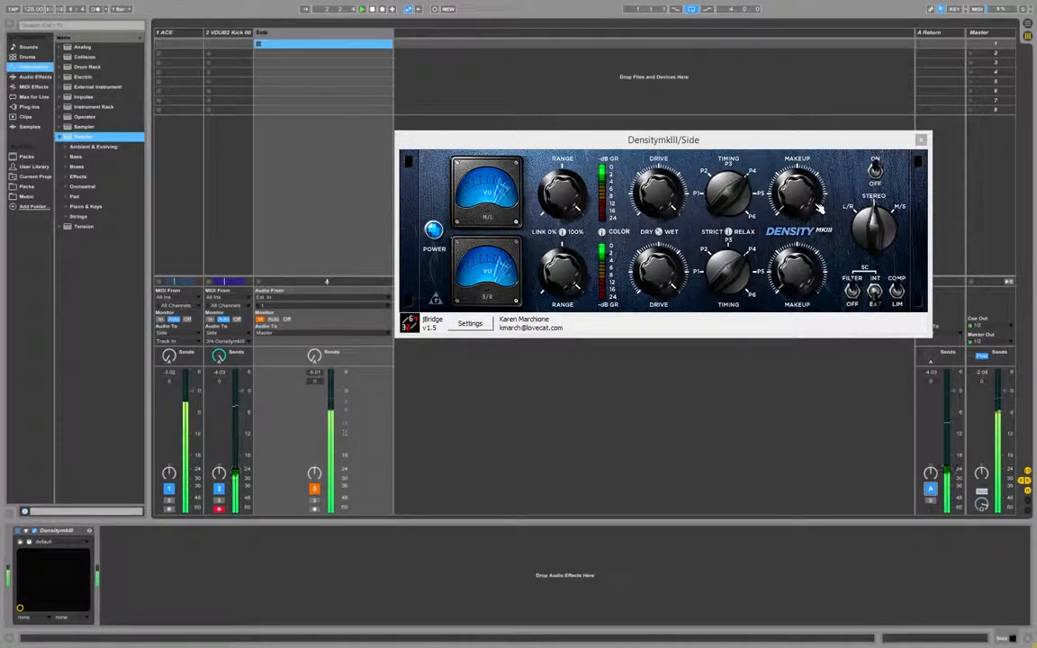
# Step: Try DensitymkIII's timing at P2 during playback, set it to P3, close the plug-in window and stop playback
pyautogui.click(724, 189)
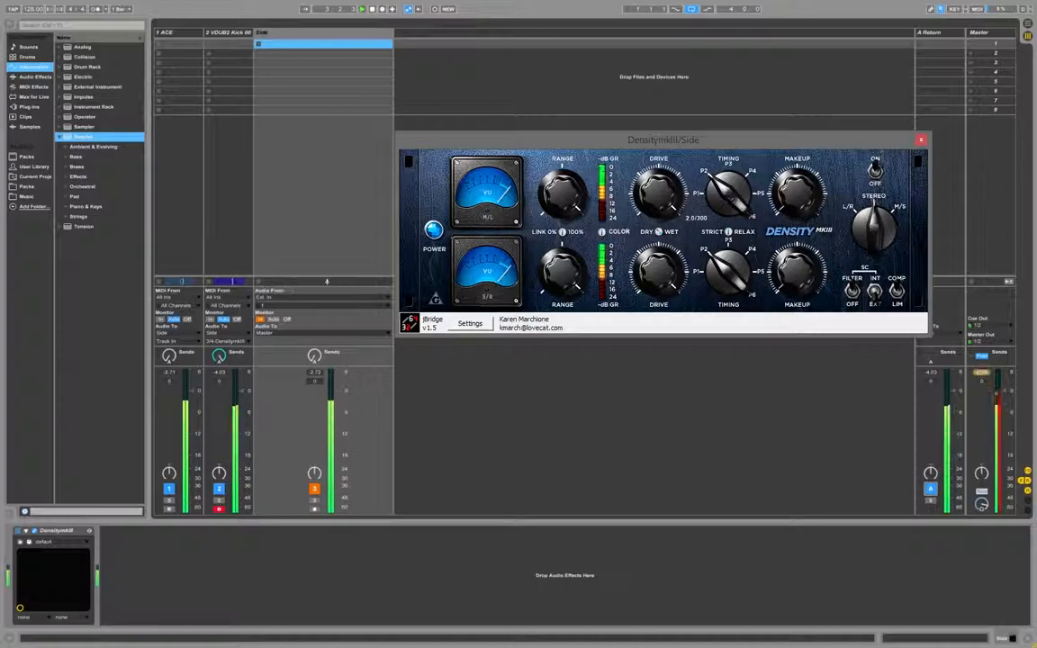
pyautogui.moveTo(725, 190); pyautogui.dragTo(728, 179)
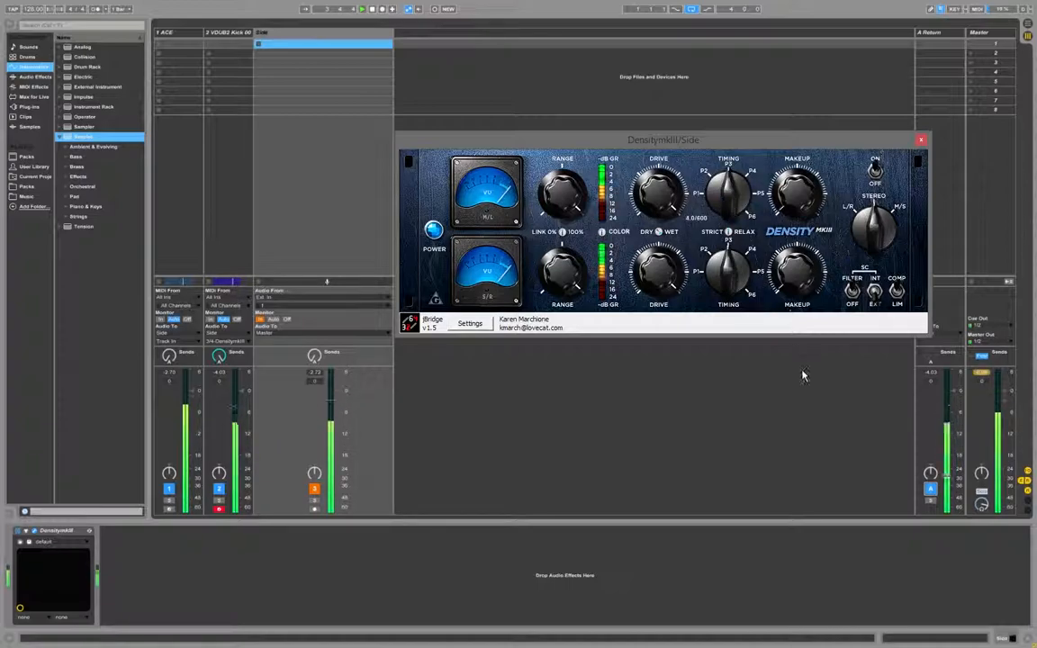
pyautogui.click(920, 140)
pyautogui.press('space')
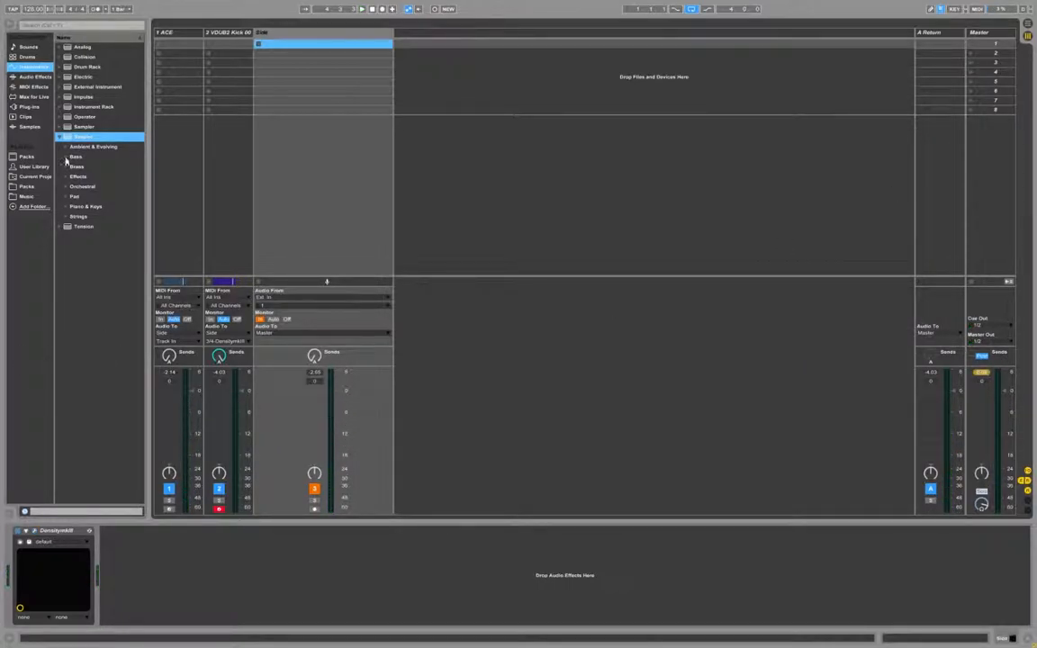
# Step: Go through the devices of the ACE, kick and Side tracks
pyautogui.click(185, 33)
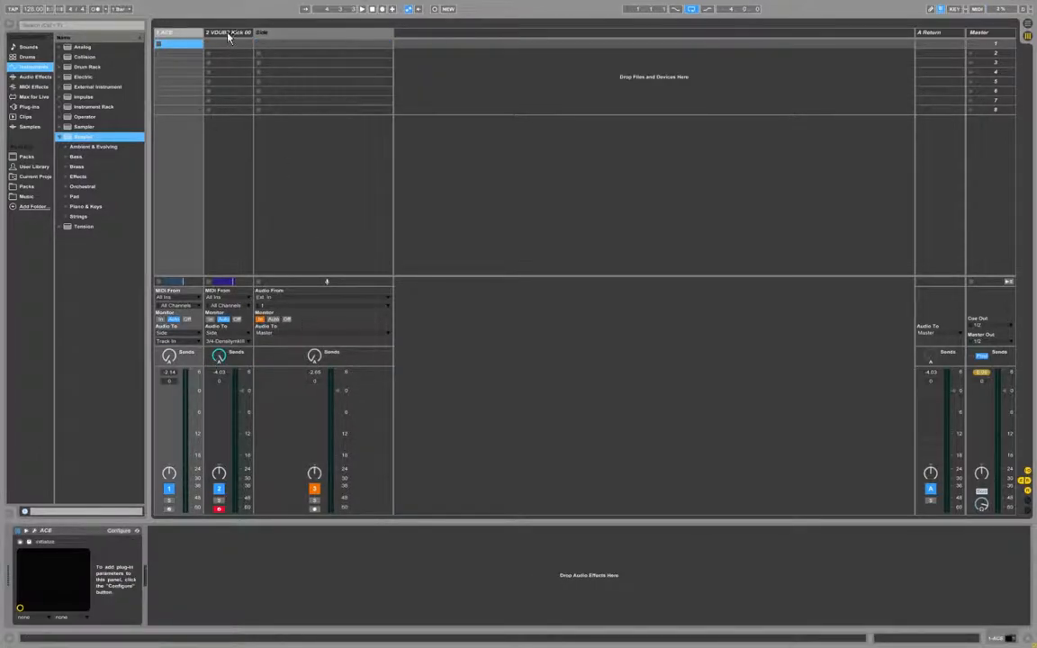
pyautogui.click(229, 34)
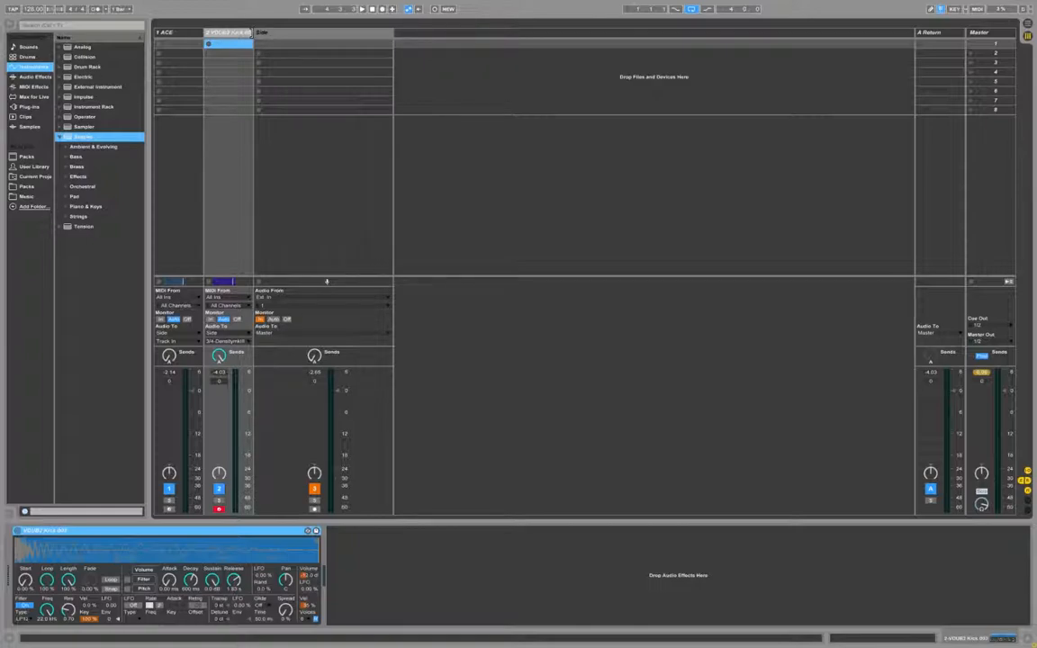
pyautogui.click(276, 34)
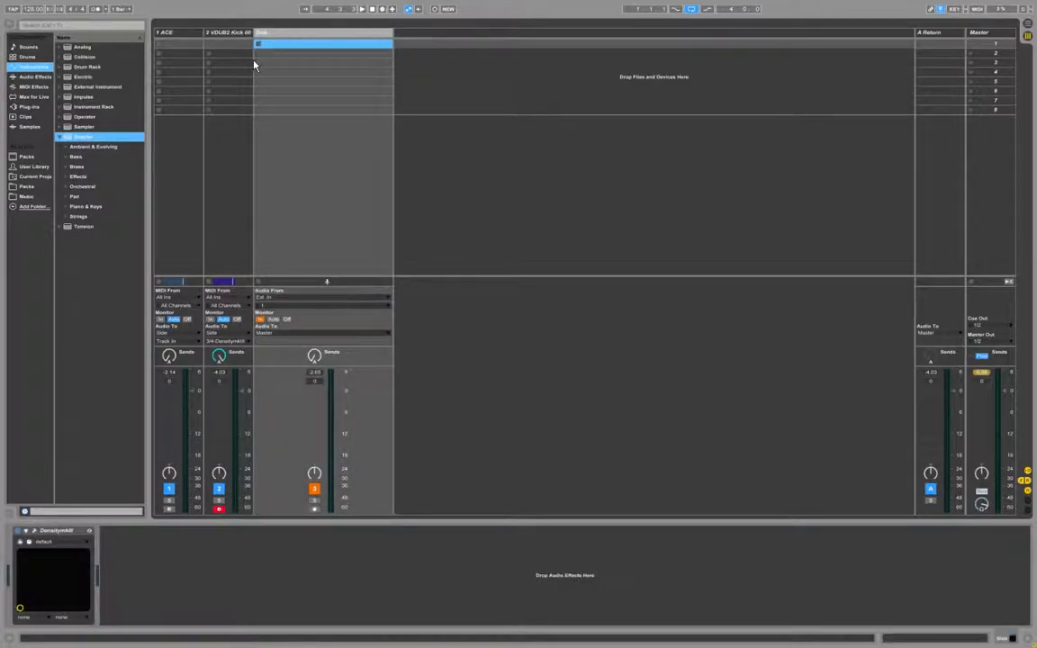
# Step: Swap DensitymkIII on the Side track for the VC 76 compressor and reposition its window
pyautogui.click(70, 530)
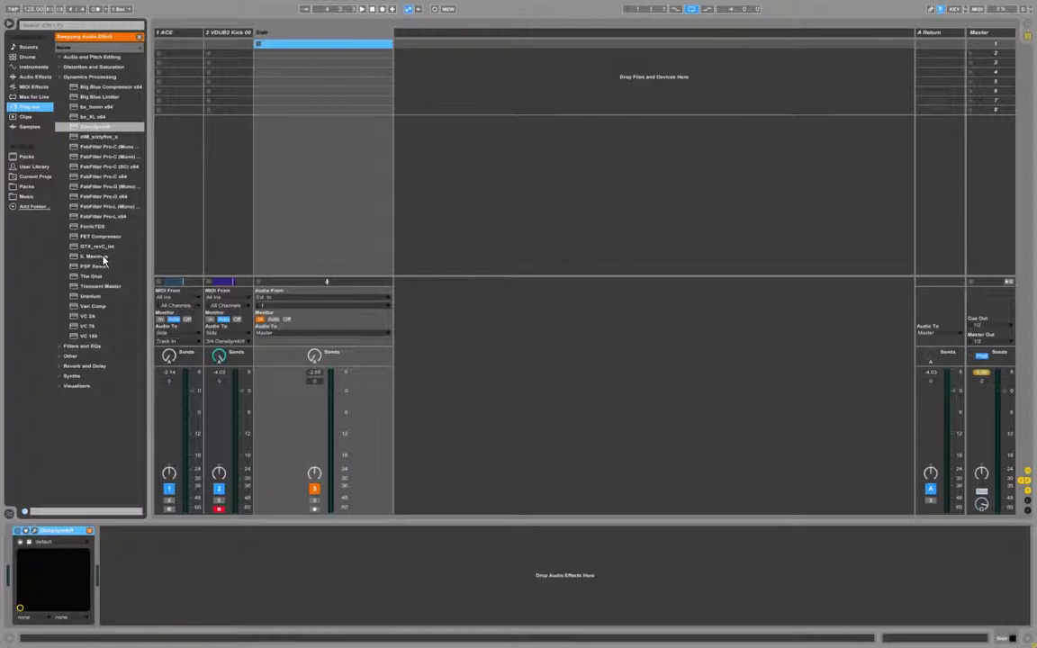
pyautogui.doubleClick(82, 327)
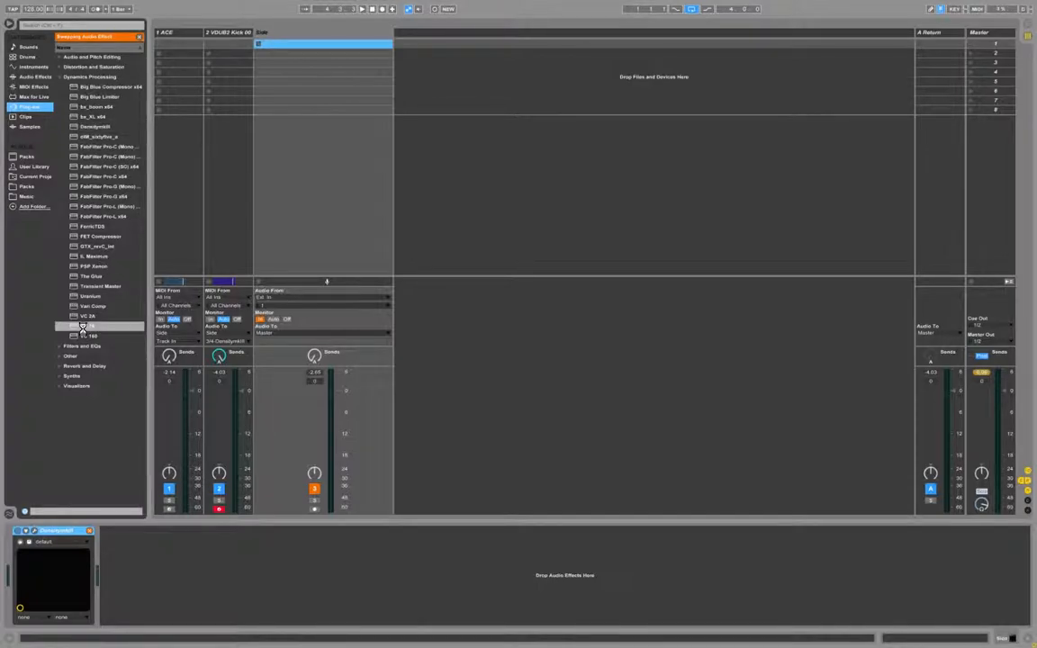
pyautogui.click(59, 78)
pyautogui.moveTo(623, 151); pyautogui.dragTo(673, 146)
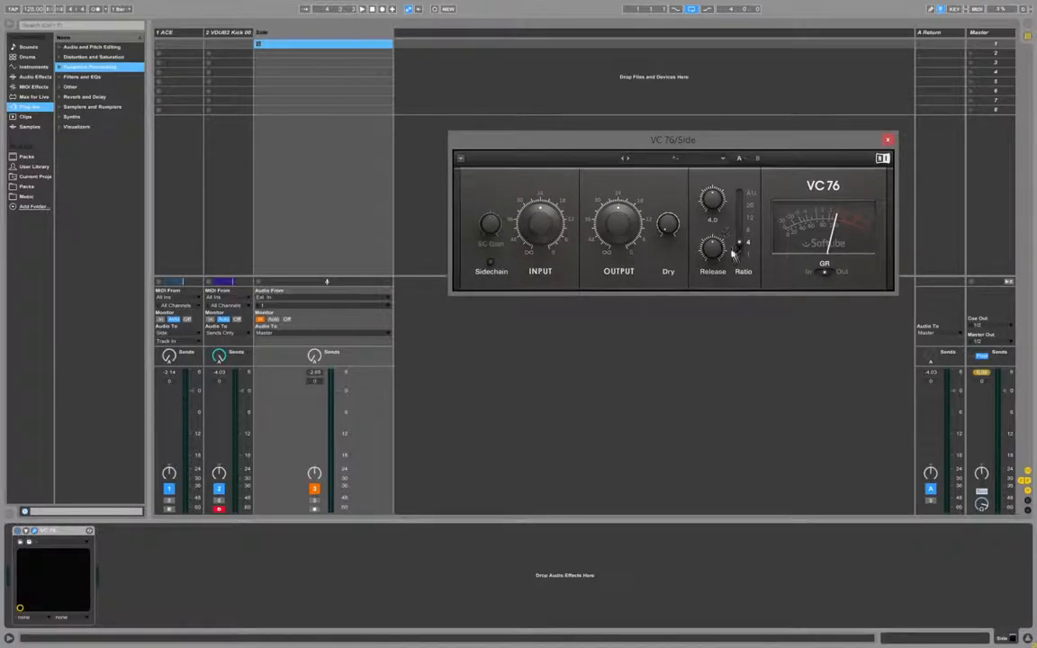
# Step: Set VC 76's ratio to 12 and switch on its sidechain
pyautogui.click(579, 321)
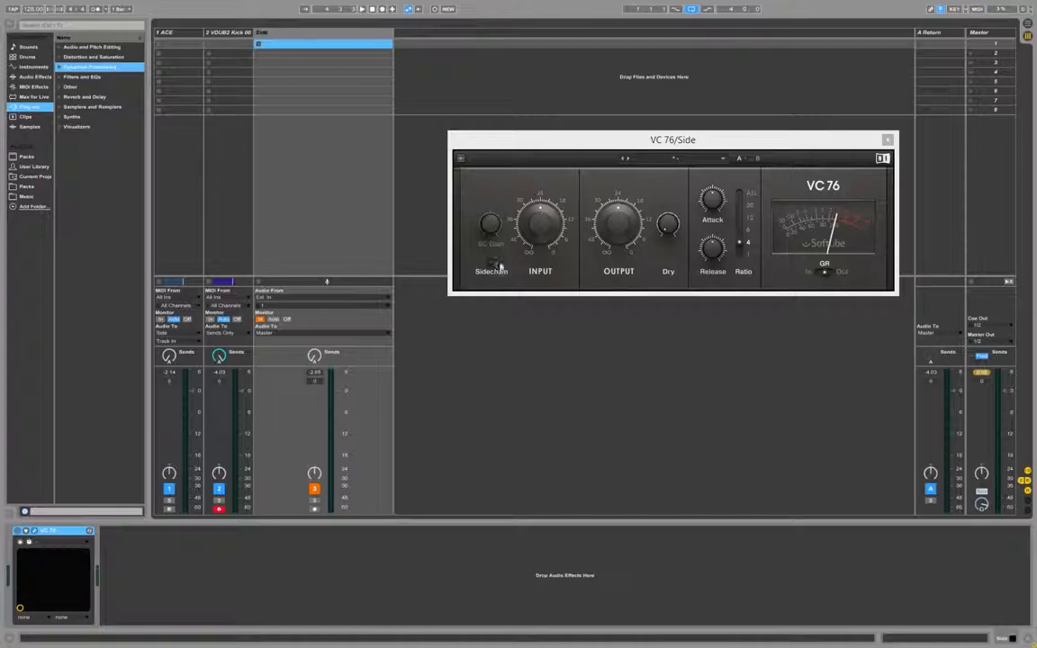
pyautogui.moveTo(744, 241); pyautogui.dragTo(741, 218)
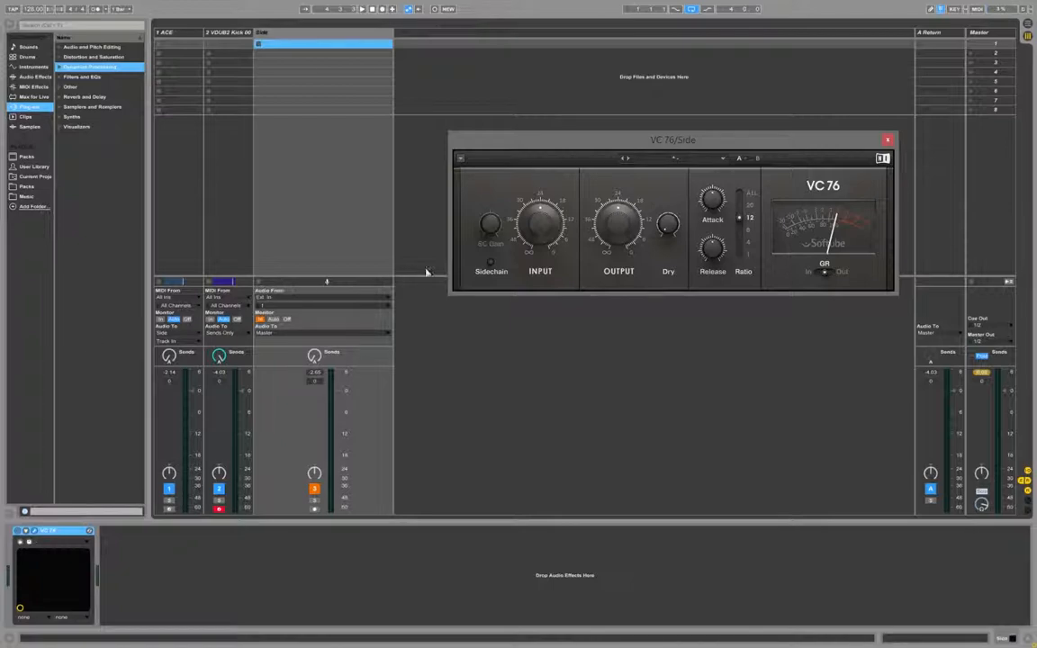
pyautogui.click(490, 268)
# Step: Route the VDUB2 kick track's audio to the Side track's VC 76 sidechain input, In 2 L/In 2 R
pyautogui.click(228, 333)
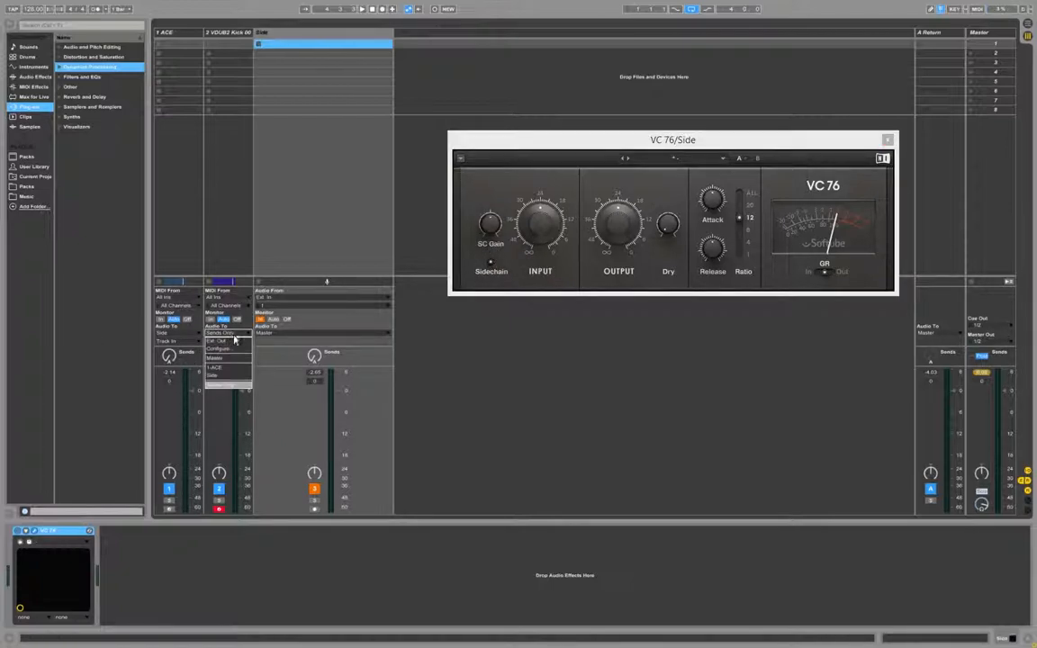
pyautogui.click(518, 386)
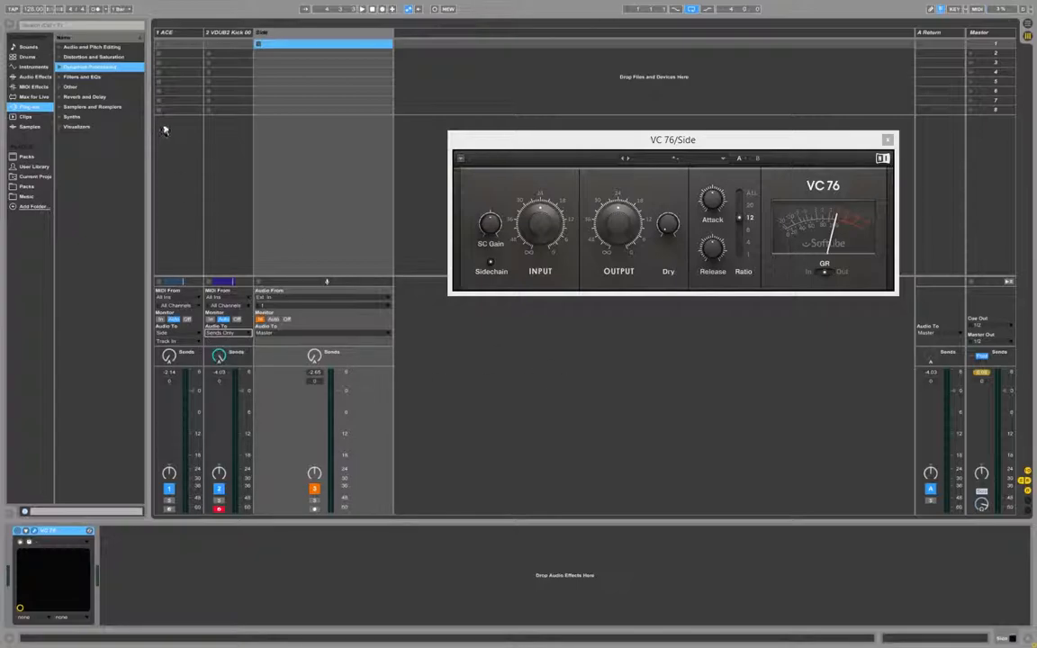
pyautogui.click(231, 34)
pyautogui.click(269, 33)
pyautogui.click(243, 35)
pyautogui.click(230, 333)
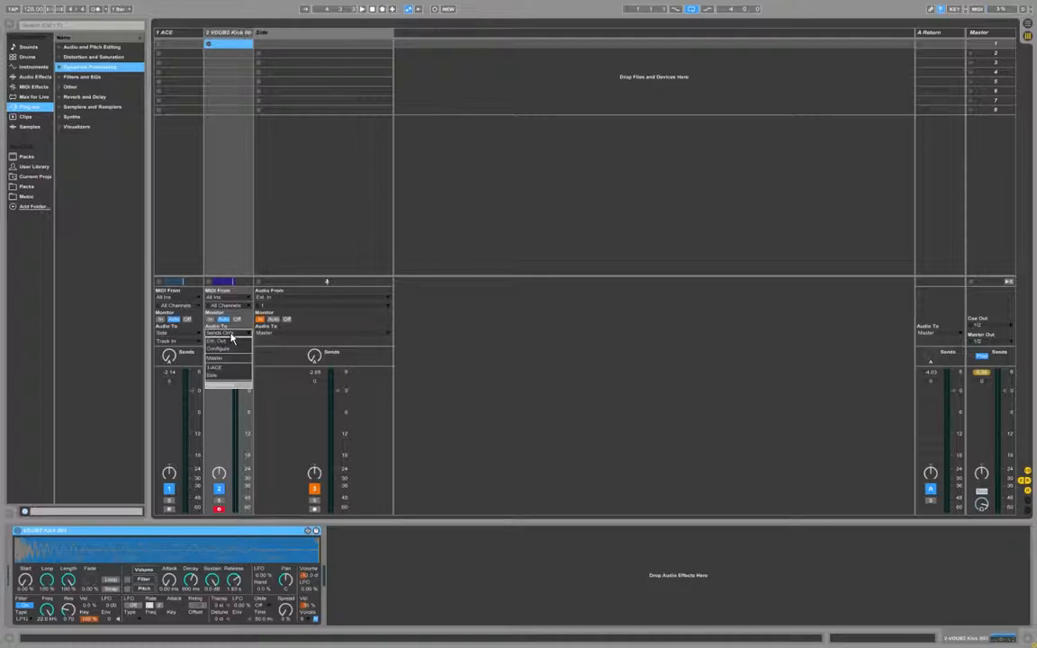
pyautogui.click(226, 378)
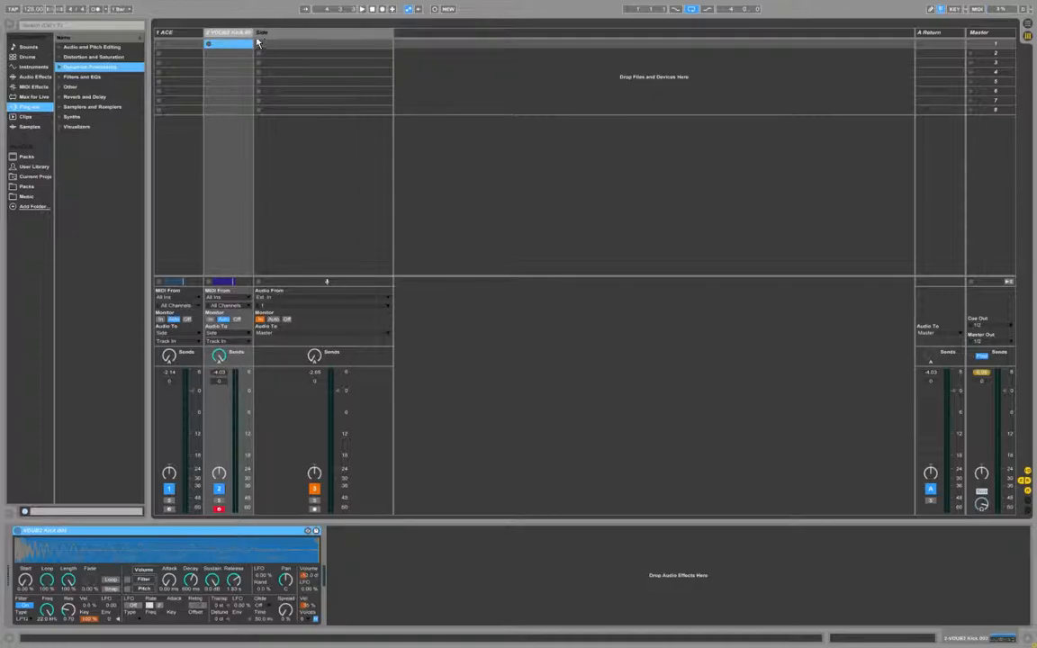
pyautogui.click(227, 341)
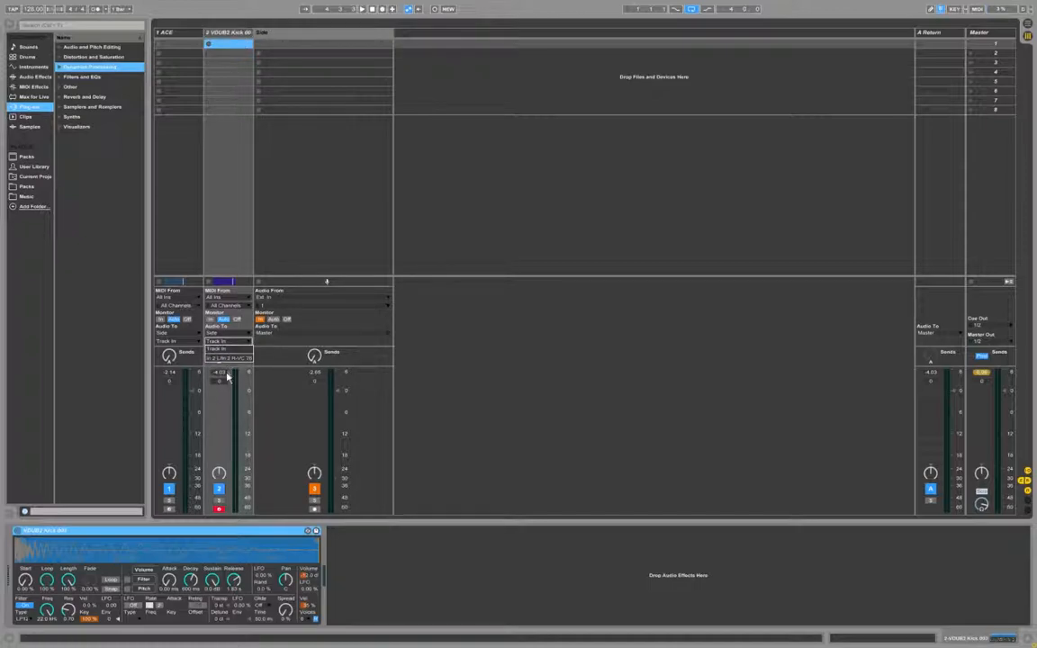
pyautogui.click(233, 360)
# Step: Bring up VC 76 on the Side track and play the loop to hear the kick-driven sidechain compression
pyautogui.click(297, 42)
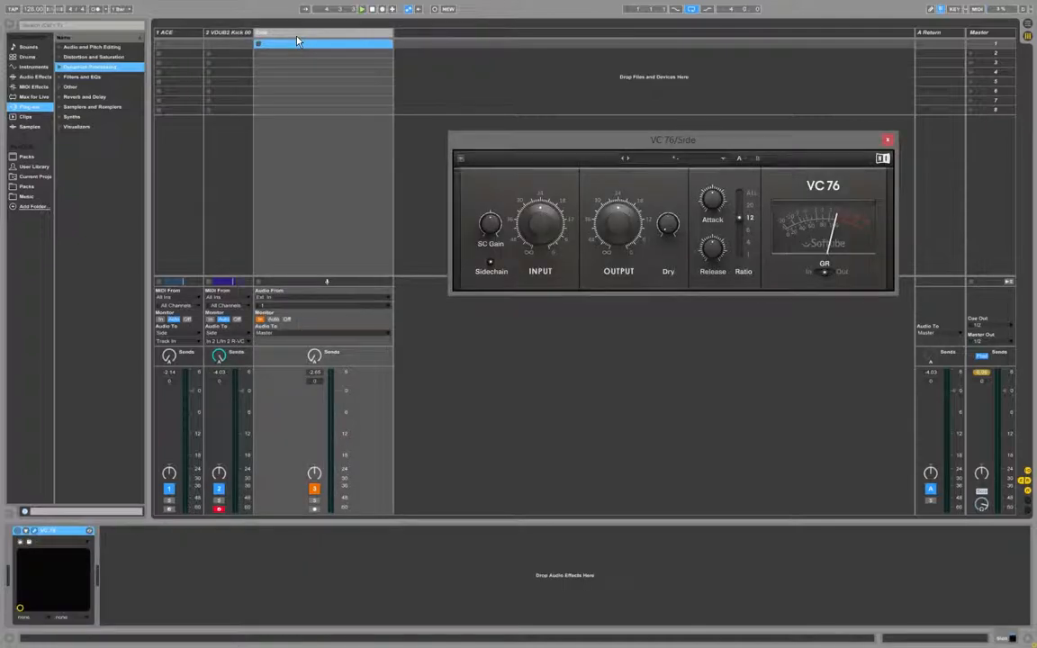
pyautogui.press('space')
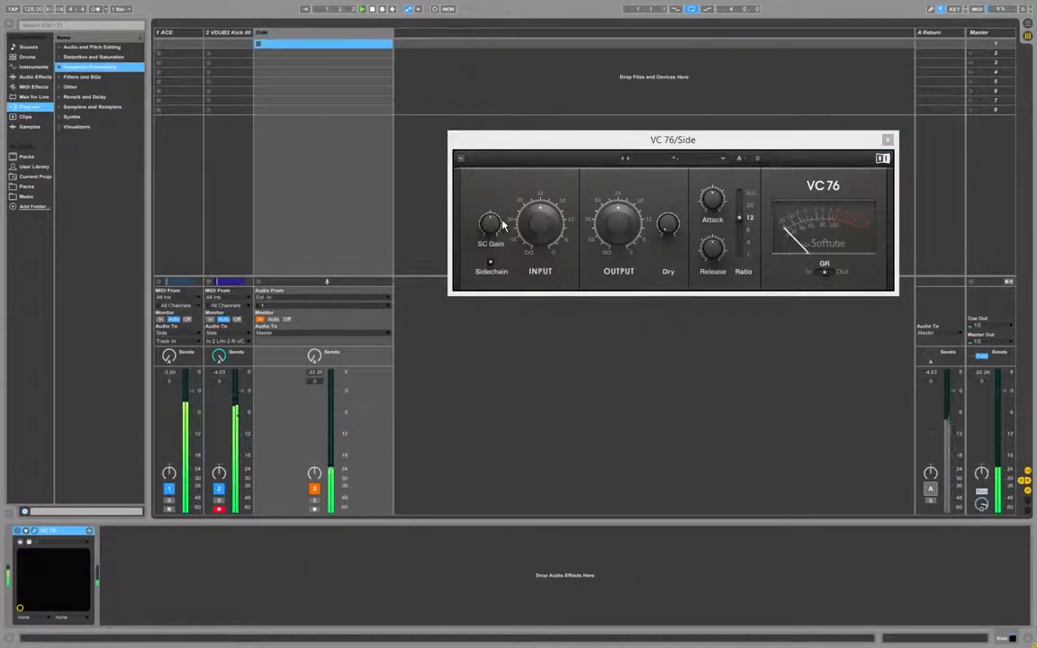
pyautogui.moveTo(506, 241)
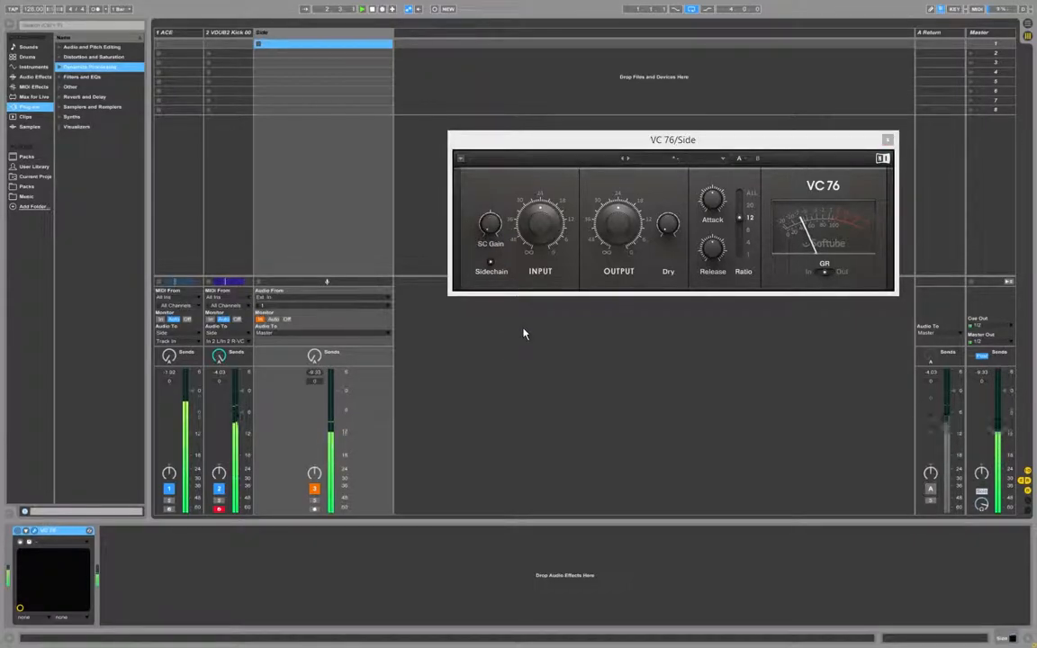
pyautogui.press('space')
pyautogui.press('space')
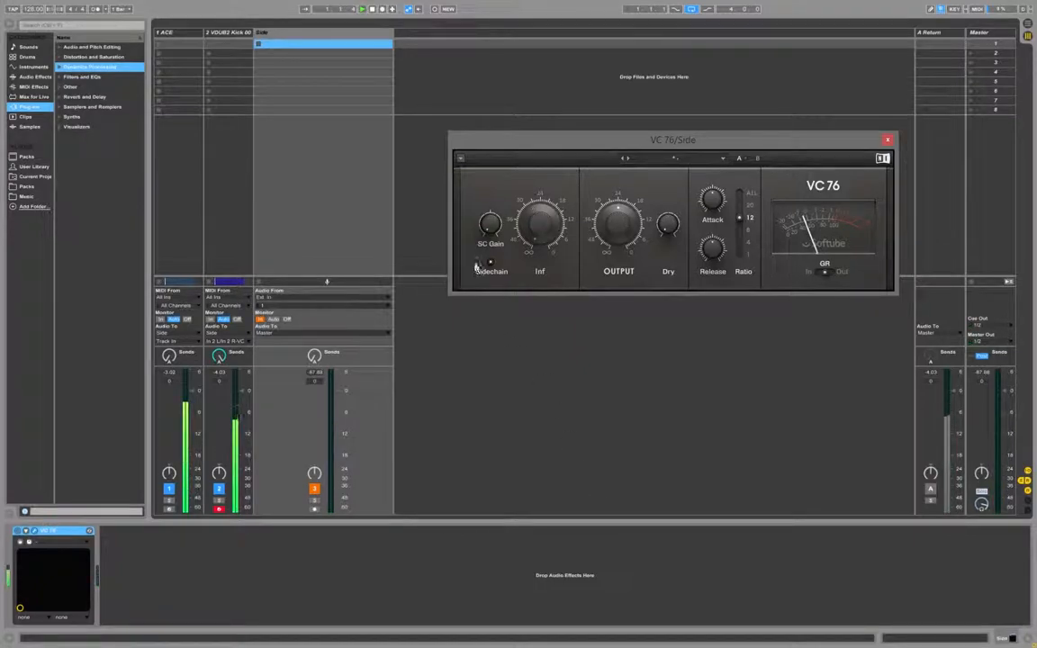
# Step: Try different VC 76 sidechain gain and input levels during playback, and reset the input to 24.0
pyautogui.moveTo(495, 225); pyautogui.dragTo(496, 206)
pyautogui.press('space')
pyautogui.moveTo(534, 229); pyautogui.dragTo(543, 215)
pyautogui.doubleClick(542, 215)
pyautogui.click(517, 352)
pyautogui.press('space')
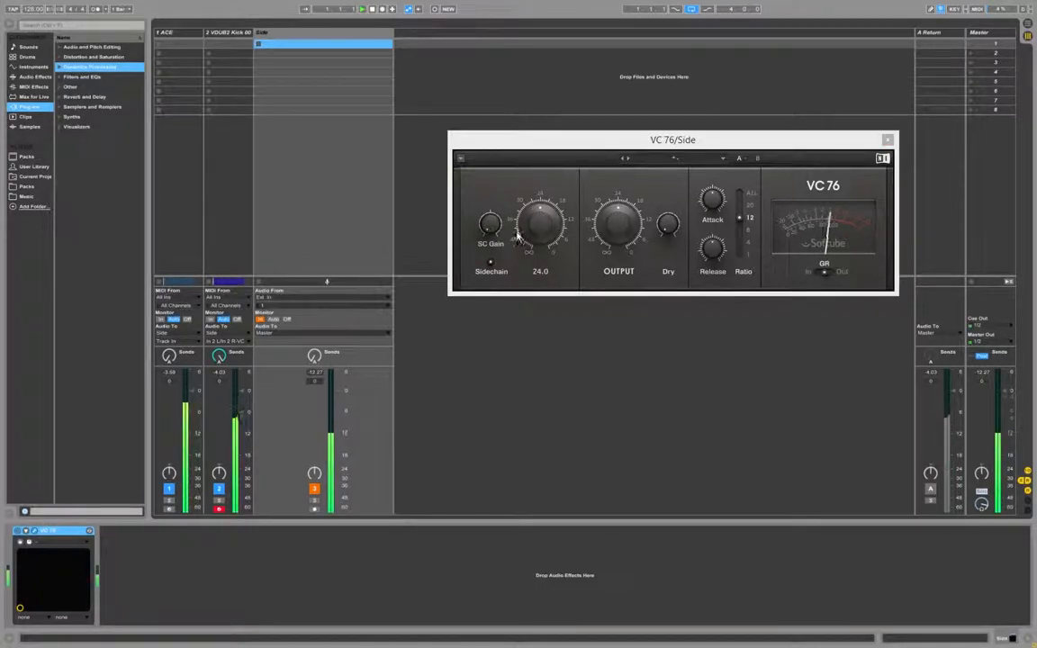
# Step: Set VC 76's sidechain gain to -20.0 dB and its input to 21.4 during playback
pyautogui.click(492, 232)
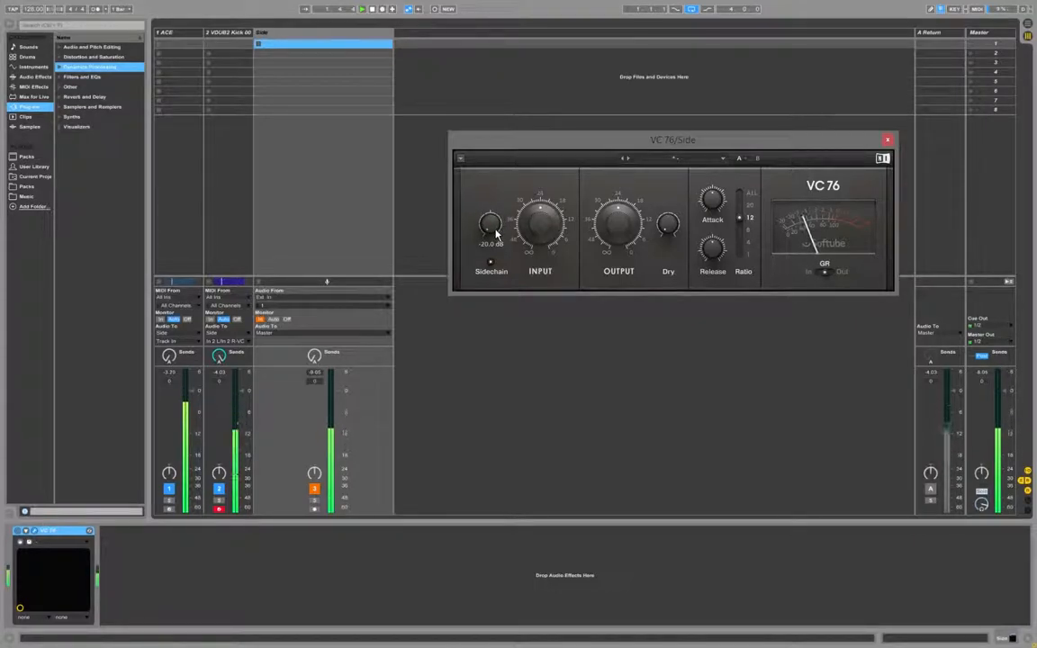
pyautogui.moveTo(544, 176); pyautogui.dragTo(539, 208)
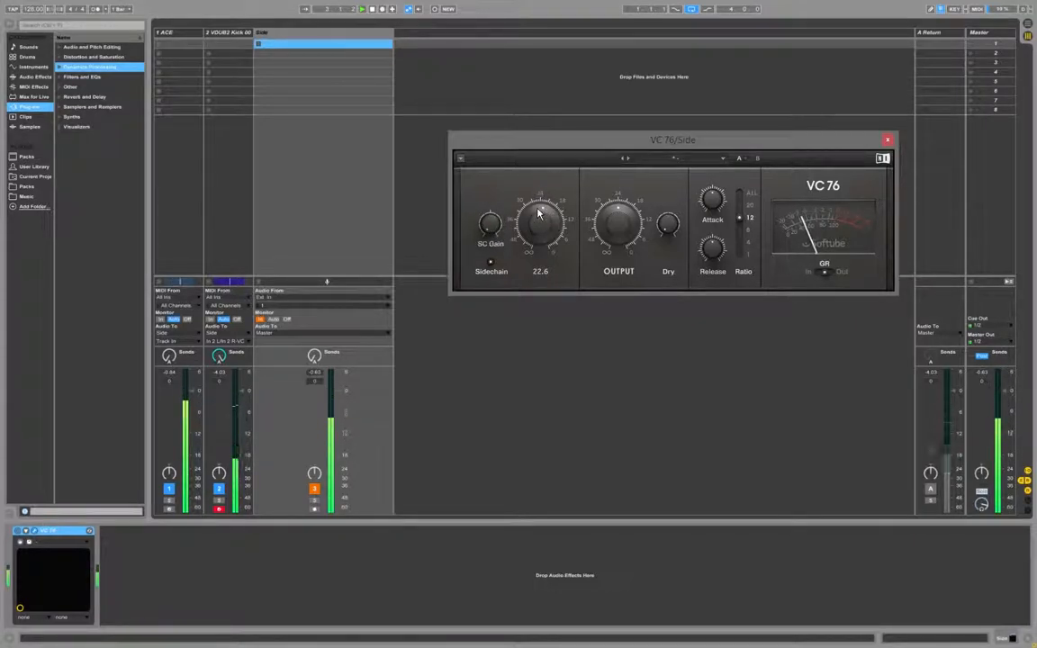
pyautogui.click(602, 380)
pyautogui.press('space')
pyautogui.press('space')
# Step: Shift the VC 76 window slightly within the session view
pyautogui.moveTo(528, 225)
pyautogui.moveTo(558, 140); pyautogui.dragTo(565, 132)
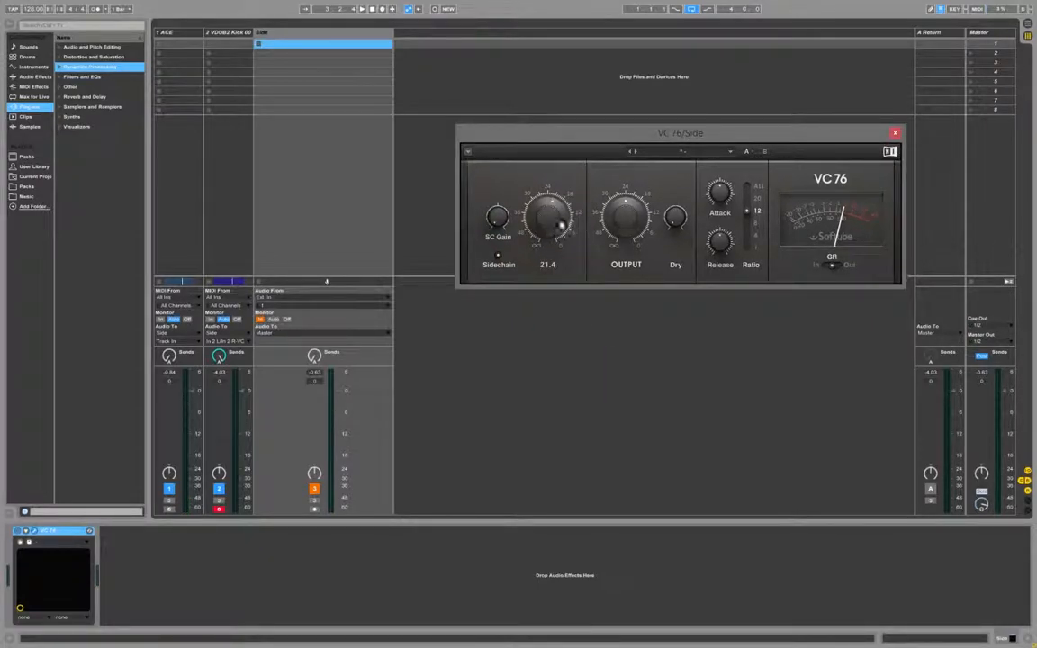
pyautogui.moveTo(511, 233)
pyautogui.moveTo(533, 204)
# Step: Try VC 76's release at 7.0 during playback, lower it again and set the attack to 6.8
pyautogui.press('space')
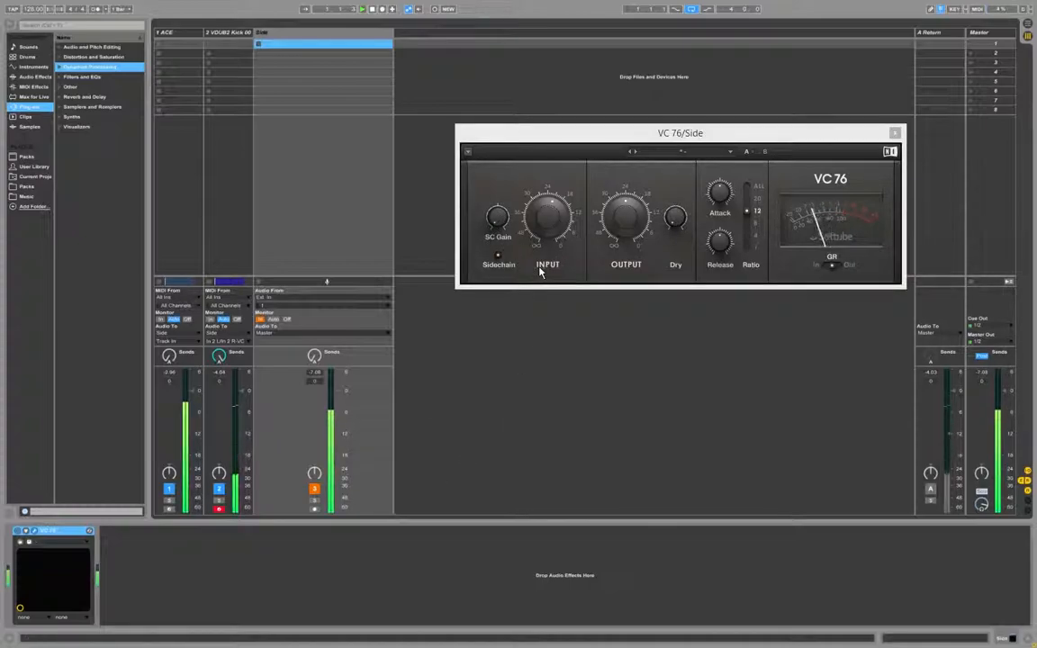
pyautogui.moveTo(721, 199); pyautogui.dragTo(731, 30)
pyautogui.moveTo(724, 238); pyautogui.dragTo(721, 48)
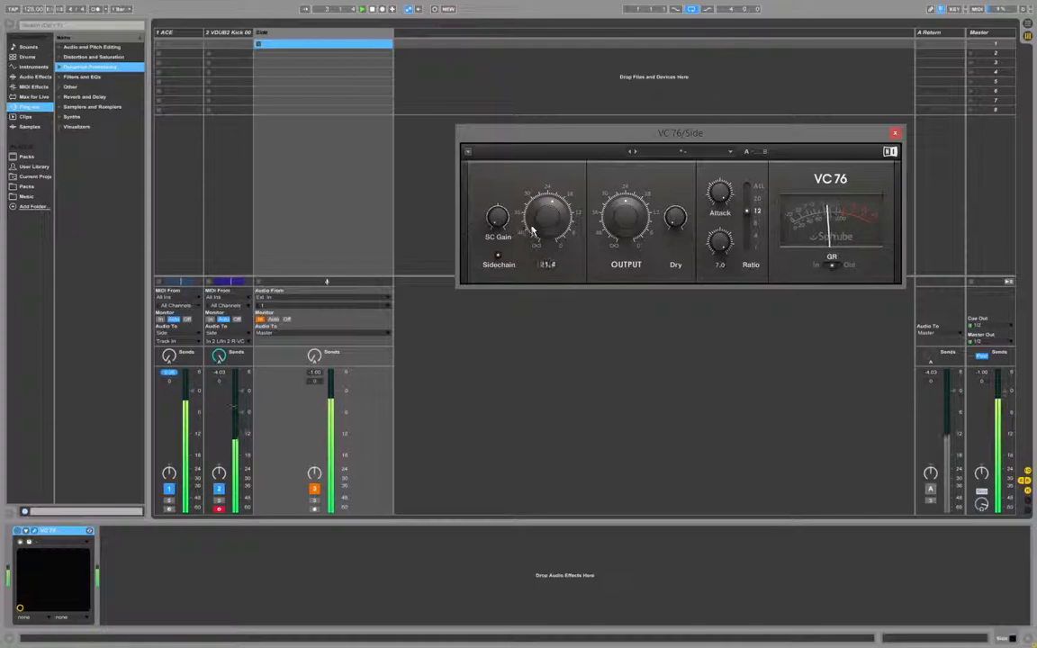
pyautogui.moveTo(720, 241); pyautogui.dragTo(724, 273)
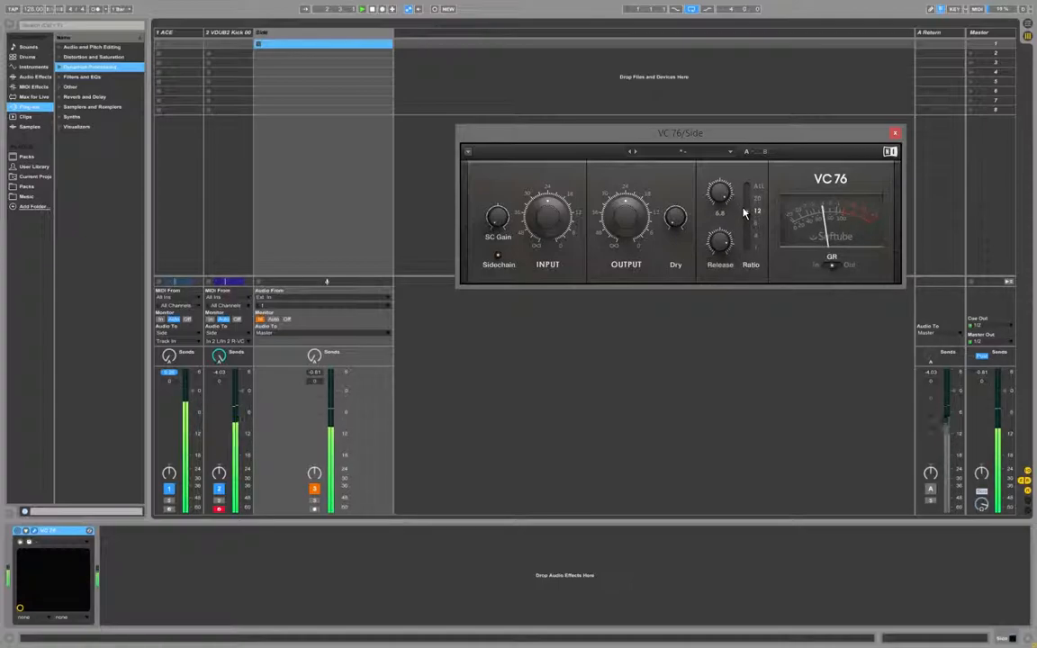
# Step: Set VC 76's input to 22.1, restart playback and set the attack to 6.6
pyautogui.moveTo(553, 225); pyautogui.dragTo(556, 215)
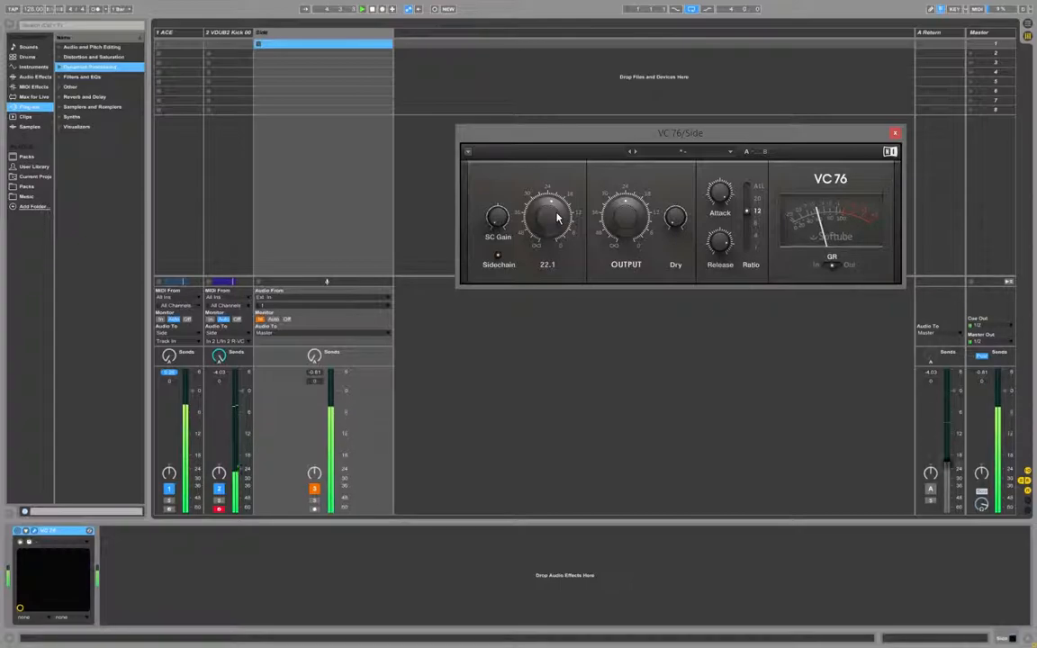
pyautogui.click(568, 300)
pyautogui.press('space')
pyautogui.press('space')
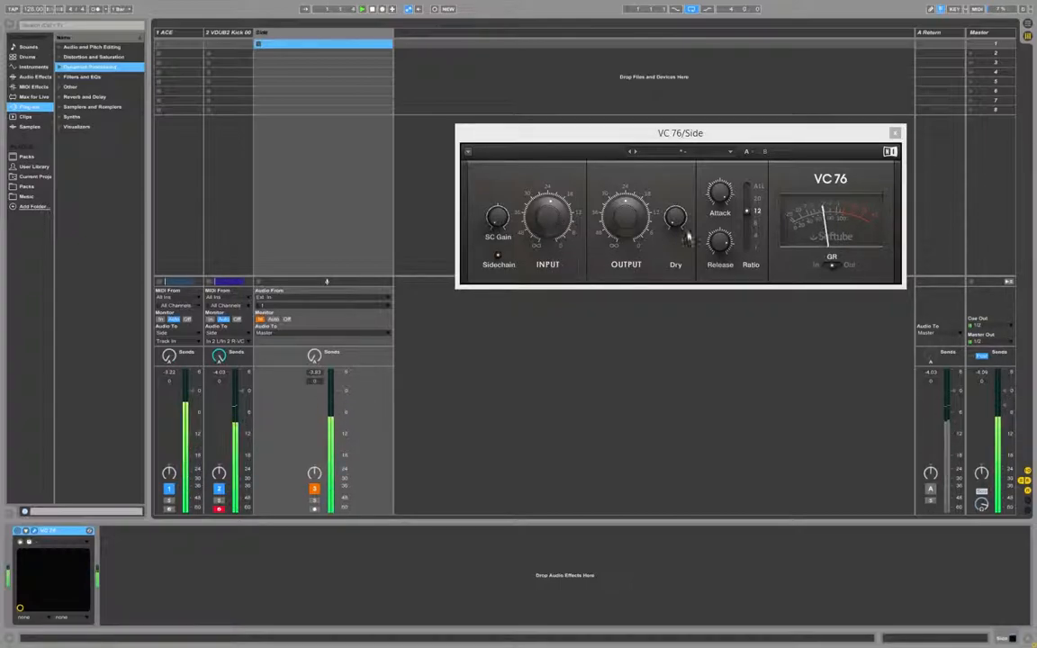
pyautogui.click(747, 211)
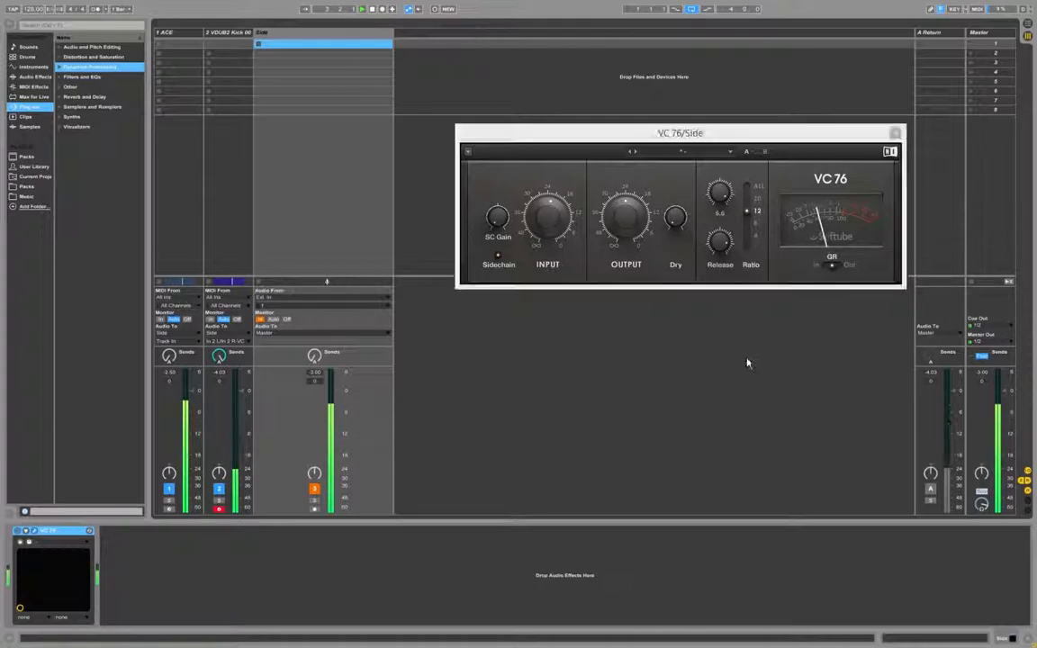
# Step: Reposition the VC 76 window, play the loop briefly and close the plug-in window
pyautogui.moveTo(697, 140); pyautogui.dragTo(628, 140)
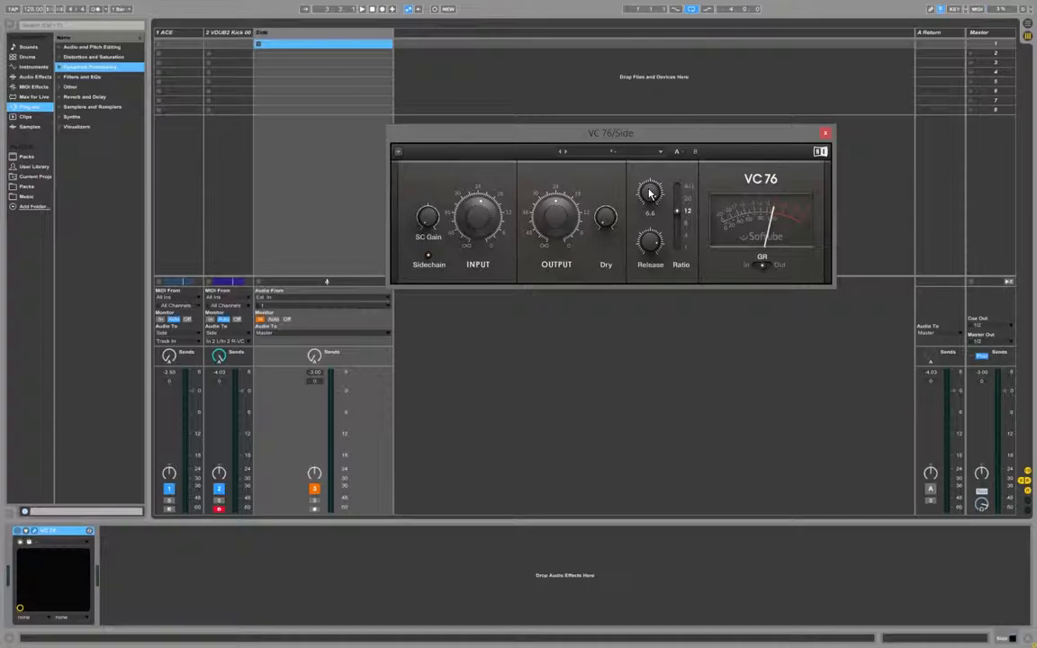
pyautogui.moveTo(610, 225)
pyautogui.click(814, 332)
pyautogui.press('space')
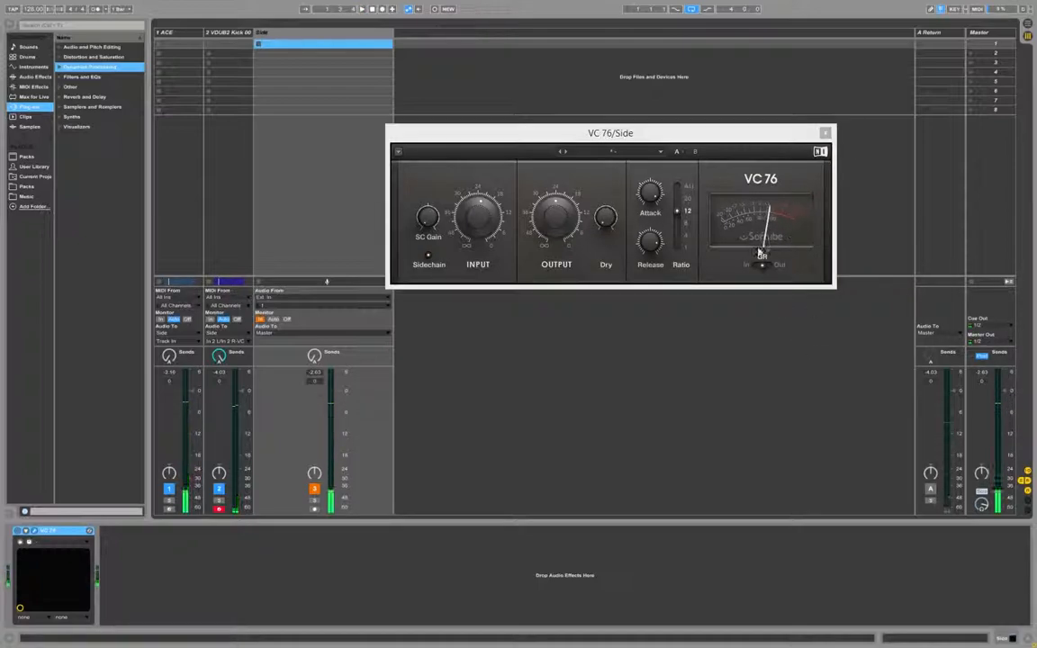
pyautogui.click(824, 132)
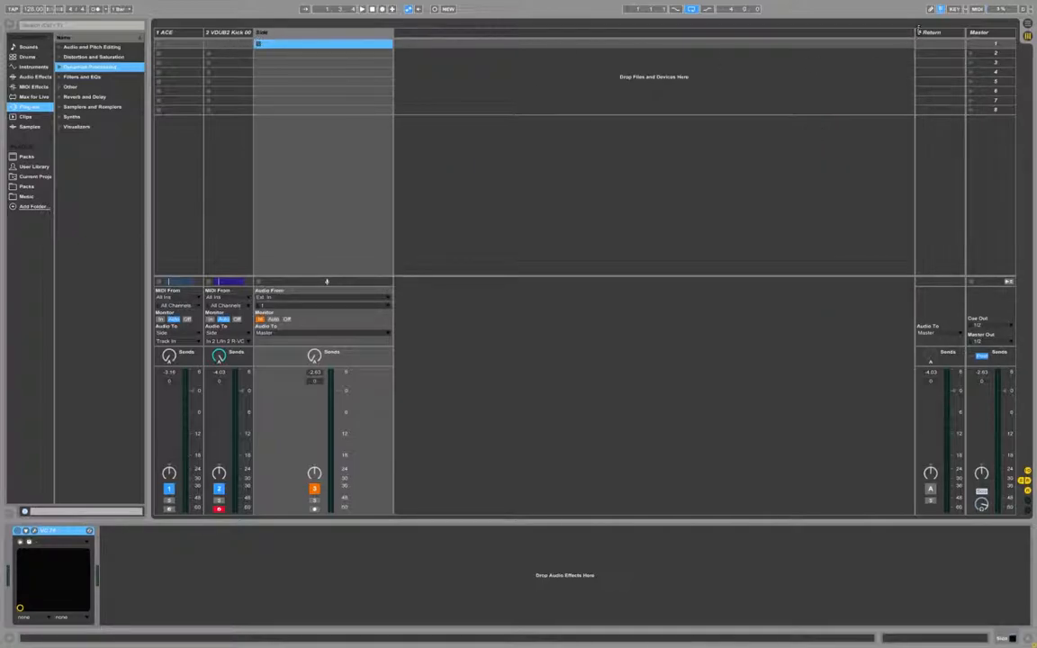
# Step: Switch the A Return track back on and play the loop to hear the kick with the compressed signal
pyautogui.click(919, 31)
pyautogui.click(931, 489)
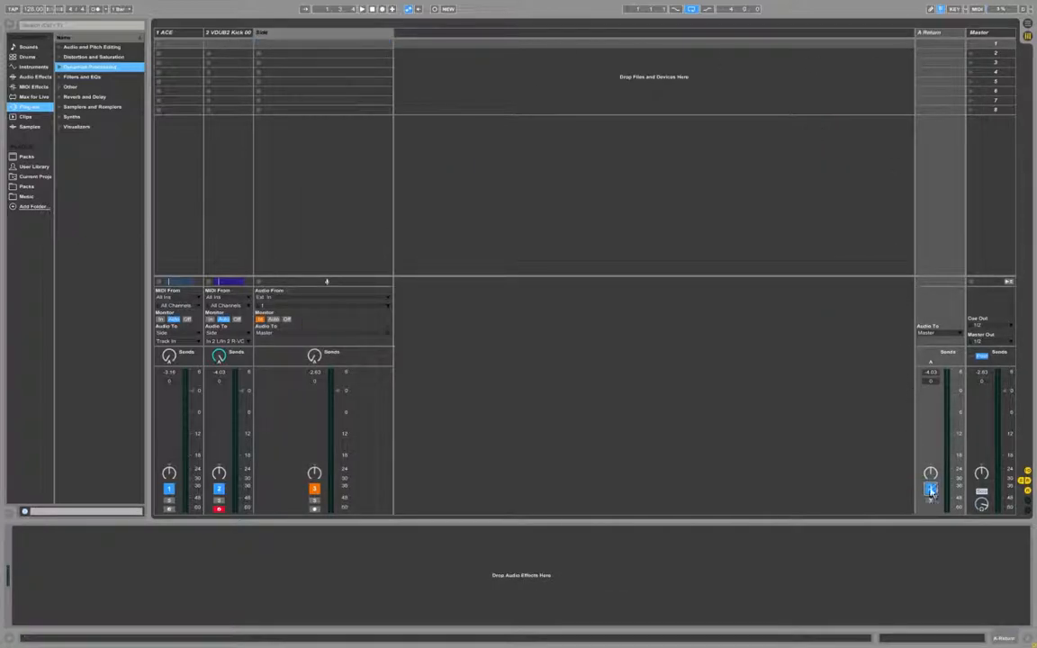
pyautogui.press('space')
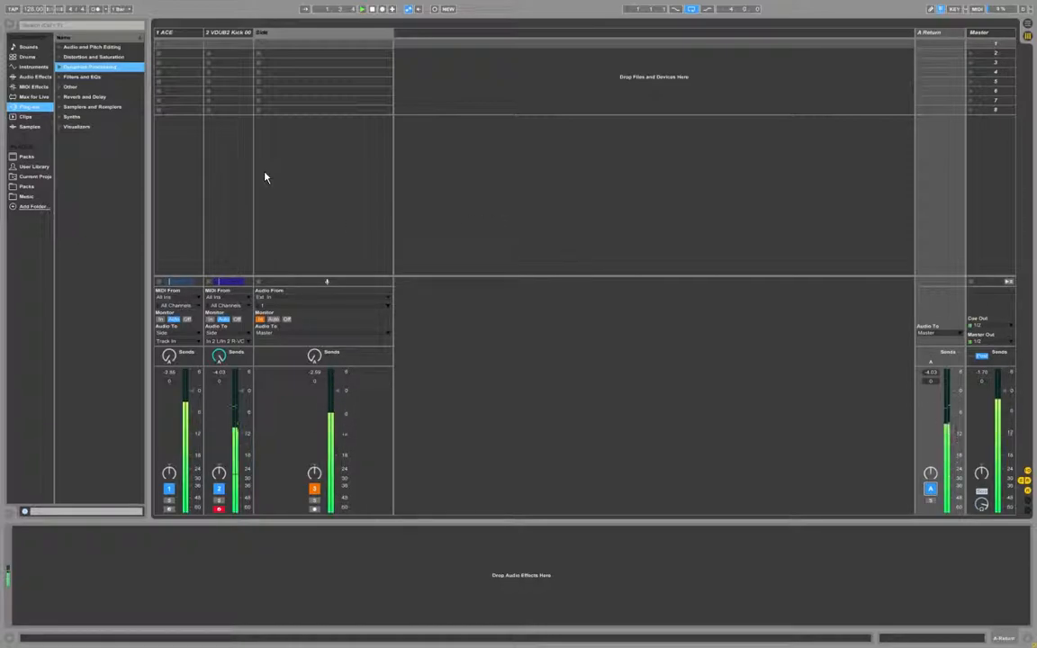
pyautogui.press('space')
# Step: Reopen VC 76 on the Side track, set its sidechain gain to -12.3 dB during playback and close its window
pyautogui.click(228, 43)
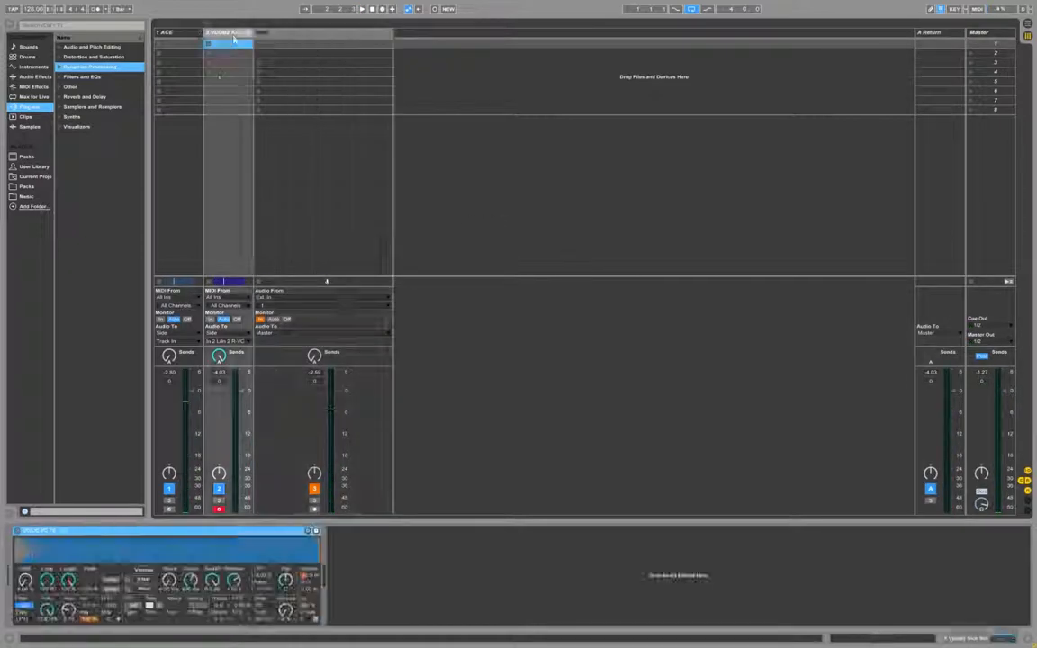
pyautogui.press('Right')
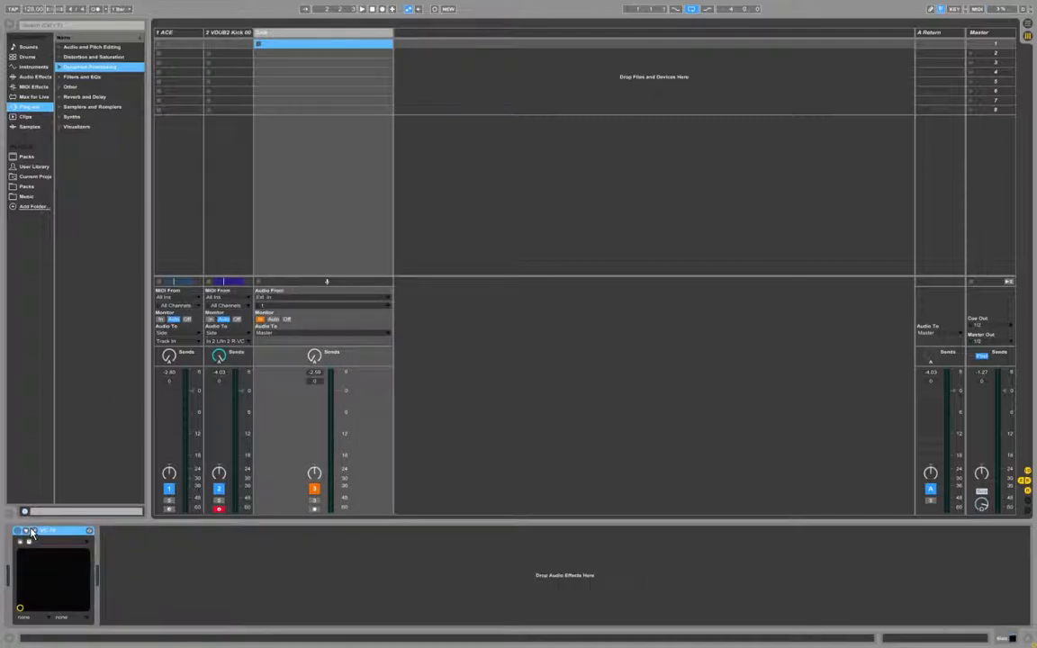
pyautogui.click(32, 532)
pyautogui.press('space')
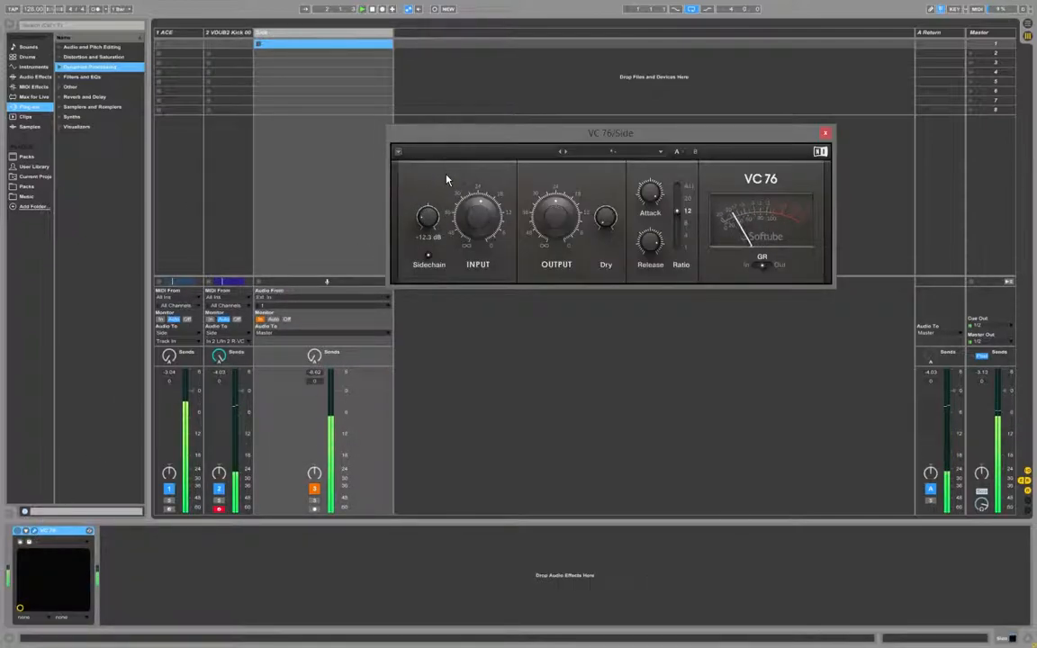
pyautogui.moveTo(335, 398); pyautogui.dragTo(337, 437)
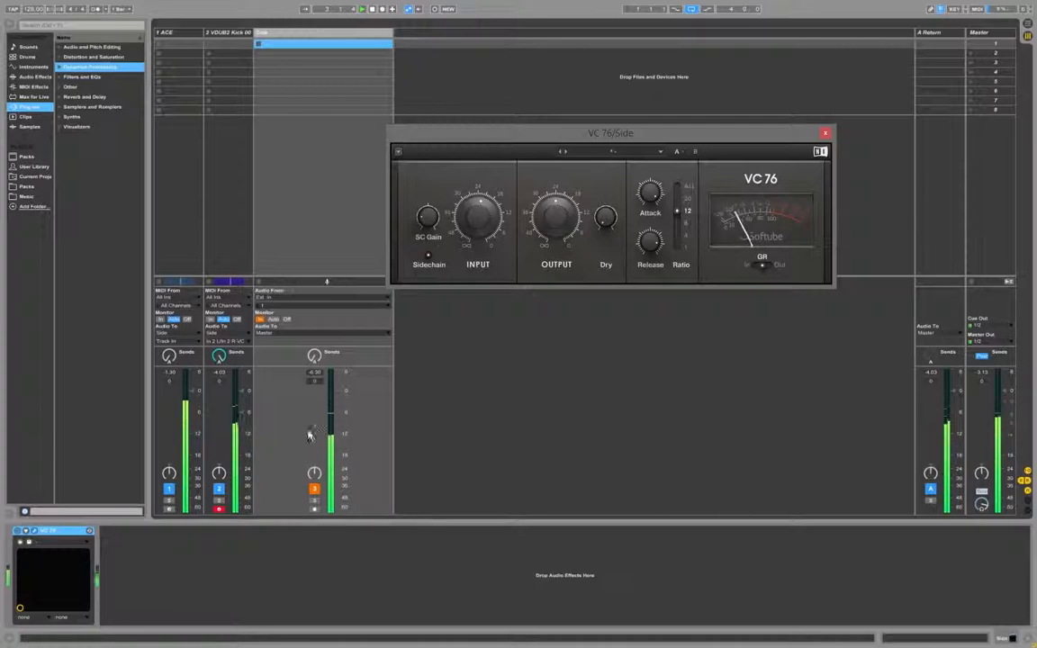
pyautogui.click(558, 245)
pyautogui.press('space')
pyautogui.click(824, 134)
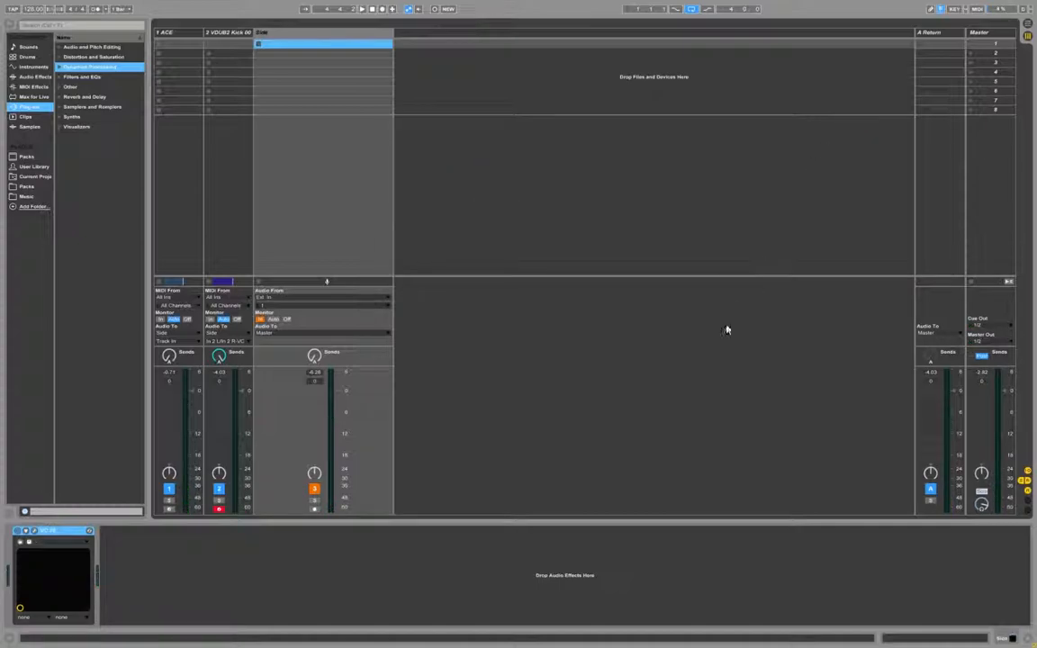
# Step: Check the arrangement, return to the session view and go through the ACE, kick and Side tracks
pyautogui.press('Tab')
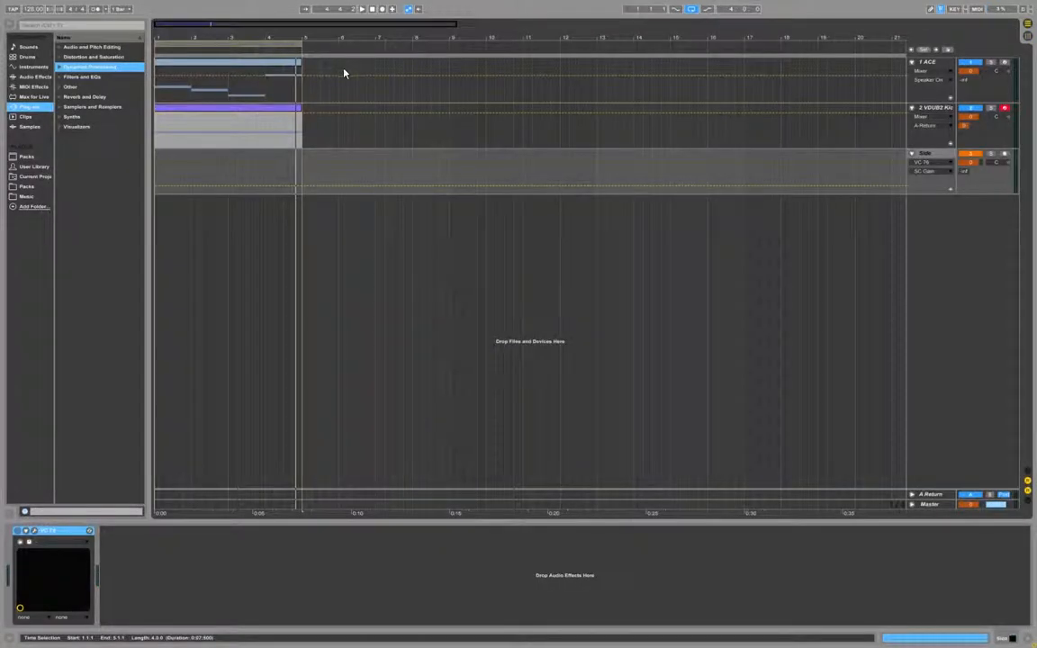
pyautogui.press('Tab')
pyautogui.click(180, 43)
pyautogui.click(221, 36)
pyautogui.click(166, 36)
pyautogui.click(261, 40)
pyautogui.click(192, 36)
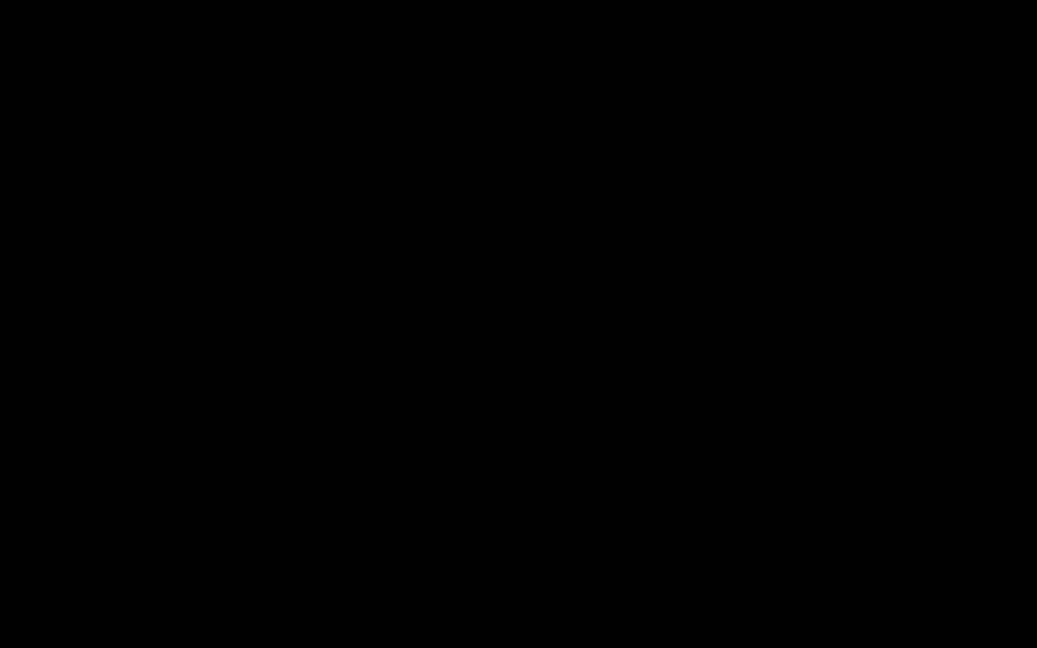